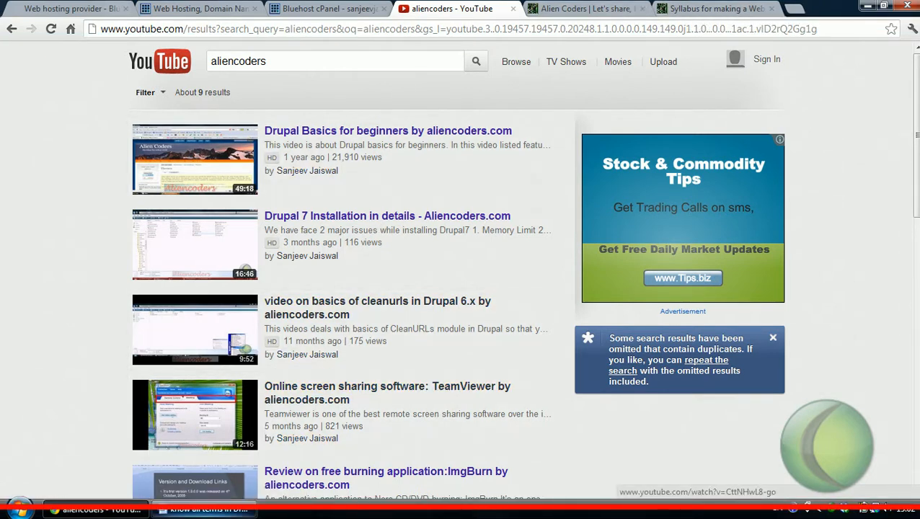
- Read through the Drupal terms document, highlighting the Structure, Block and People headings
{"action": "left_click", "coordinate": [207, 510]}
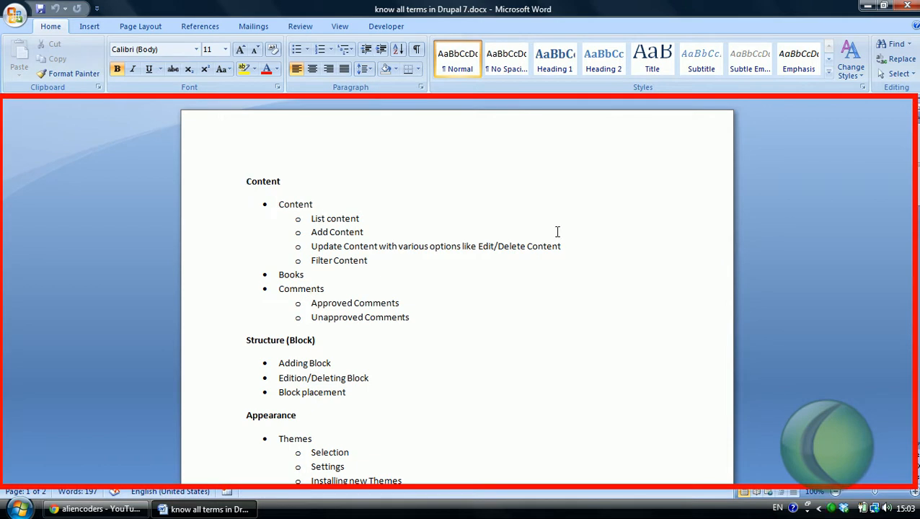
{"action": "left_click_drag", "start_coordinate": [916, 172], "coordinate": [915, 205]}
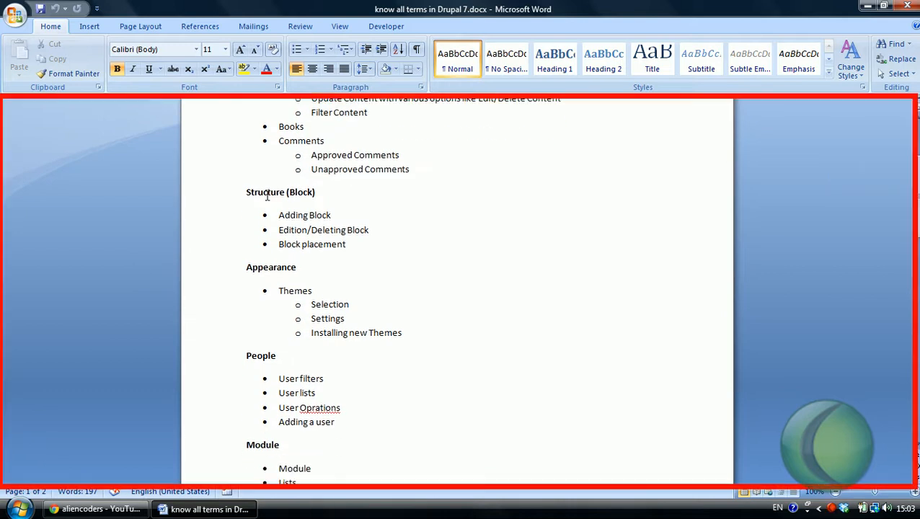
{"action": "left_click_drag", "start_coordinate": [244, 193], "coordinate": [318, 196]}
{"action": "left_click", "coordinate": [290, 191]}
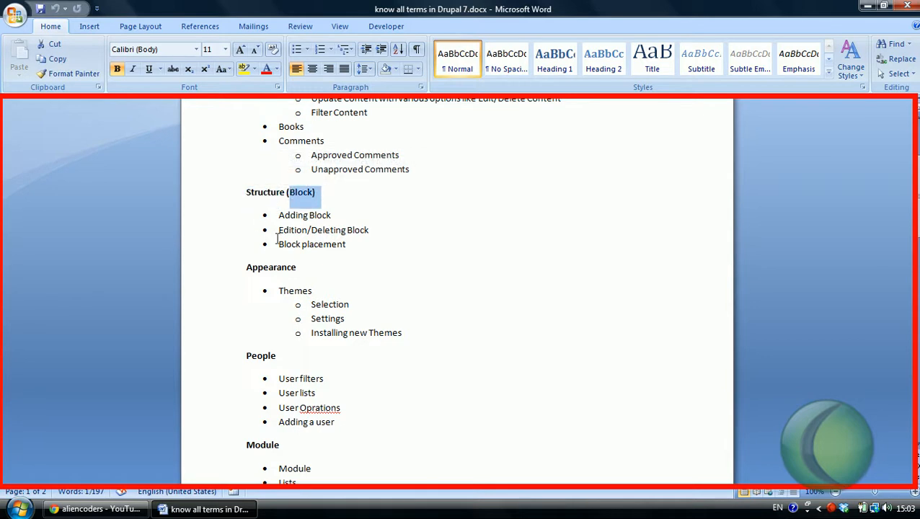
{"action": "left_click_drag", "start_coordinate": [914, 196], "coordinate": [914, 235]}
{"action": "left_click_drag", "start_coordinate": [245, 183], "coordinate": [302, 191]}
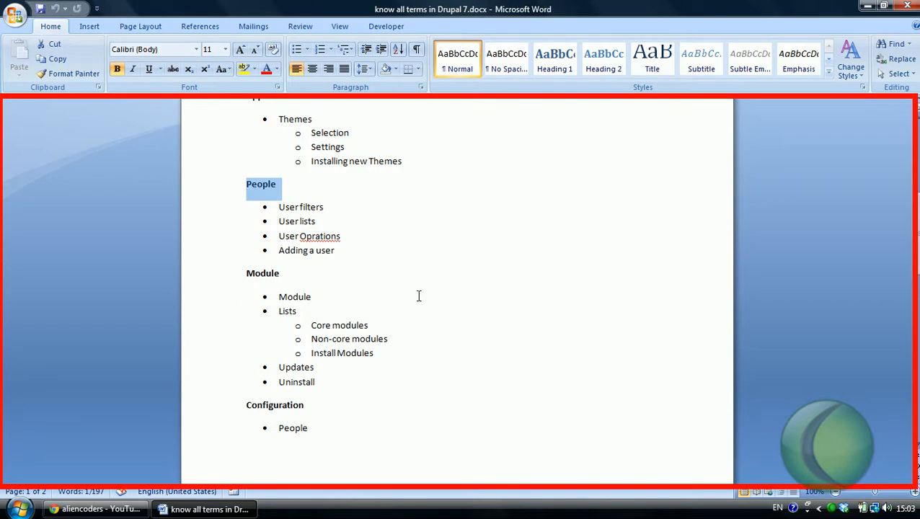
{"action": "left_click_drag", "start_coordinate": [915, 235], "coordinate": [914, 333]}
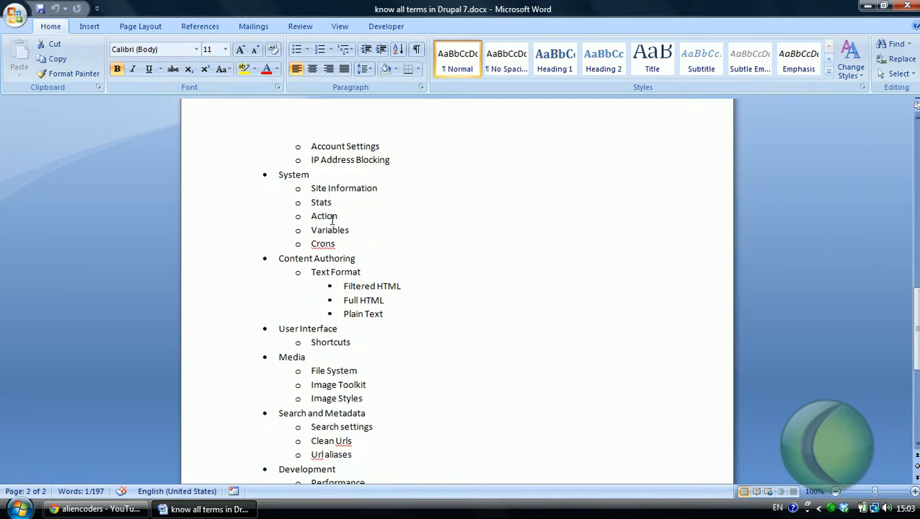
{"action": "left_click_drag", "start_coordinate": [915, 328], "coordinate": [914, 126]}
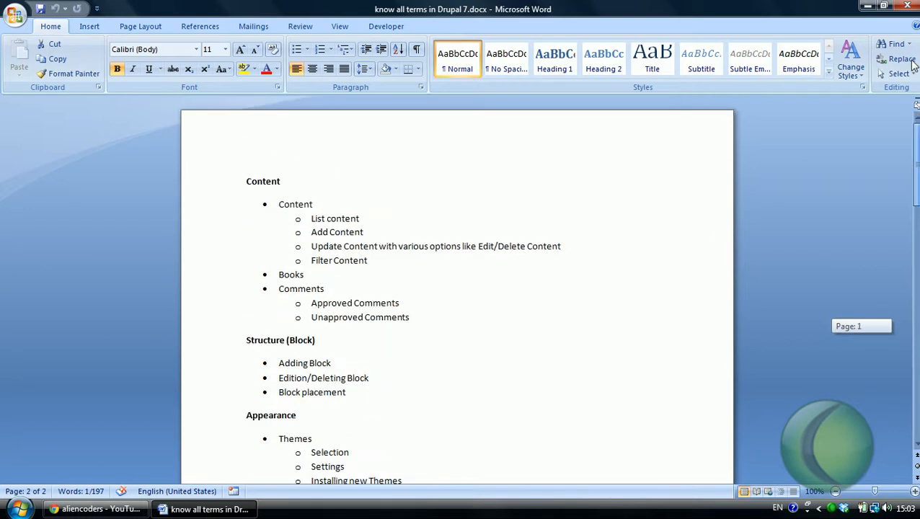
- Put the document away and scroll through the 7 sessions of the Drupal syllabus page
{"action": "left_click", "coordinate": [867, 7]}
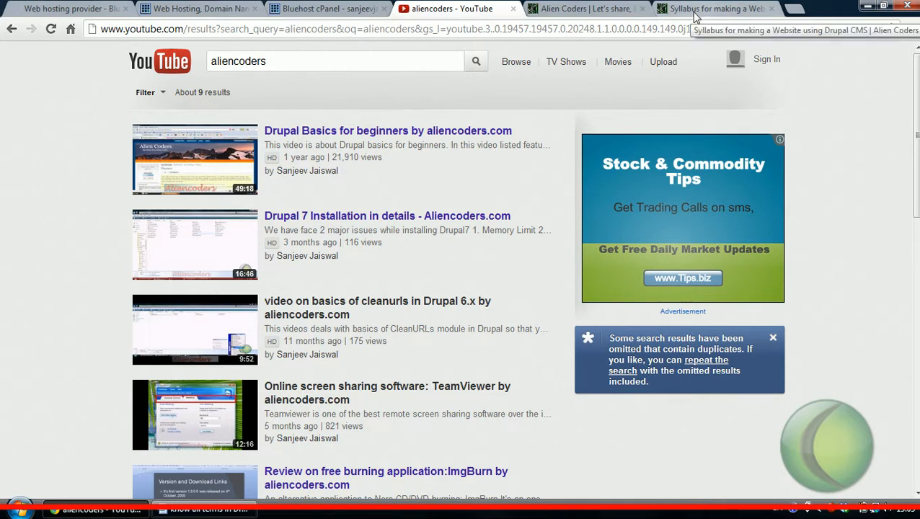
{"action": "left_click", "coordinate": [313, 64]}
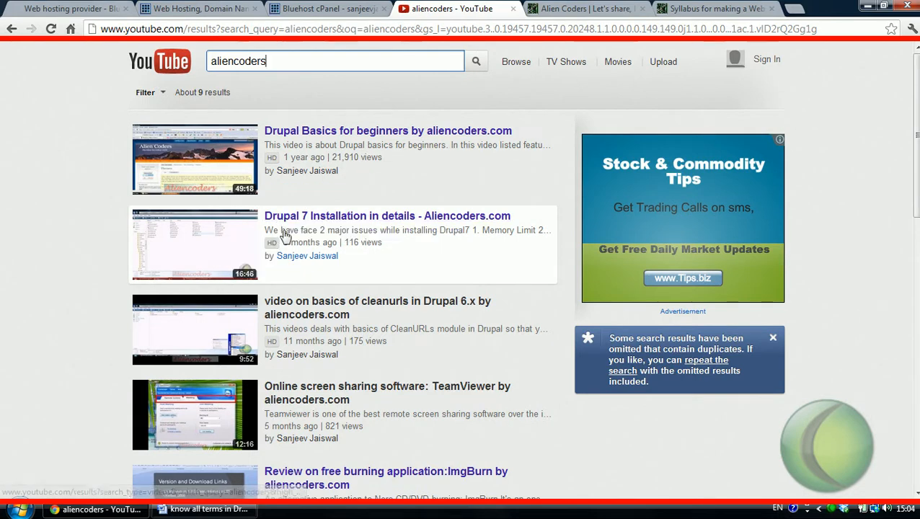
{"action": "left_click", "coordinate": [714, 9]}
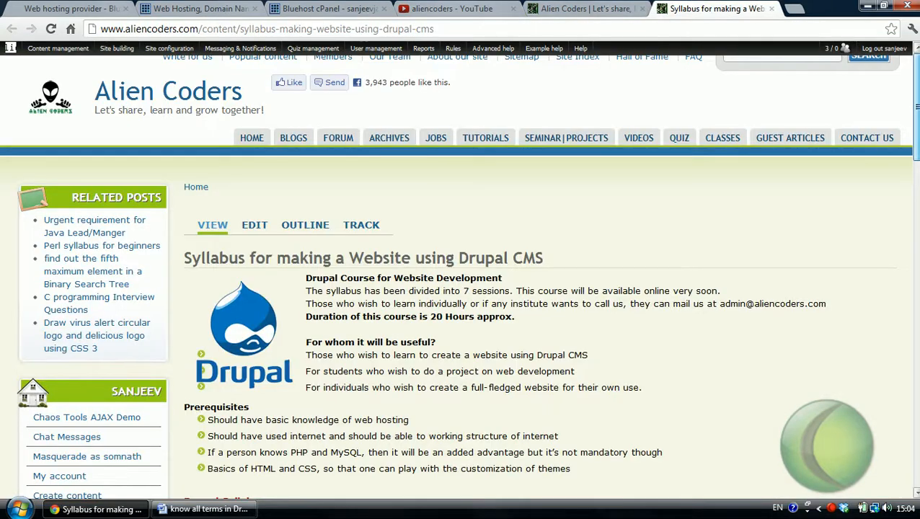
{"action": "scroll", "coordinate": [539, 274], "scroll_direction": "down", "scroll_amount": 5}
{"action": "scroll", "coordinate": [467, 269], "scroll_direction": "down", "scroll_amount": 1}
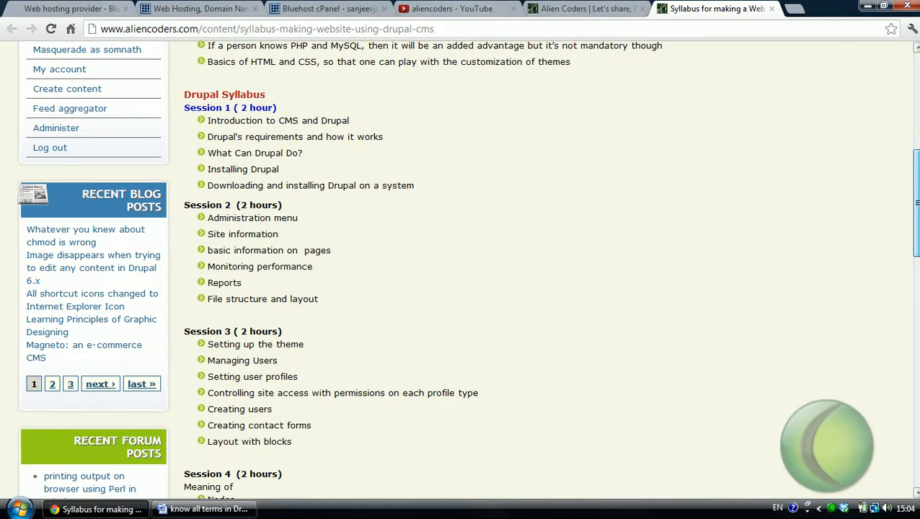
{"action": "scroll", "coordinate": [467, 269], "scroll_direction": "down", "scroll_amount": 5}
{"action": "left_click_drag", "start_coordinate": [916, 294], "coordinate": [913, 51]}
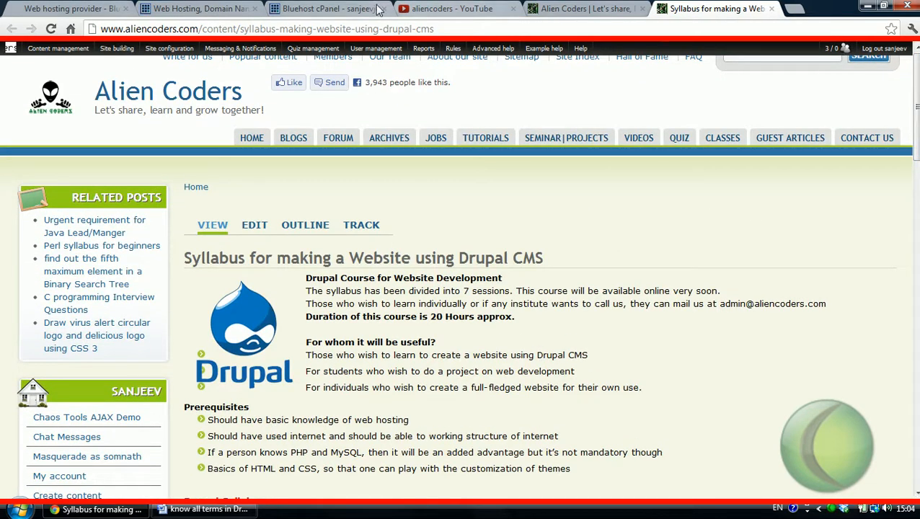
- Check the web addresses on the soecusat.com, cPanel and bluehost.com pages
{"action": "left_click", "coordinate": [94, 10]}
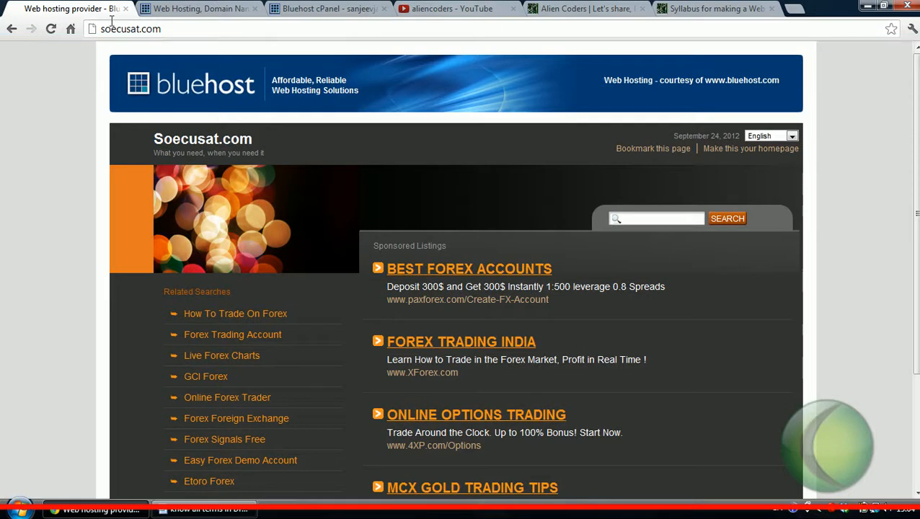
{"action": "left_click", "coordinate": [171, 27]}
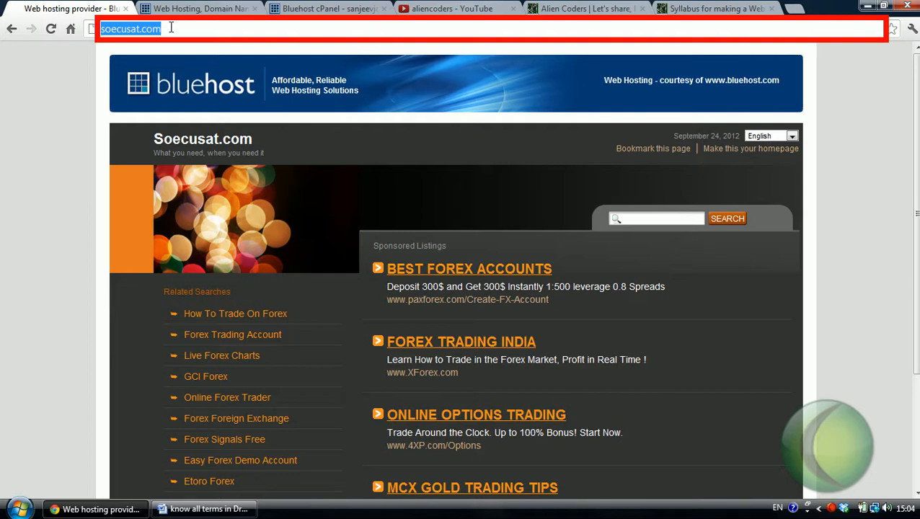
{"action": "left_click", "coordinate": [313, 9]}
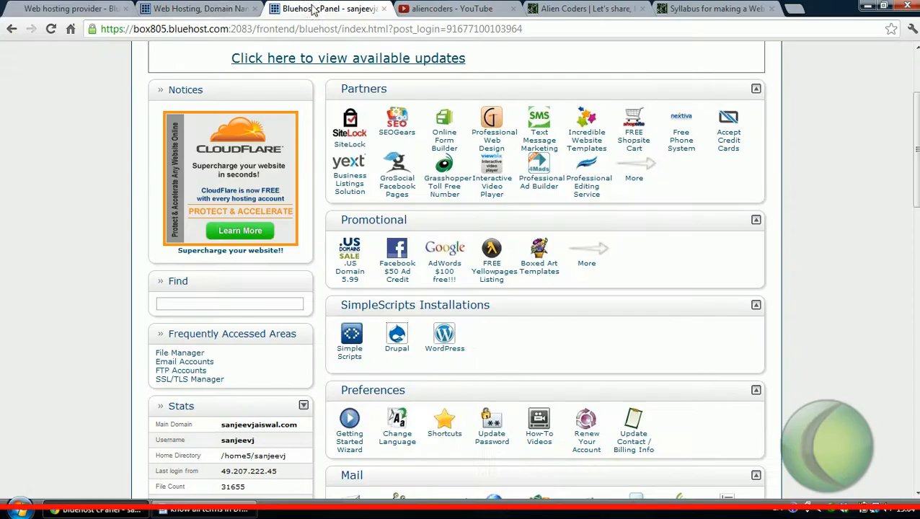
{"action": "left_click", "coordinate": [211, 9]}
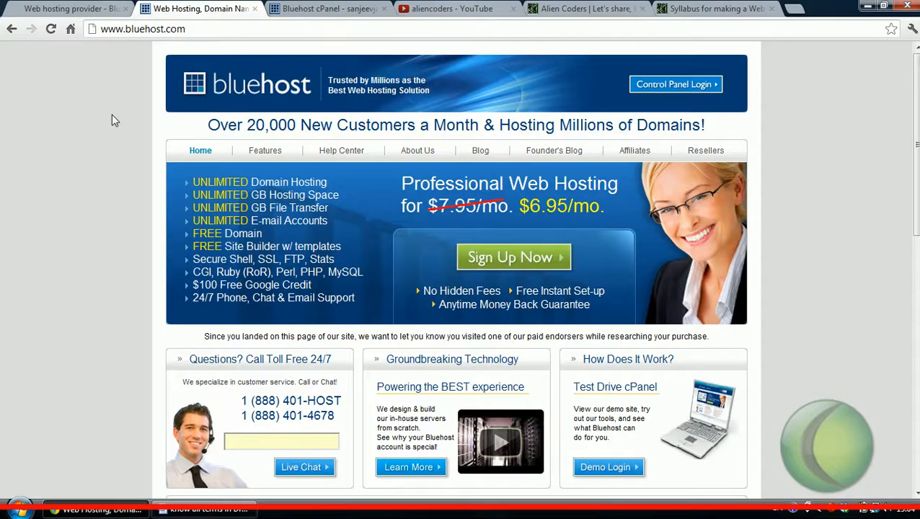
{"action": "left_click", "coordinate": [224, 29]}
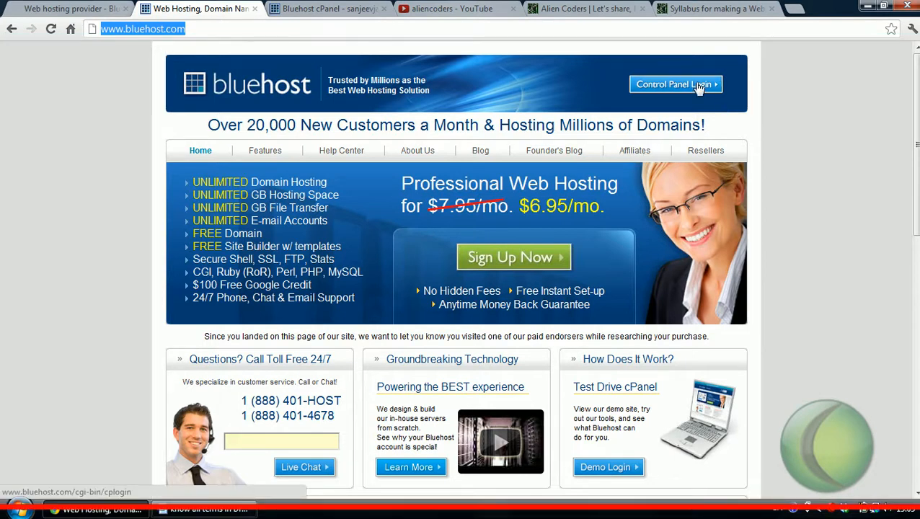
- Close the bluehost.com homepage and launch the Drupal one-click installer from SimpleScripts Installations
{"action": "left_click", "coordinate": [254, 9]}
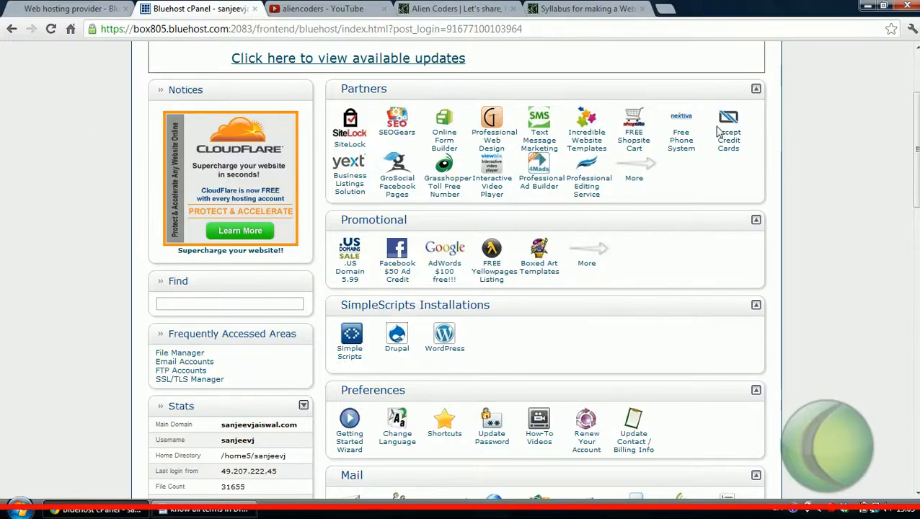
{"action": "scroll", "coordinate": [917, 96], "scroll_direction": "up", "scroll_amount": 3}
{"action": "left_click_drag", "start_coordinate": [917, 95], "coordinate": [906, 146]}
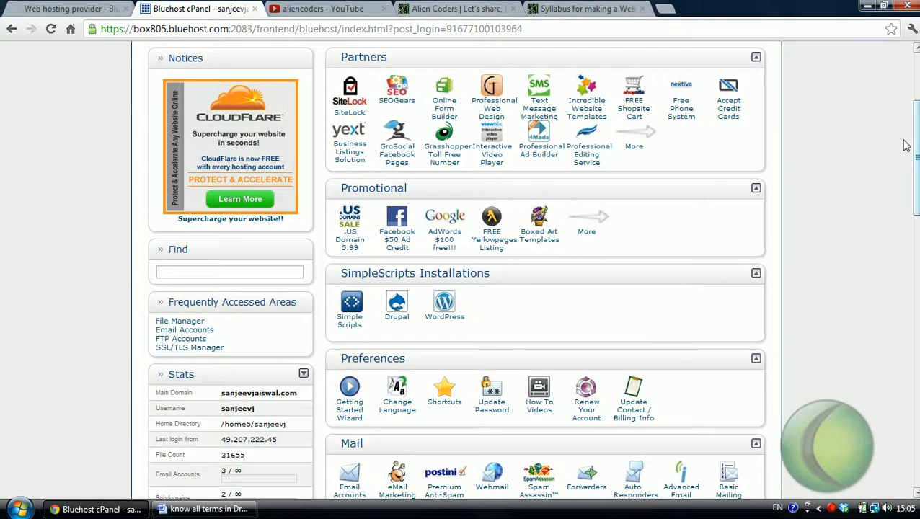
{"action": "left_click", "coordinate": [396, 318]}
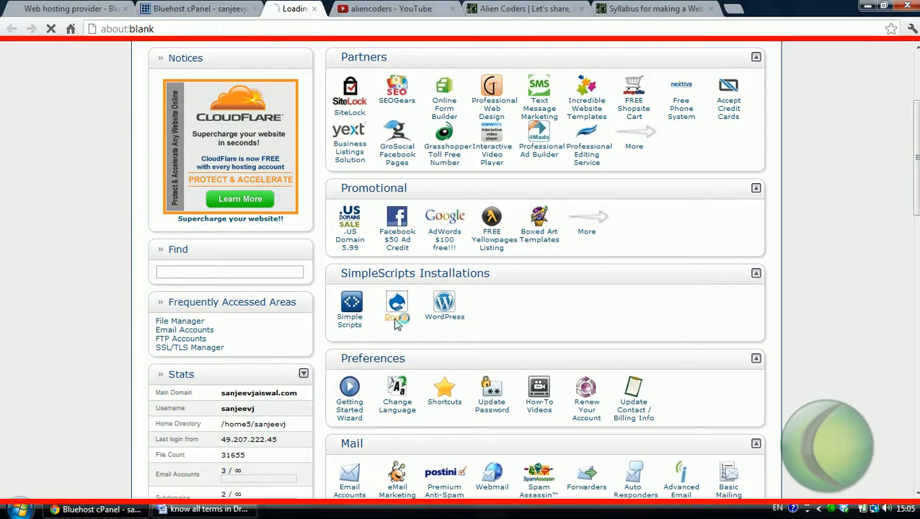
{"action": "left_click", "coordinate": [196, 10]}
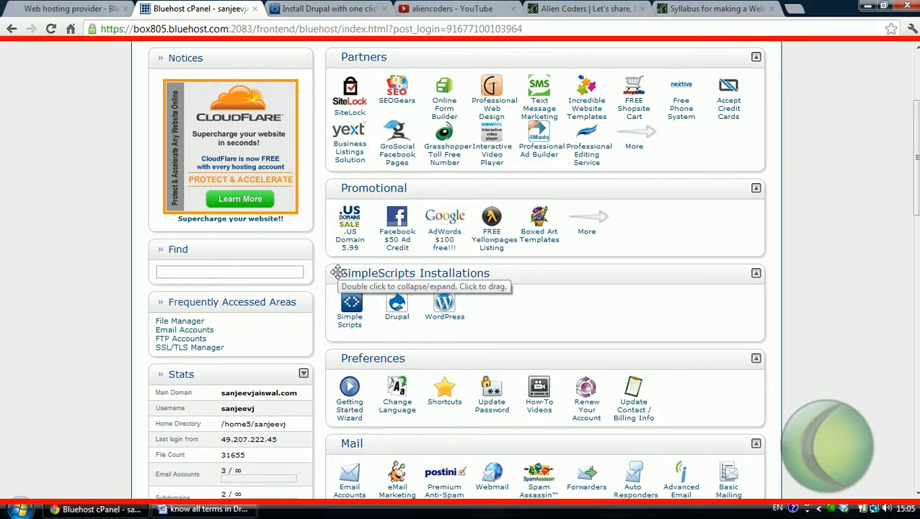
- Start a brand new Drupal 7.15 (Stable) installation from the one-click installer page
{"action": "left_click", "coordinate": [314, 9]}
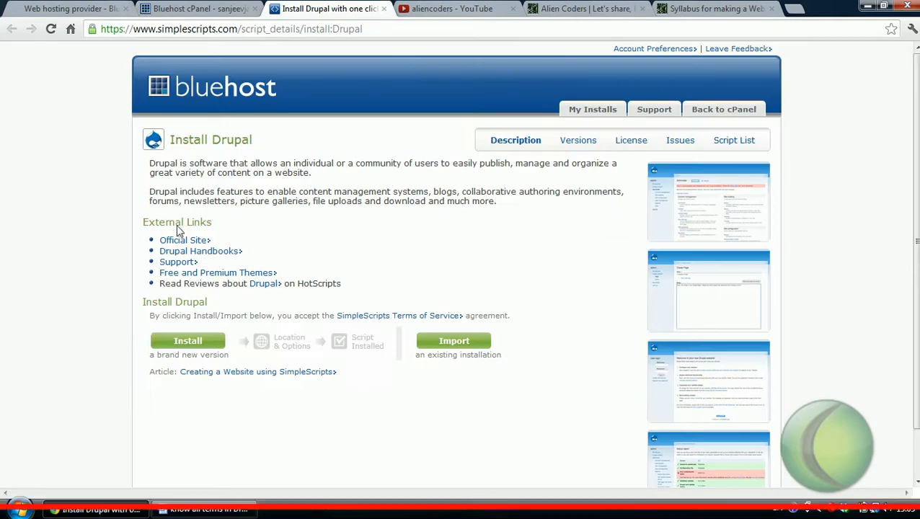
{"action": "left_click", "coordinate": [175, 352]}
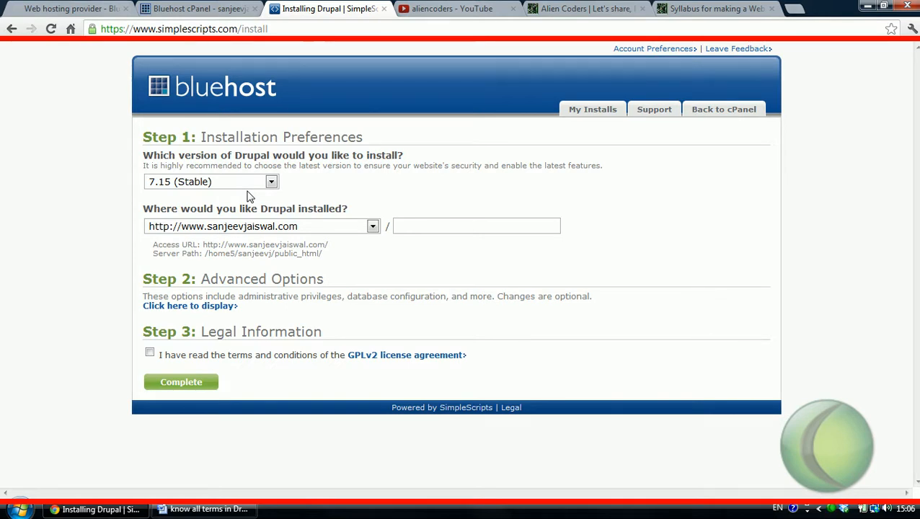
{"action": "left_click", "coordinate": [373, 227]}
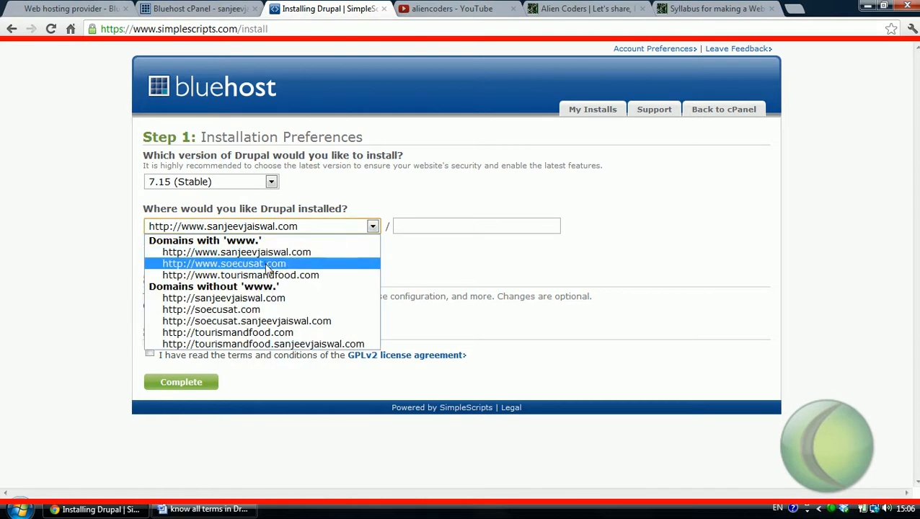
{"action": "left_click", "coordinate": [272, 262]}
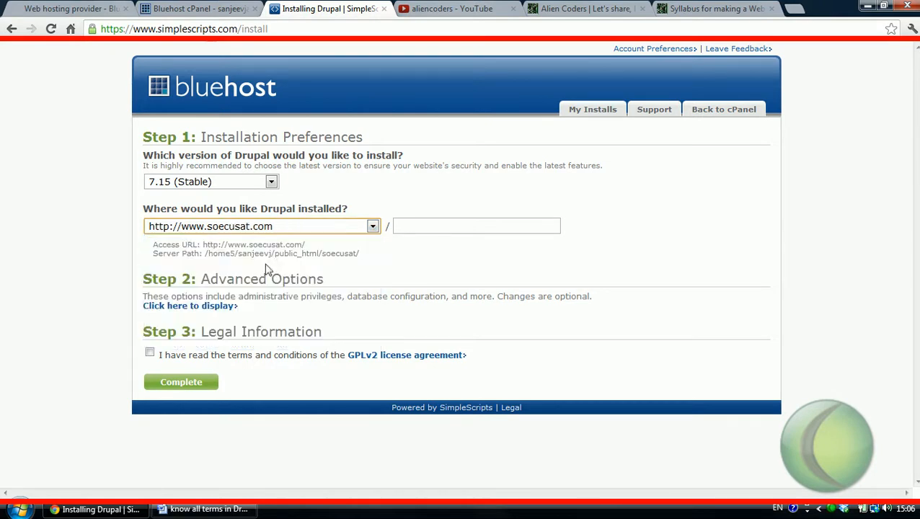
{"action": "left_click", "coordinate": [409, 228]}
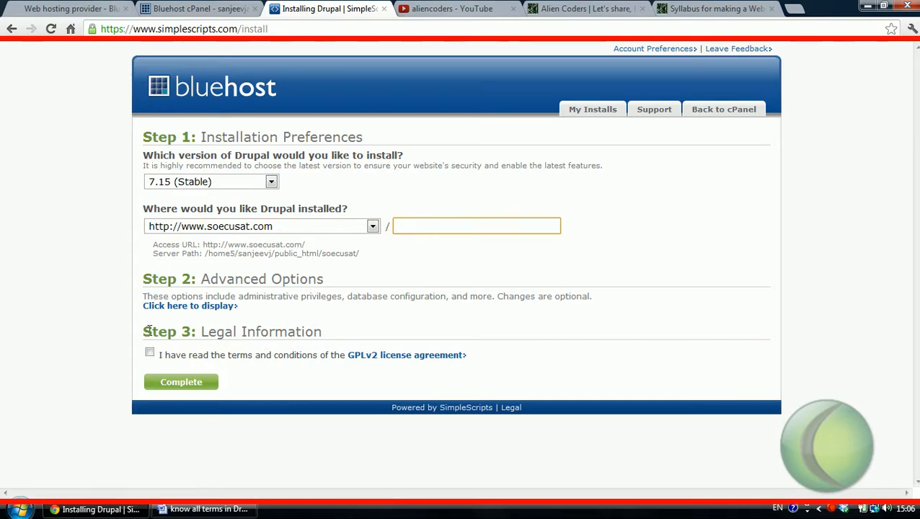
{"action": "left_click", "coordinate": [172, 307]}
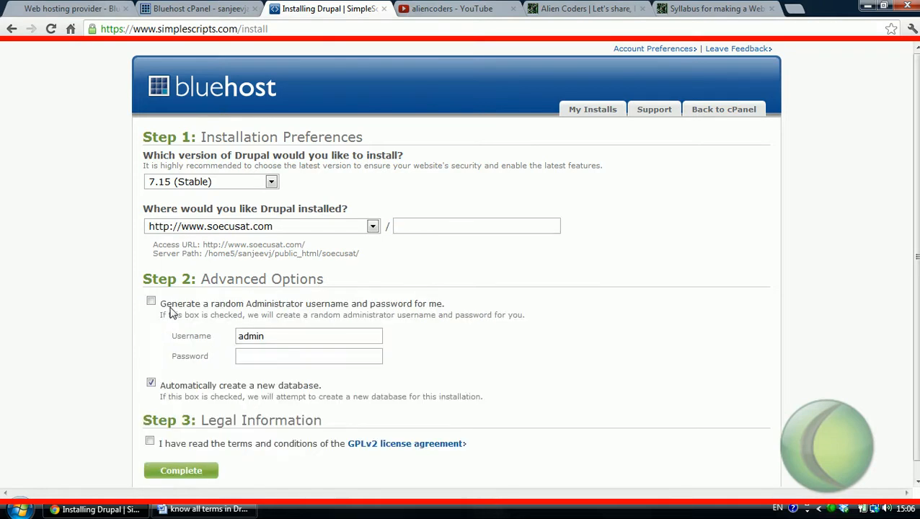
{"action": "left_click", "coordinate": [150, 302]}
{"action": "left_click", "coordinate": [151, 302]}
- Enter the administrator password, accept the GPLv2 licence and submit the installation
{"action": "left_click", "coordinate": [266, 343]}
{"action": "left_click", "coordinate": [254, 358]}
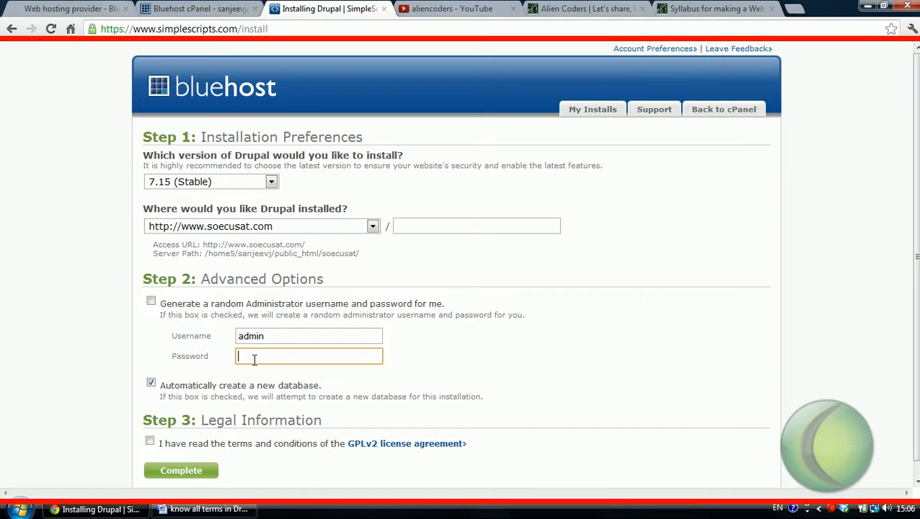
{"action": "left_click", "coordinate": [149, 442]}
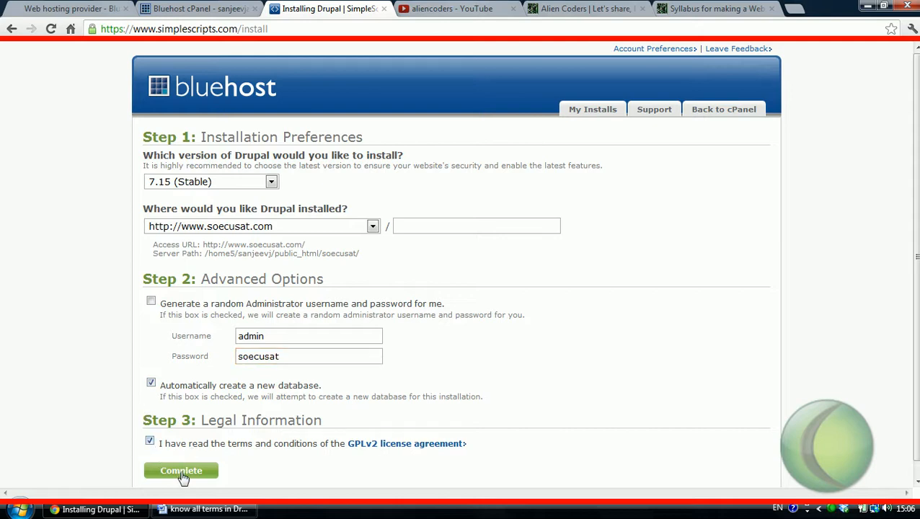
{"action": "left_click", "coordinate": [182, 473]}
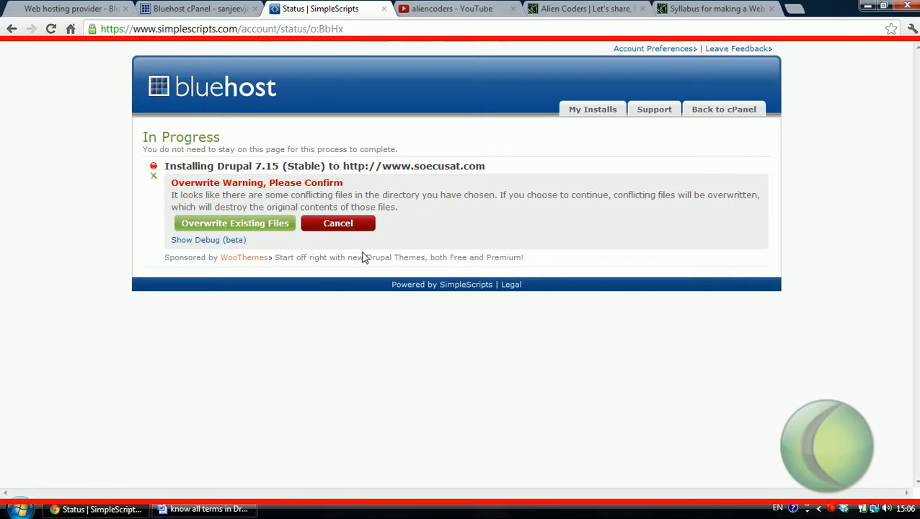
- Approve overwriting the existing files, then open the completed site's URL in a new tab
{"action": "left_click", "coordinate": [249, 224]}
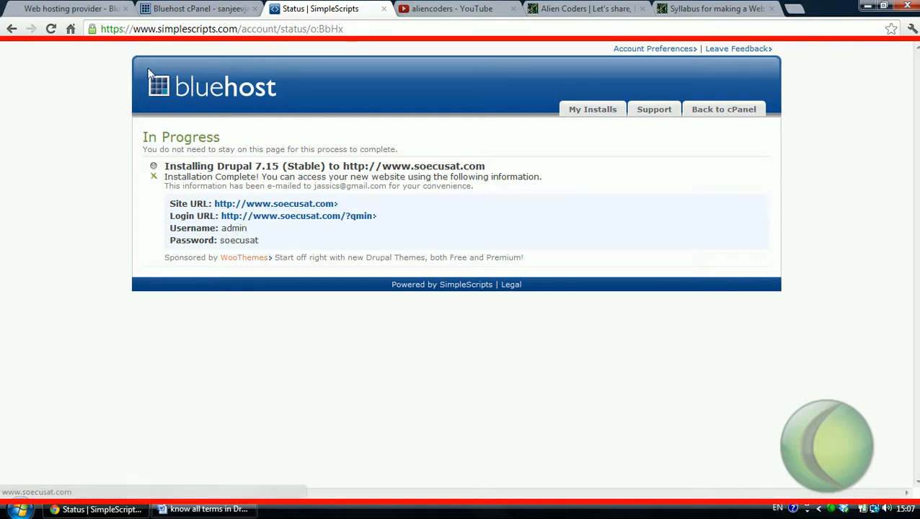
{"action": "left_click", "coordinate": [253, 215]}
- Close the old parked-domain page and log in to YourSite as 'admin' with the administrator password
{"action": "left_click", "coordinate": [68, 8]}
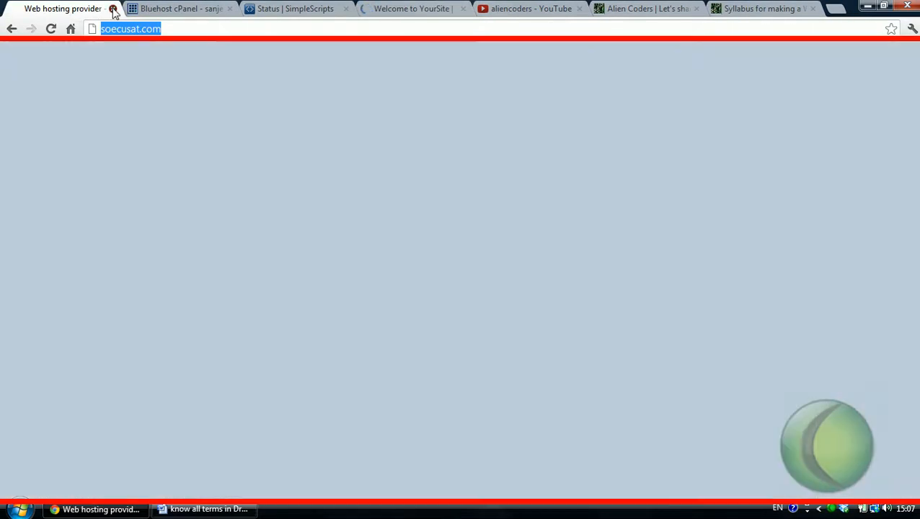
{"action": "left_click", "coordinate": [112, 9]}
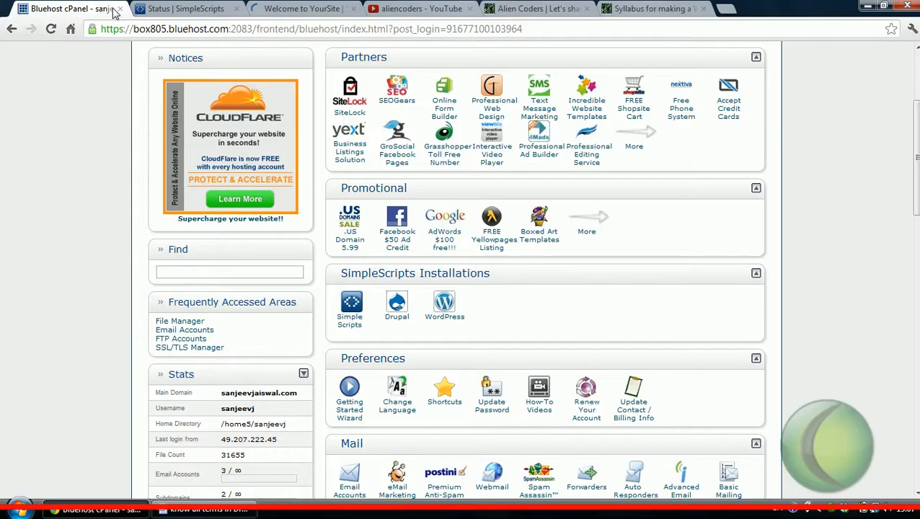
{"action": "left_click", "coordinate": [274, 10]}
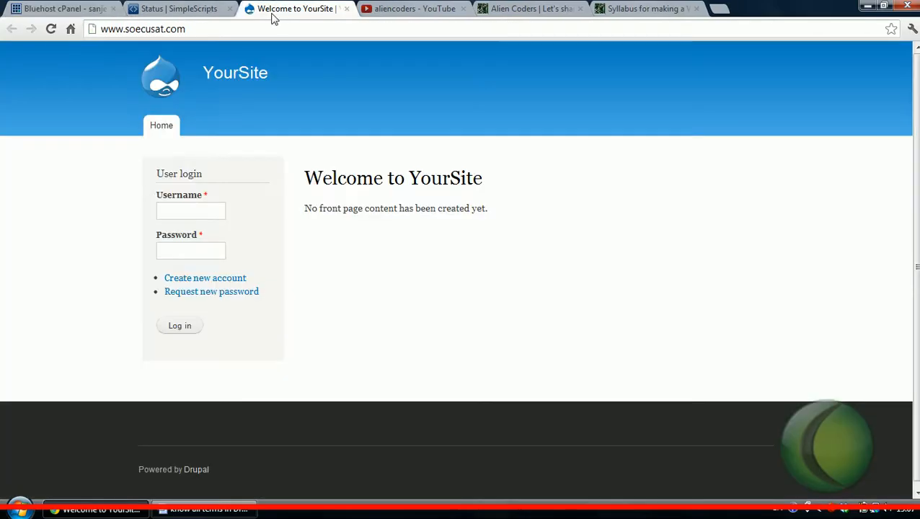
{"action": "left_click", "coordinate": [176, 211]}
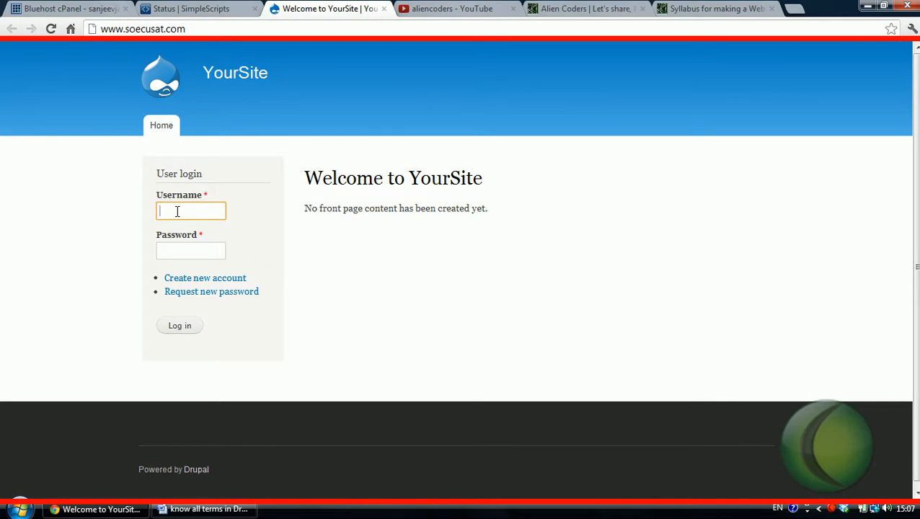
{"action": "type", "text": "admin"}
{"action": "key", "text": "Tab"}
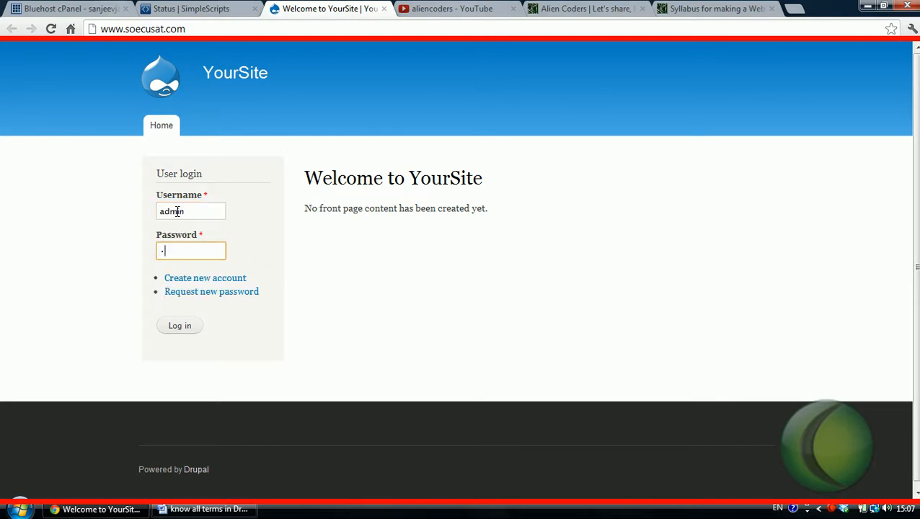
{"action": "type", "text": "********"}
{"action": "left_click", "coordinate": [180, 327]}
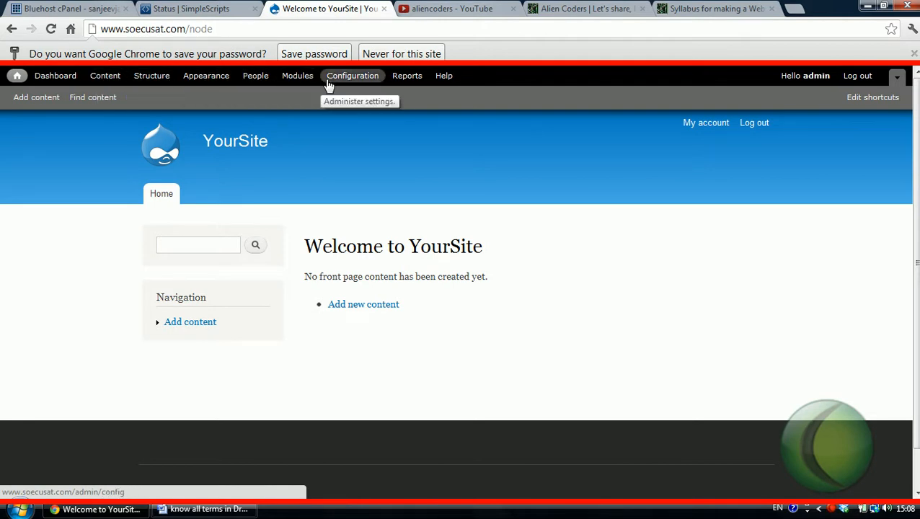
- Choose 'Never for this site' on the save-password bar and open Content administration
{"action": "left_click", "coordinate": [373, 55]}
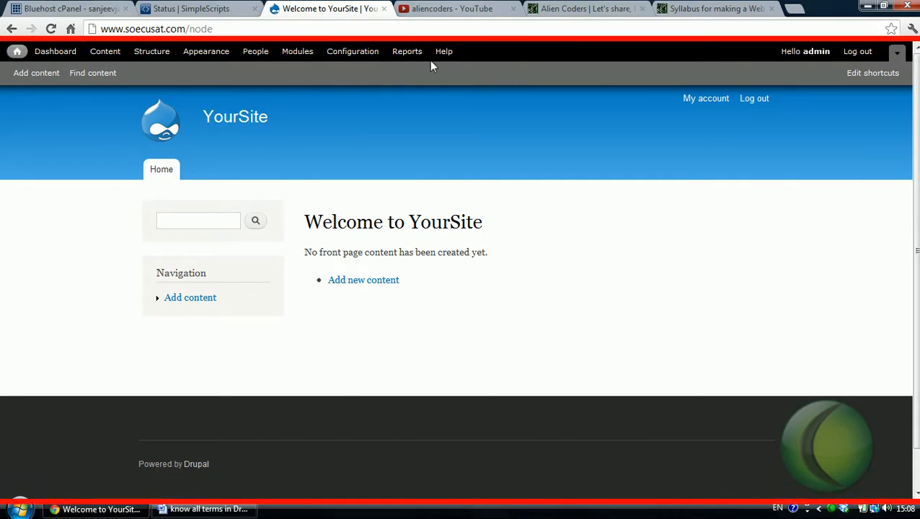
{"action": "left_click", "coordinate": [103, 52]}
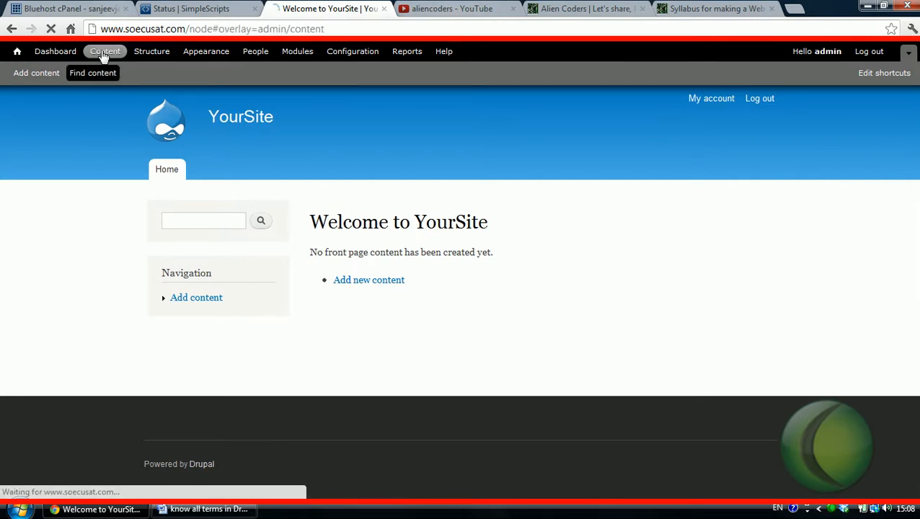
{"action": "left_click", "coordinate": [201, 510]}
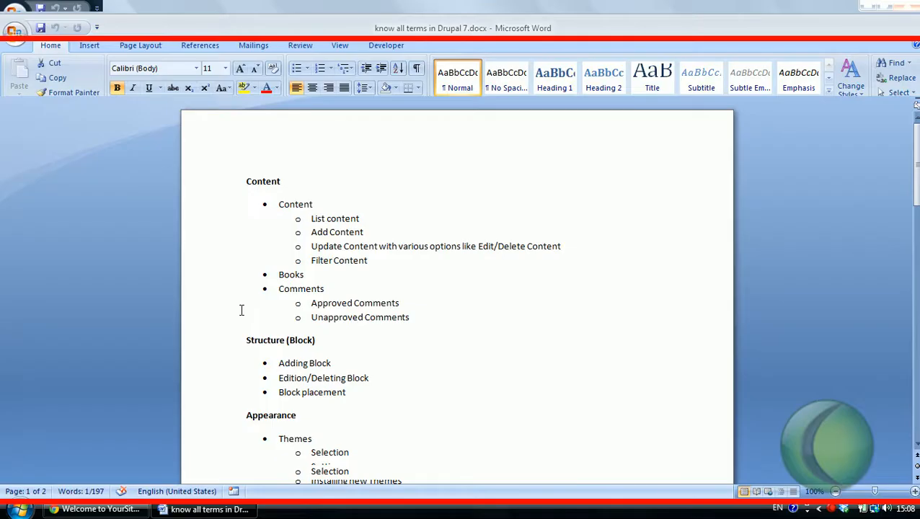
{"action": "left_click_drag", "start_coordinate": [275, 204], "coordinate": [343, 291]}
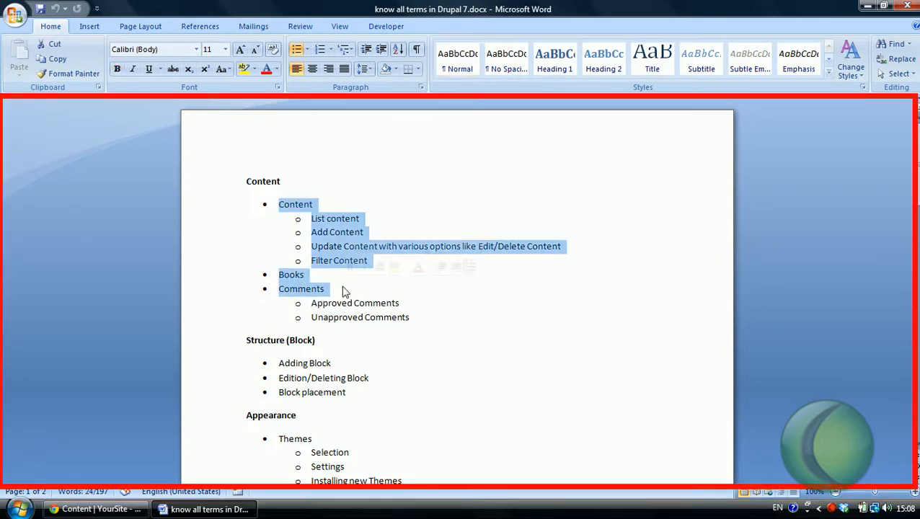
{"action": "left_click", "coordinate": [98, 509]}
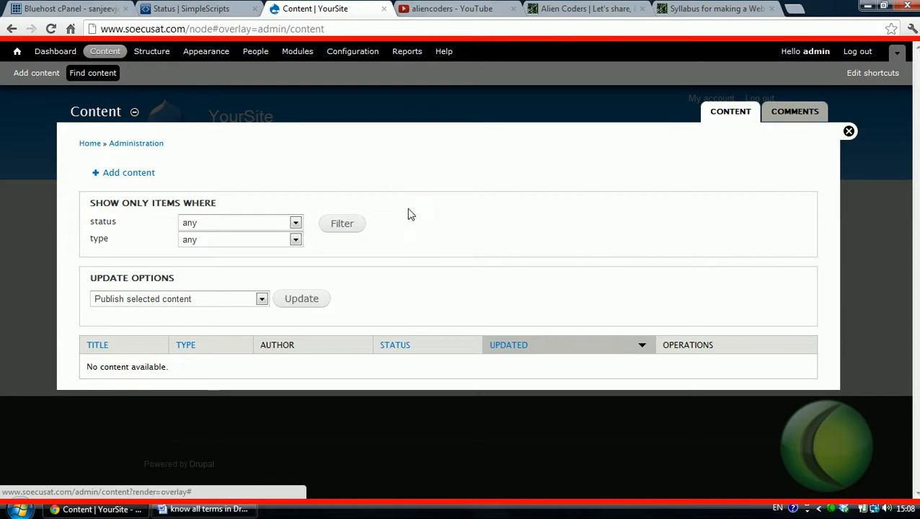
- Review the Article and Basic page options under Add content, then close the overlay
{"action": "left_click", "coordinate": [111, 174]}
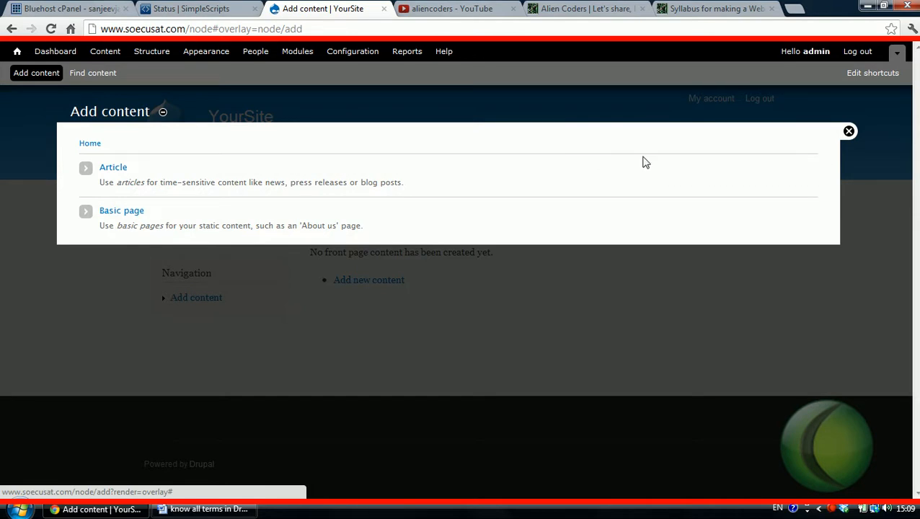
{"action": "left_click", "coordinate": [848, 132]}
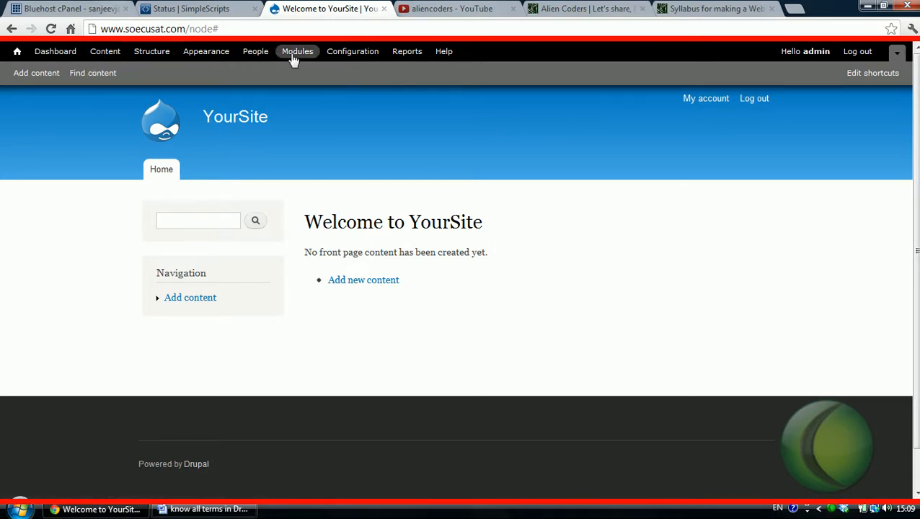
- On the Modules page, tick Blog, Book, Contact and Forum under Core and save the configuration
{"action": "left_click", "coordinate": [293, 52]}
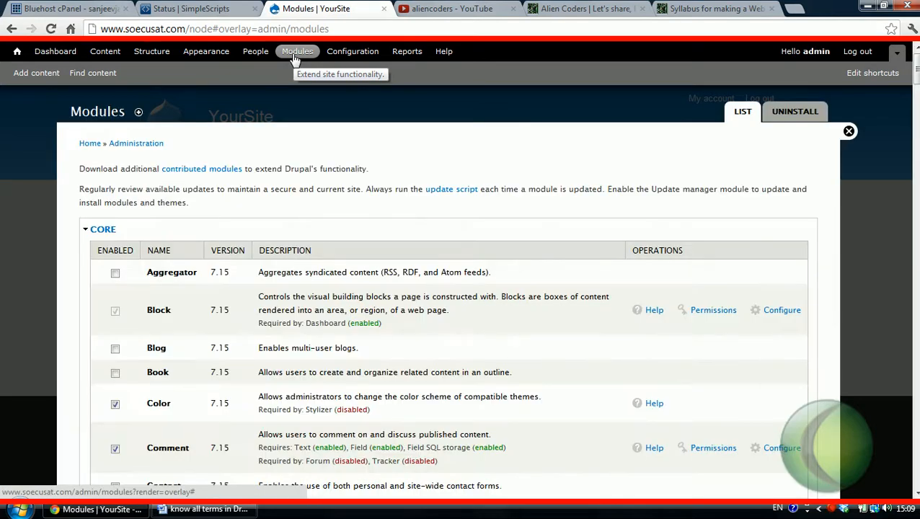
{"action": "left_click", "coordinate": [115, 349]}
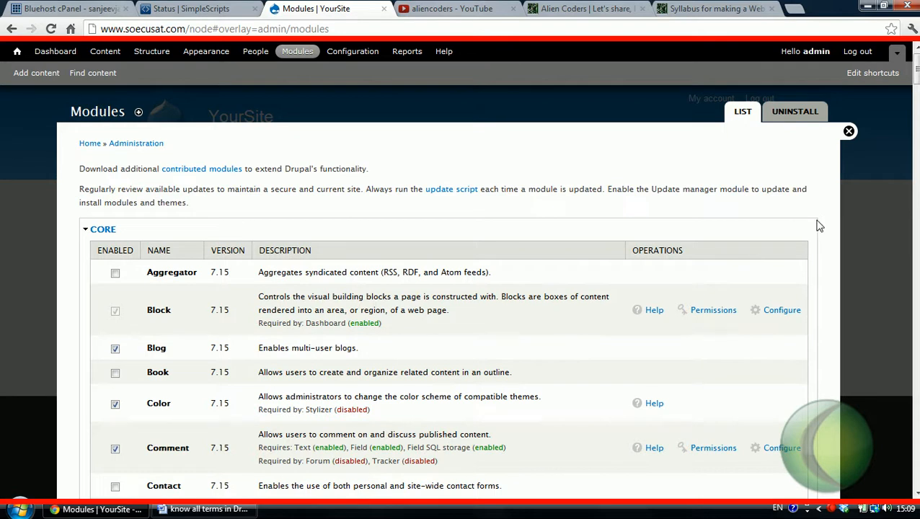
{"action": "left_click_drag", "start_coordinate": [917, 73], "coordinate": [917, 87]}
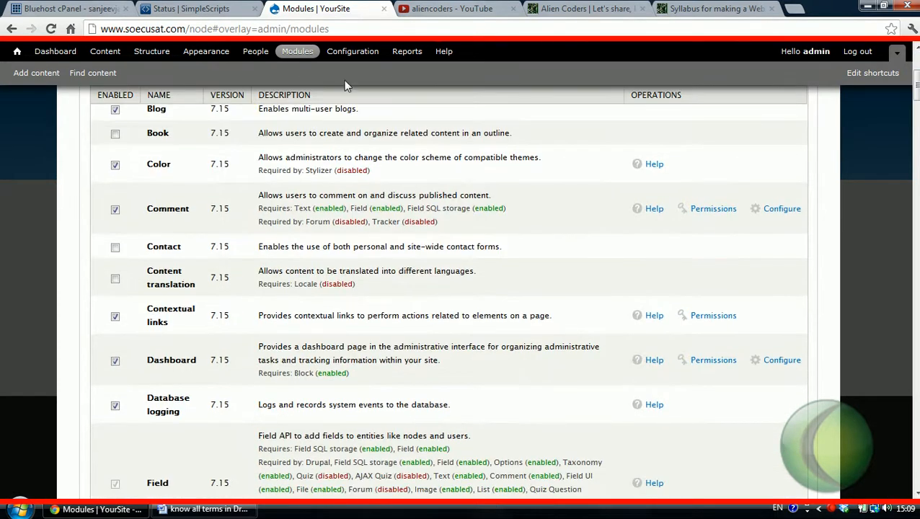
{"action": "left_click", "coordinate": [114, 134]}
{"action": "left_click", "coordinate": [115, 248]}
{"action": "left_click_drag", "start_coordinate": [918, 101], "coordinate": [917, 135]}
{"action": "left_click", "coordinate": [116, 325]}
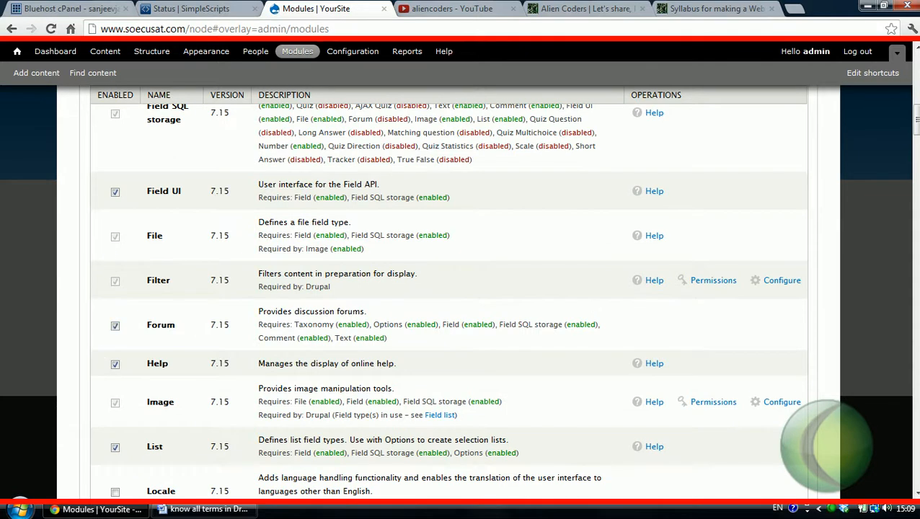
{"action": "left_click_drag", "start_coordinate": [917, 119], "coordinate": [917, 478]}
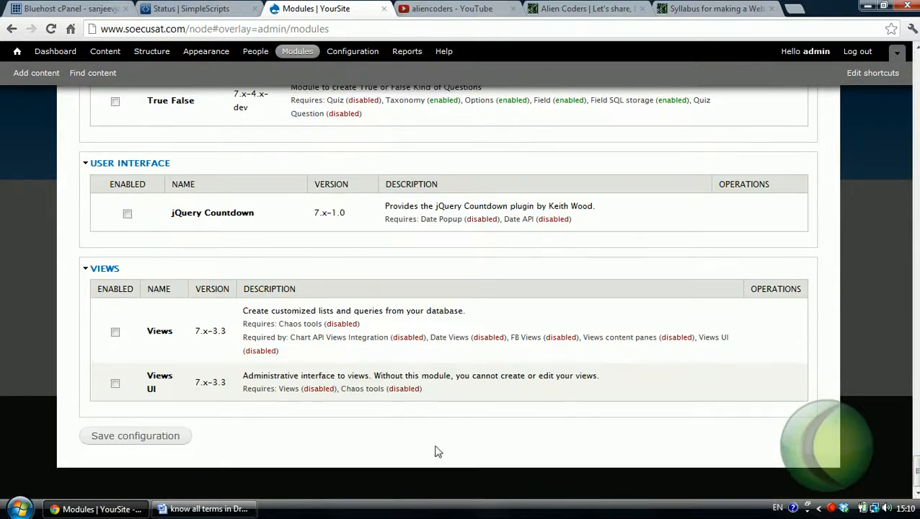
{"action": "left_click", "coordinate": [111, 438]}
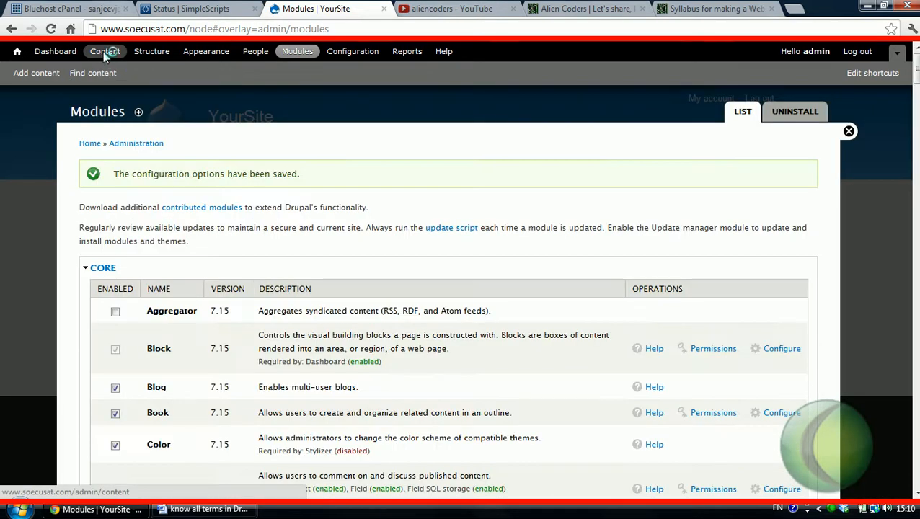
- Confirm Blog entry, Book page and Forum topic appear under Add content, then reopen Content from the front page
{"action": "left_click", "coordinate": [105, 52]}
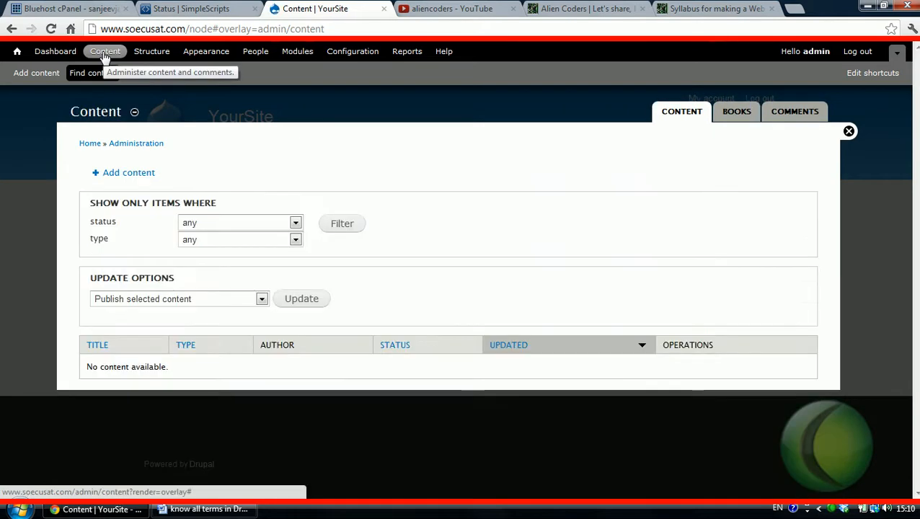
{"action": "left_click", "coordinate": [128, 180]}
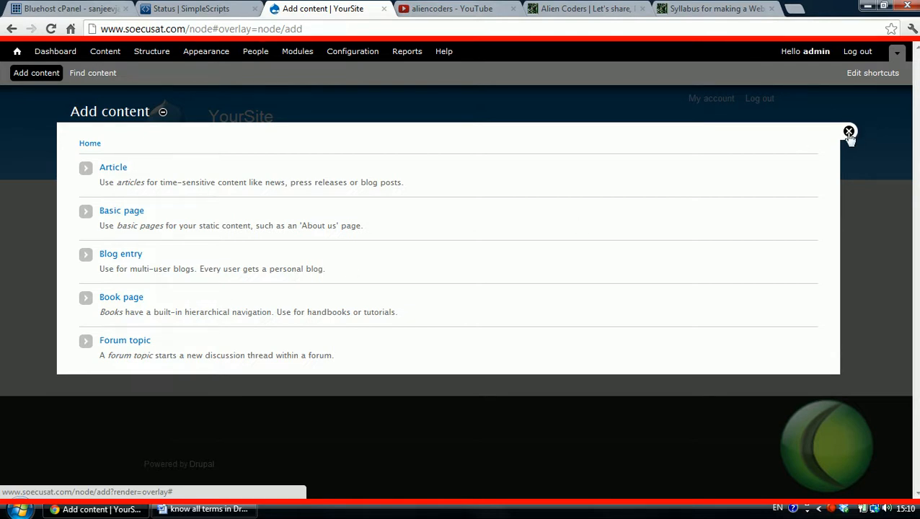
{"action": "left_click", "coordinate": [849, 133]}
{"action": "left_click", "coordinate": [174, 99]}
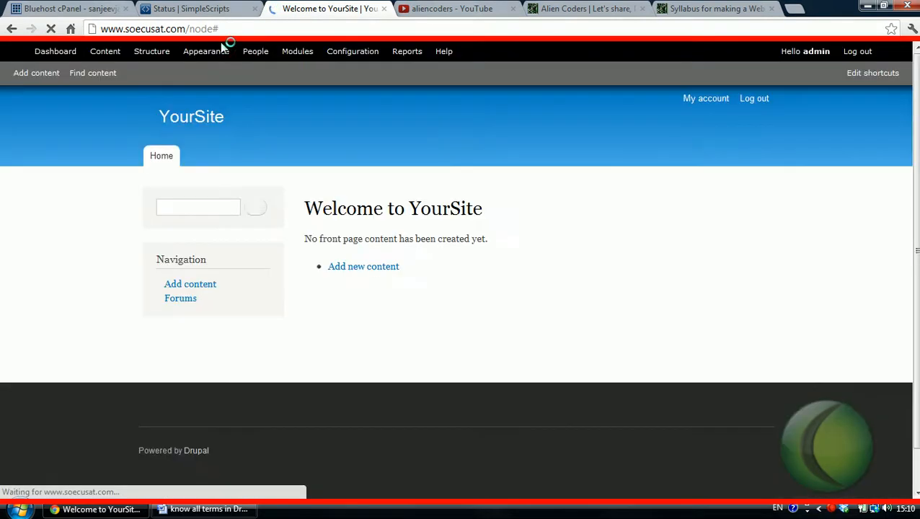
{"action": "left_click", "coordinate": [111, 58]}
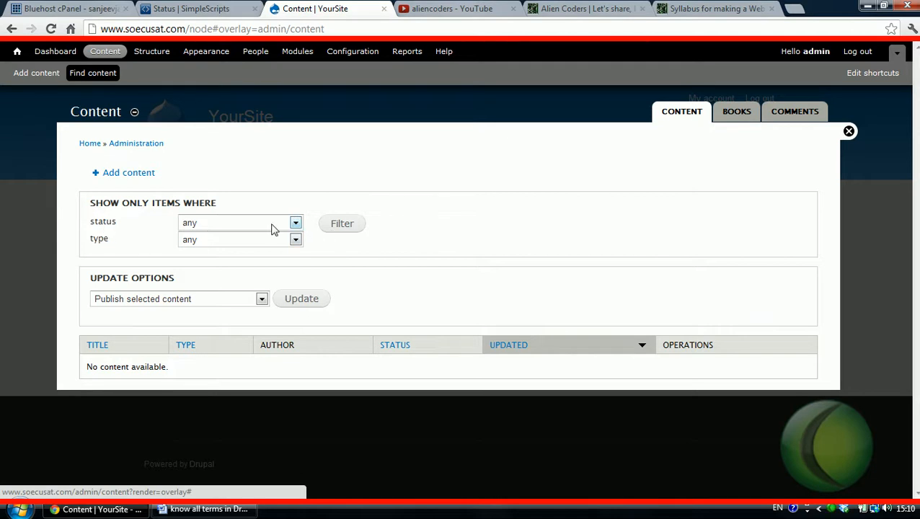
{"action": "left_click", "coordinate": [295, 225]}
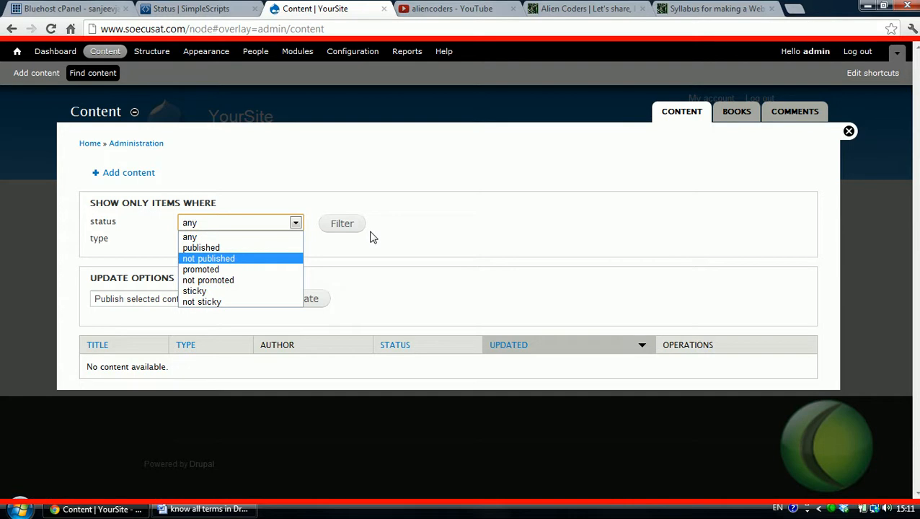
{"action": "left_click", "coordinate": [41, 297]}
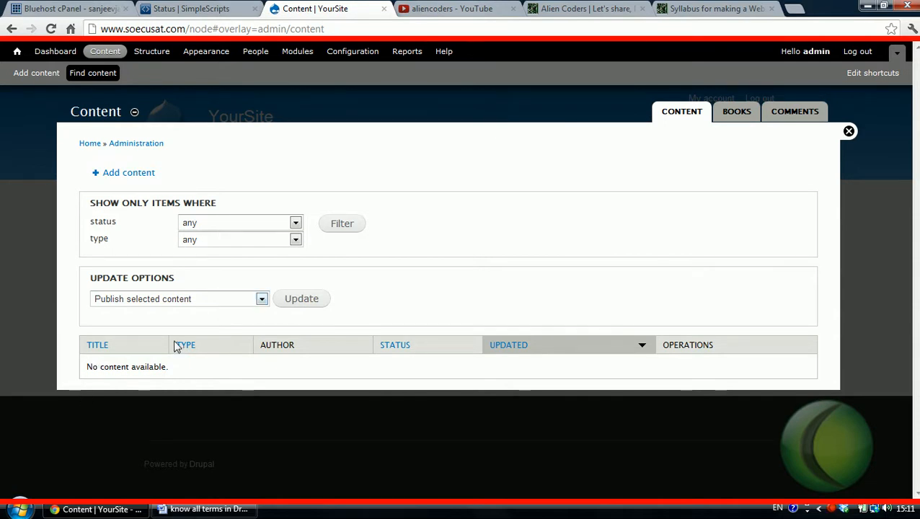
{"action": "left_click", "coordinate": [261, 298]}
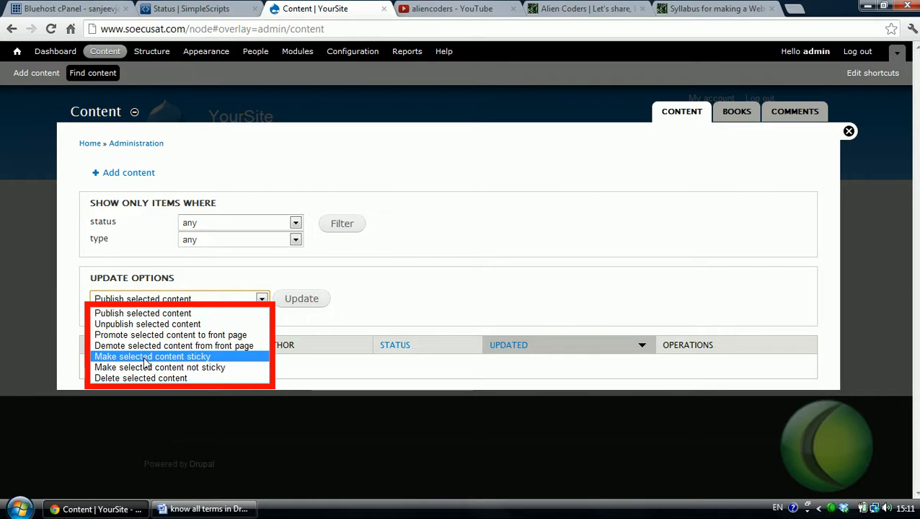
{"action": "left_click", "coordinate": [371, 286]}
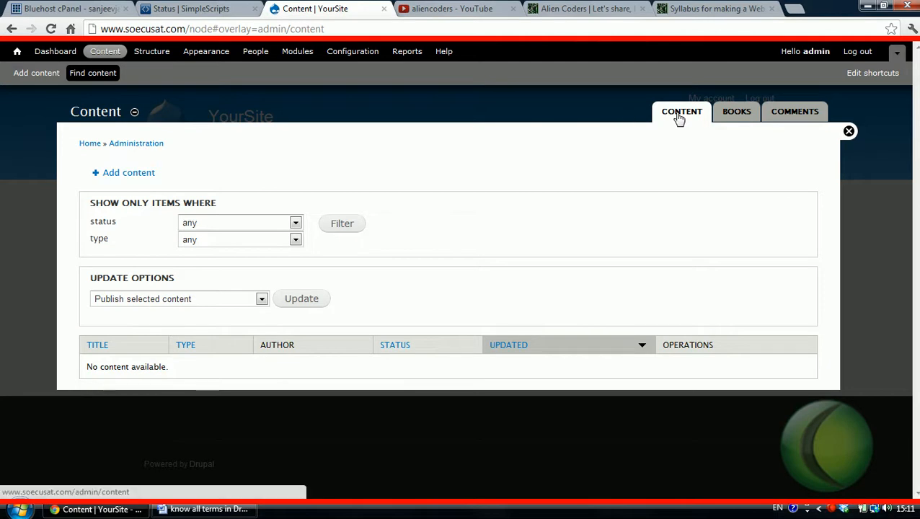
- View the empty Books list, then the Comments page showing 0 unapproved comments
{"action": "left_click", "coordinate": [743, 117]}
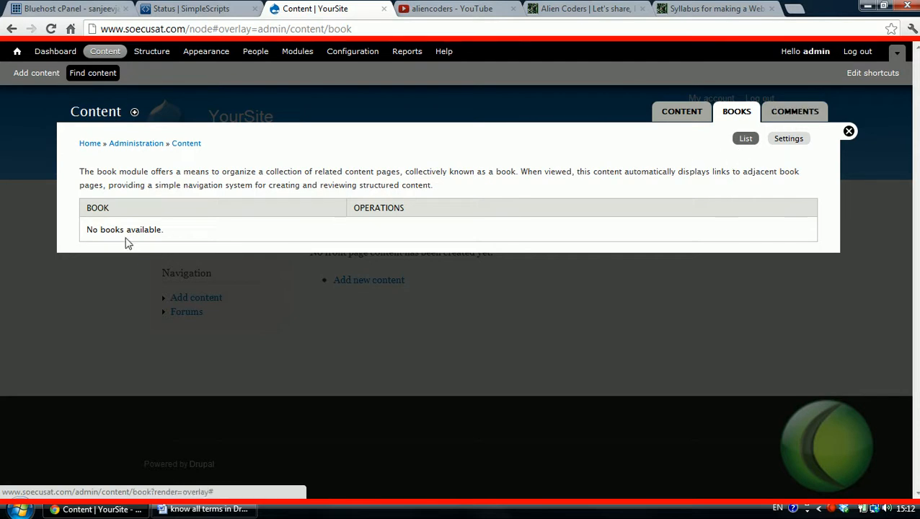
{"action": "left_click", "coordinate": [786, 122]}
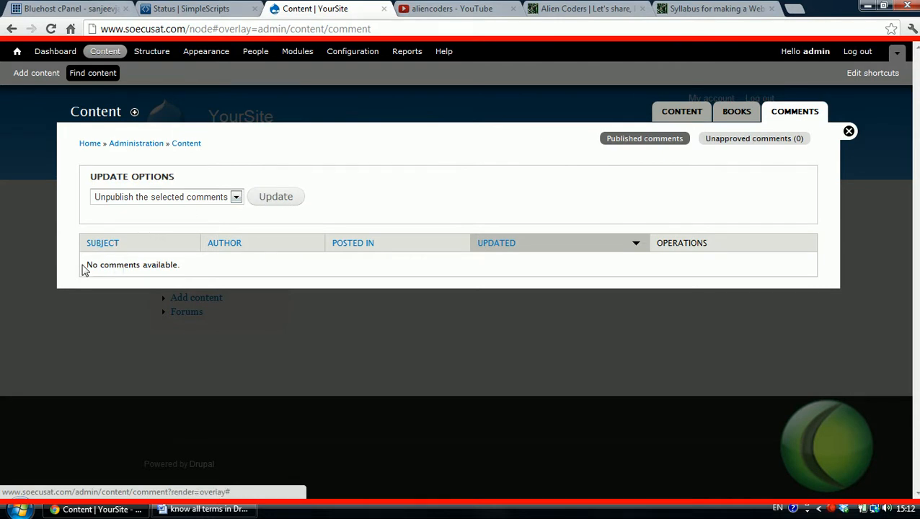
- Check the comment Update options list without applying anything, then close the Comments overlay
{"action": "left_click", "coordinate": [235, 197]}
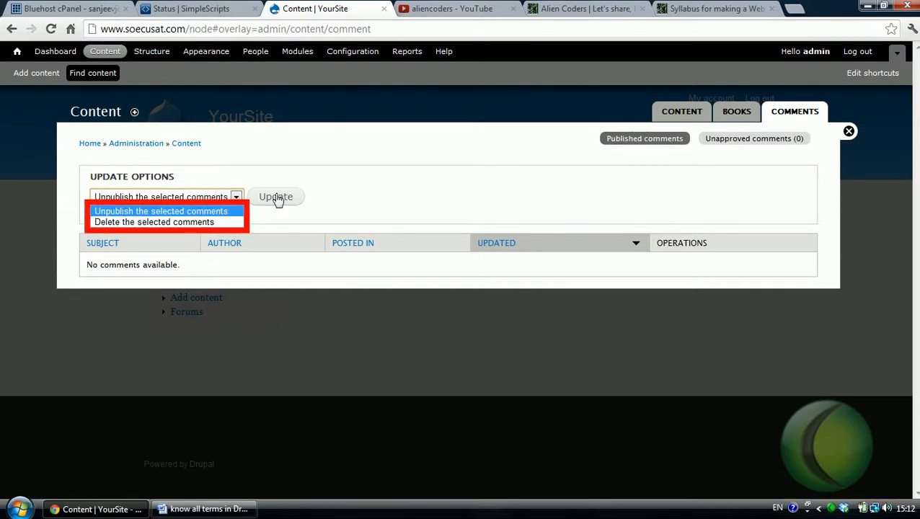
{"action": "left_click", "coordinate": [409, 182]}
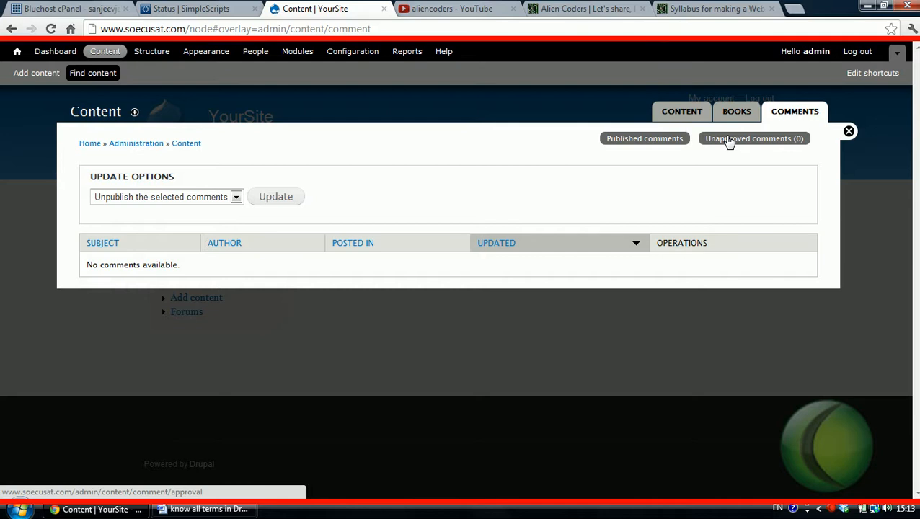
{"action": "left_click", "coordinate": [849, 133]}
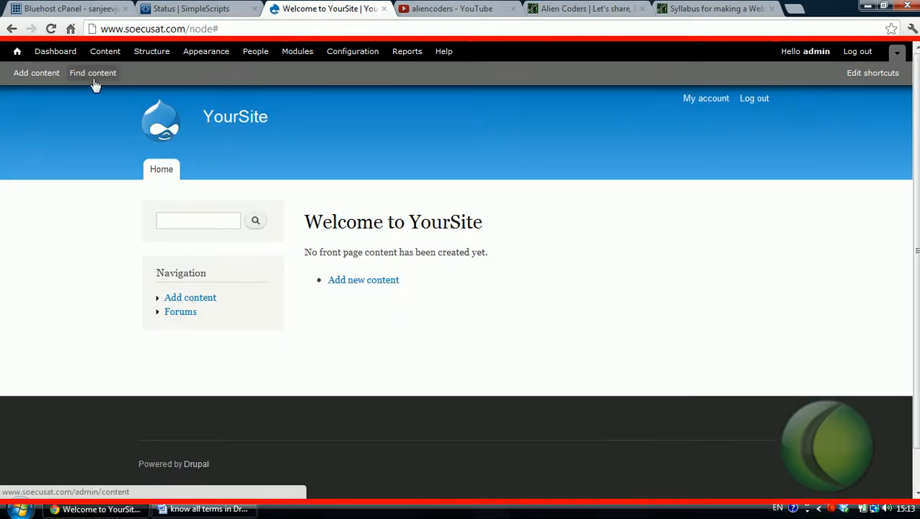
- Open the Structure admin page, then switch to the Alien Coders browser tab
{"action": "left_click", "coordinate": [150, 58]}
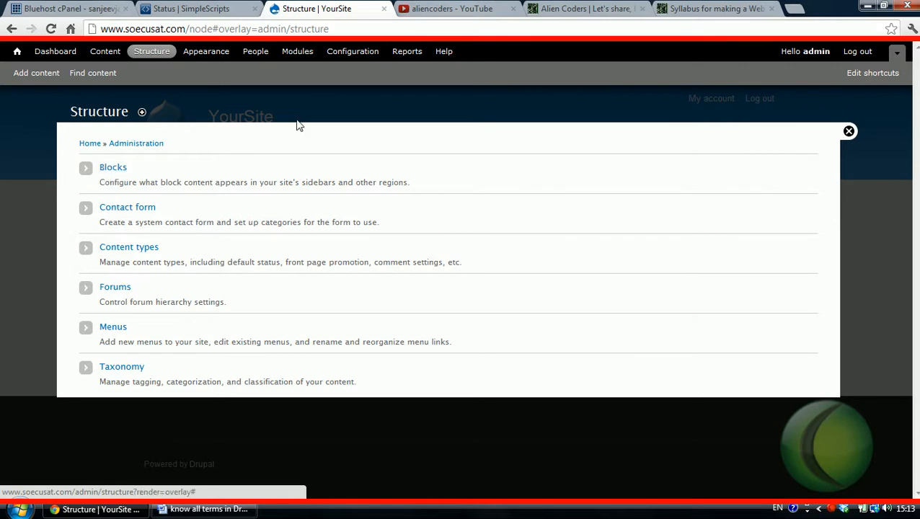
{"action": "left_click", "coordinate": [575, 8]}
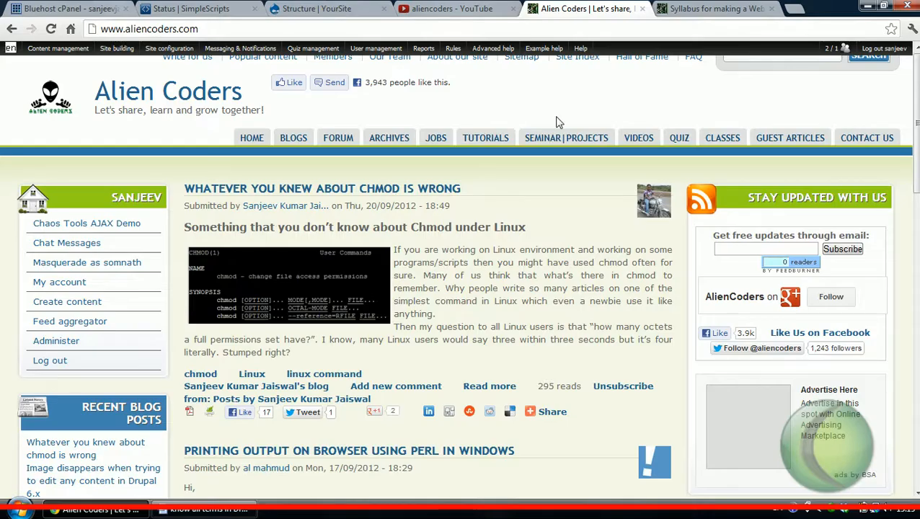
- Scroll through the Alien Coders home page, then go back to the 'Structure | YourSite' tab
{"action": "mouse_move", "coordinate": [752, 165]}
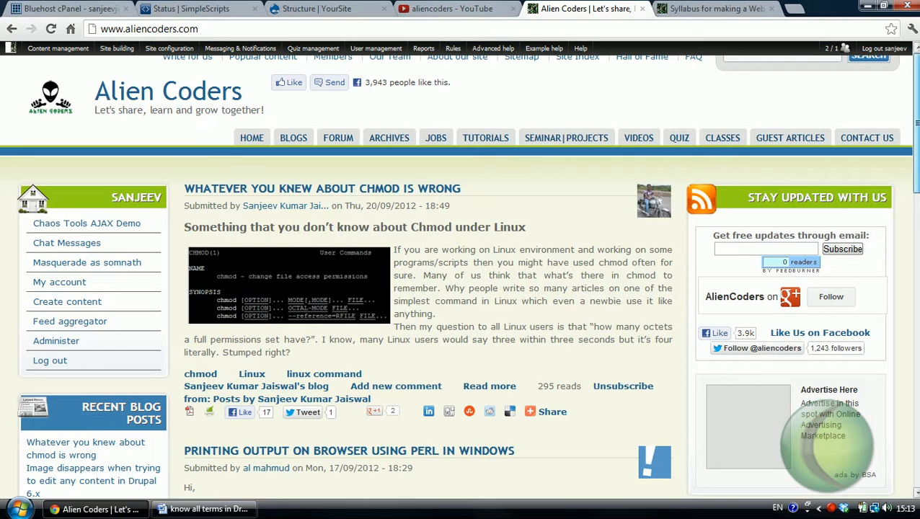
{"action": "scroll", "coordinate": [207, 353], "scroll_direction": "down", "scroll_amount": 3}
{"action": "scroll", "coordinate": [827, 433], "scroll_direction": "down", "scroll_amount": 9}
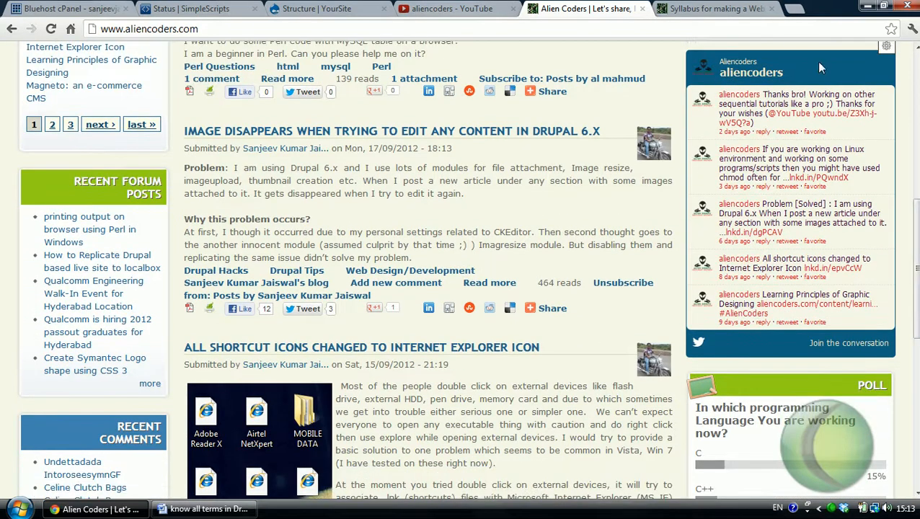
{"action": "left_click_drag", "start_coordinate": [916, 253], "coordinate": [916, 275]}
{"action": "scroll", "coordinate": [828, 444], "scroll_direction": "down", "scroll_amount": 8}
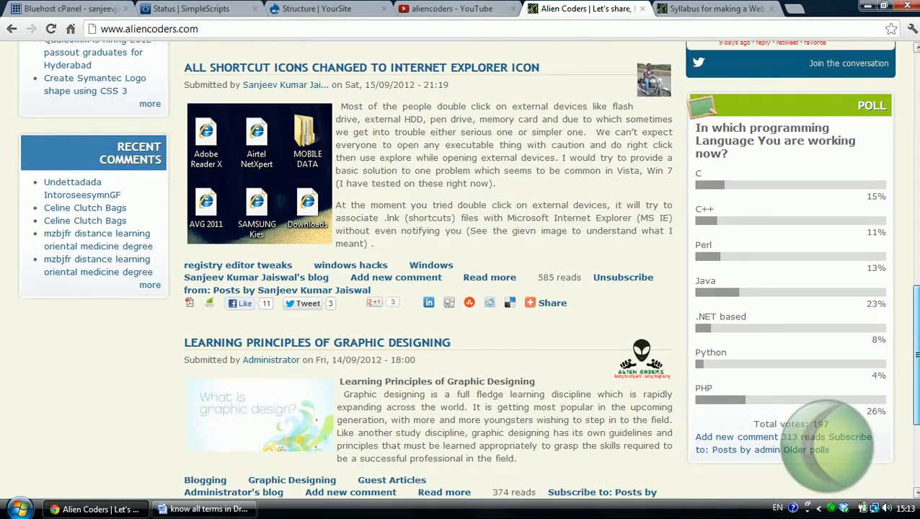
{"action": "scroll", "coordinate": [824, 80], "scroll_direction": "up", "scroll_amount": 20}
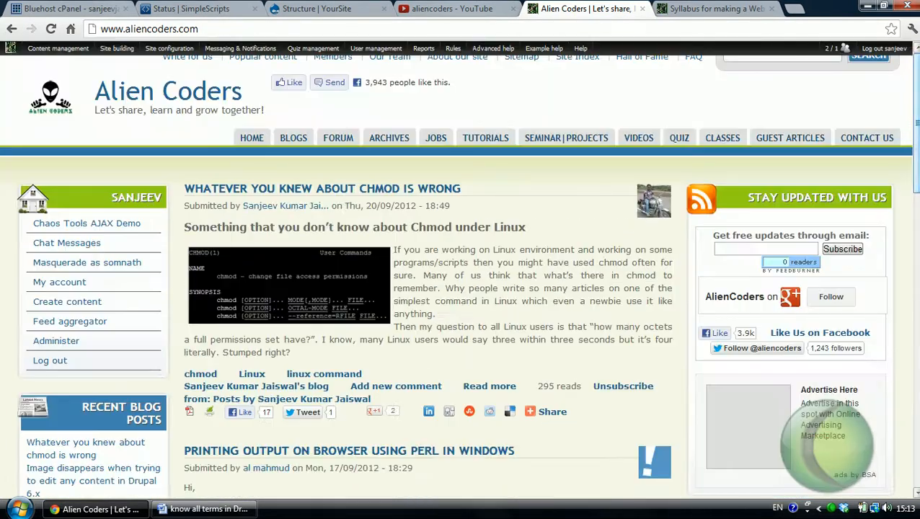
{"action": "left_click", "coordinate": [315, 9]}
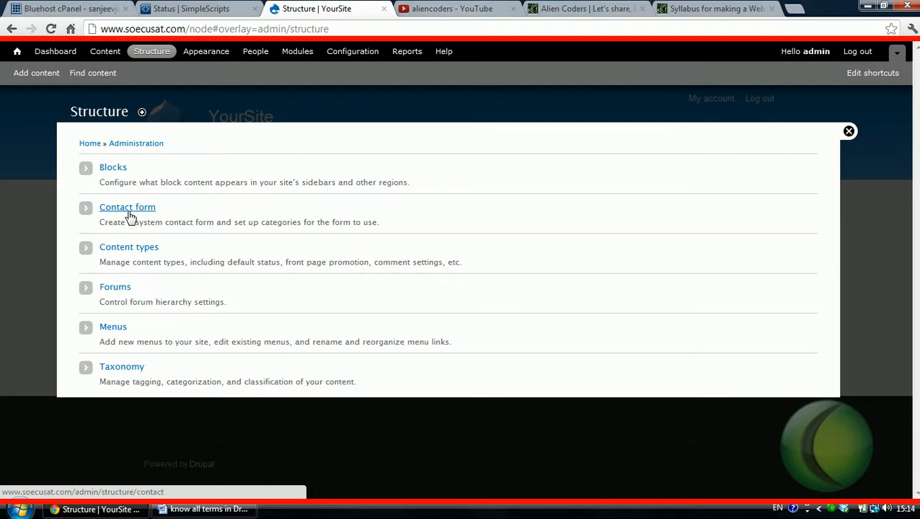
{"action": "left_click", "coordinate": [606, 10]}
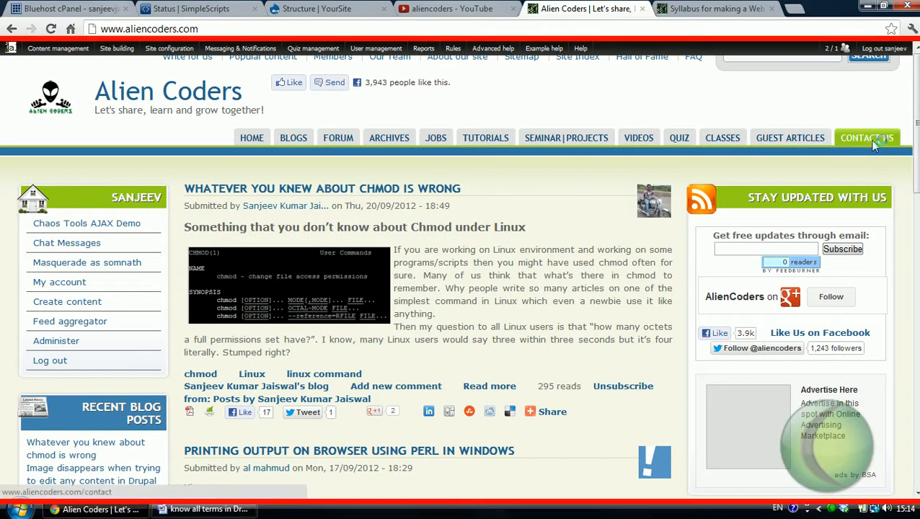
- Open the Alien Coders contact form and keep Feedback/Suggestions/Requests as the category
{"action": "left_click", "coordinate": [874, 145]}
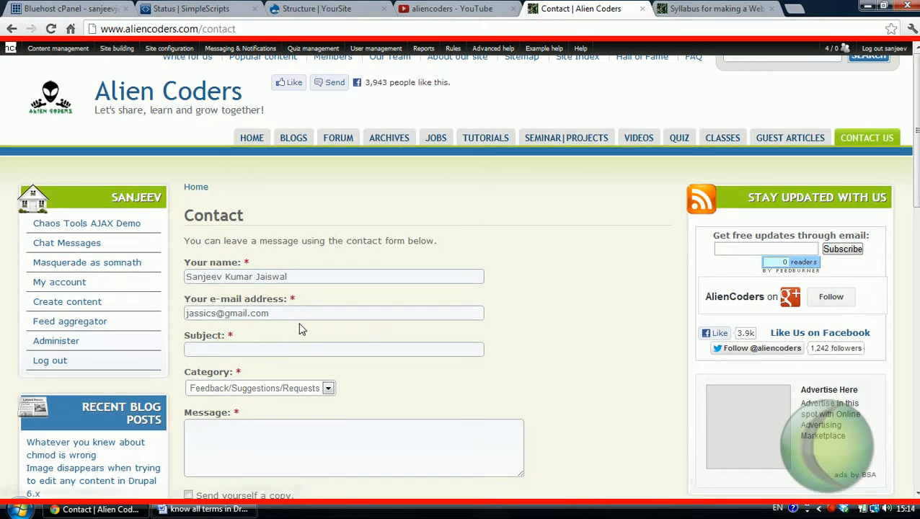
{"action": "left_click", "coordinate": [296, 349]}
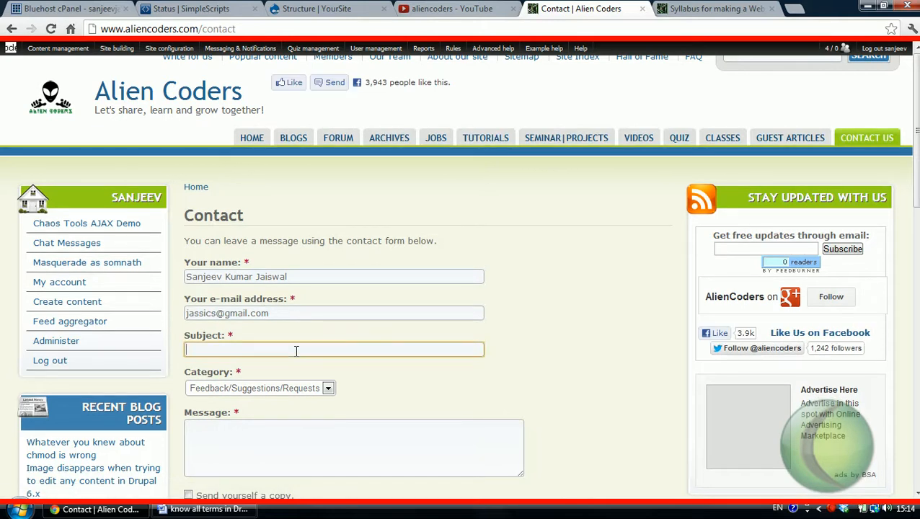
{"action": "left_click", "coordinate": [329, 389]}
{"action": "left_click", "coordinate": [368, 377]}
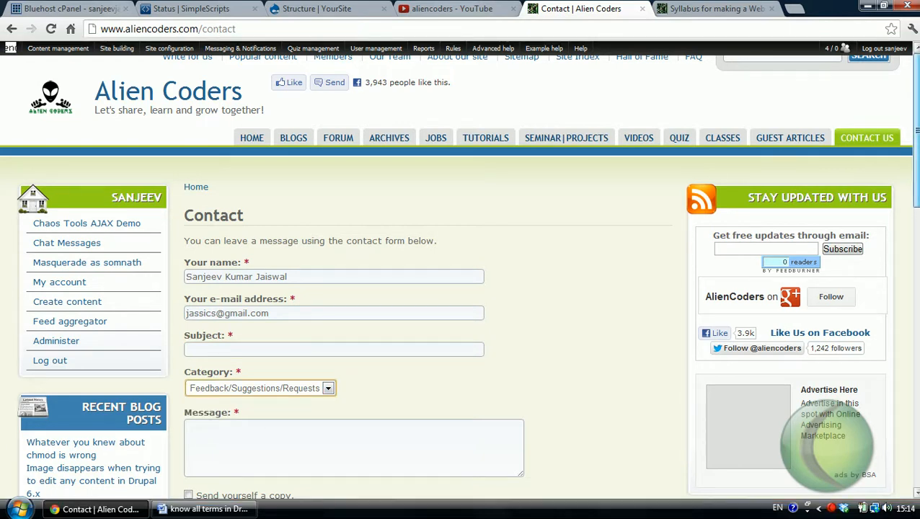
- Tick 'Send yourself a copy' on the form, then return to the Drupal Structure tab
{"action": "scroll", "coordinate": [460, 288], "scroll_direction": "down", "scroll_amount": 2}
{"action": "left_click", "coordinate": [336, 462]}
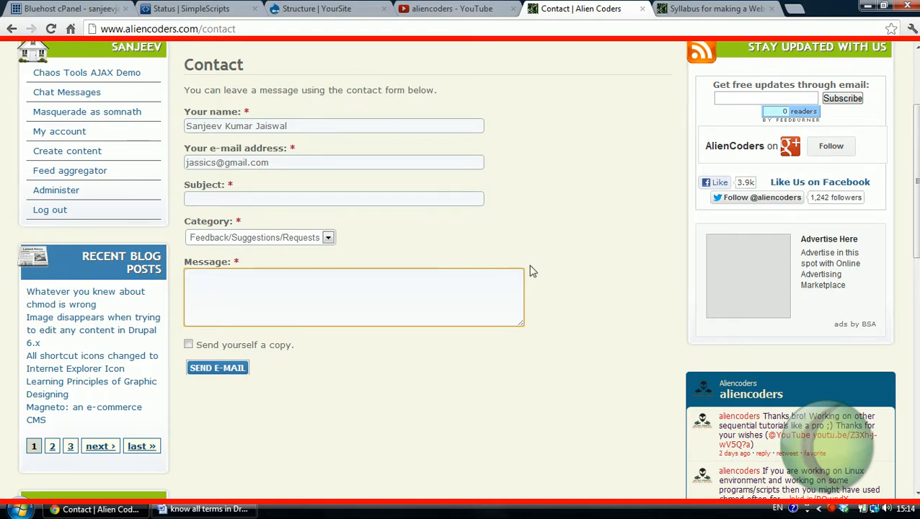
{"action": "left_click_drag", "start_coordinate": [915, 208], "coordinate": [918, 177]}
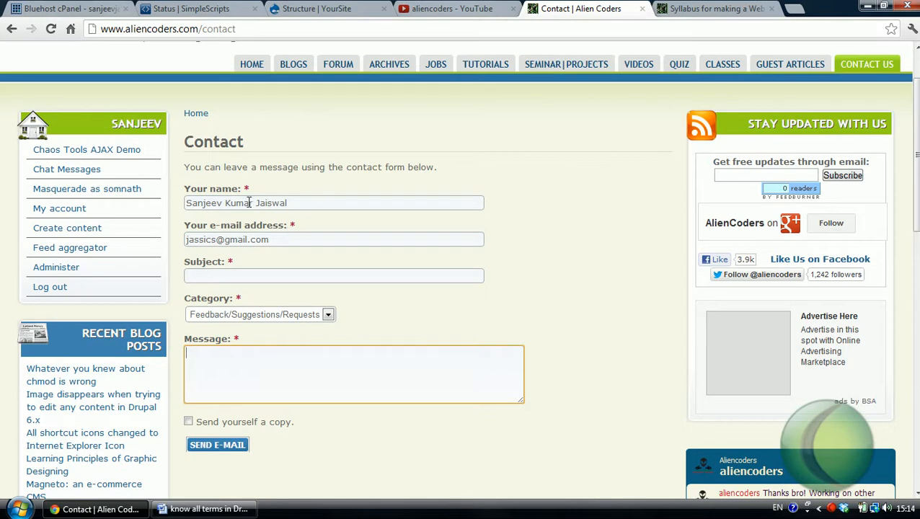
{"action": "left_click", "coordinate": [189, 422]}
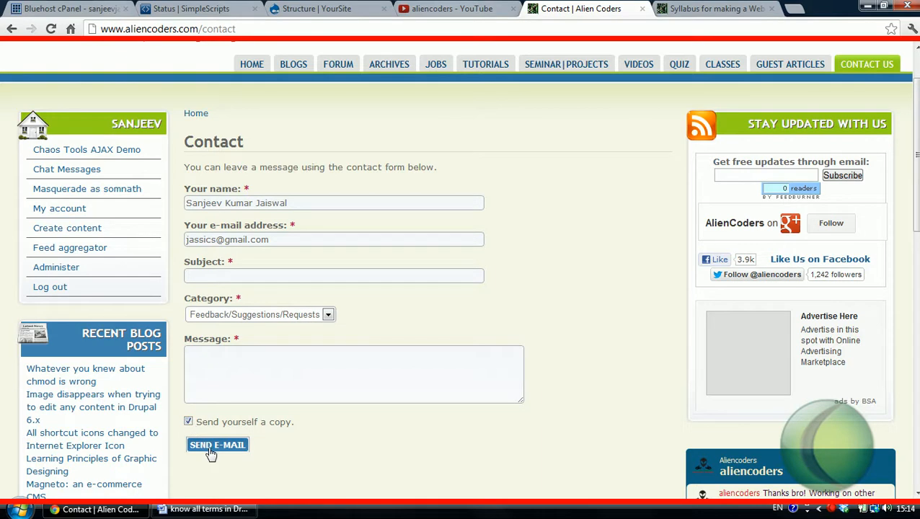
{"action": "left_click", "coordinate": [323, 10]}
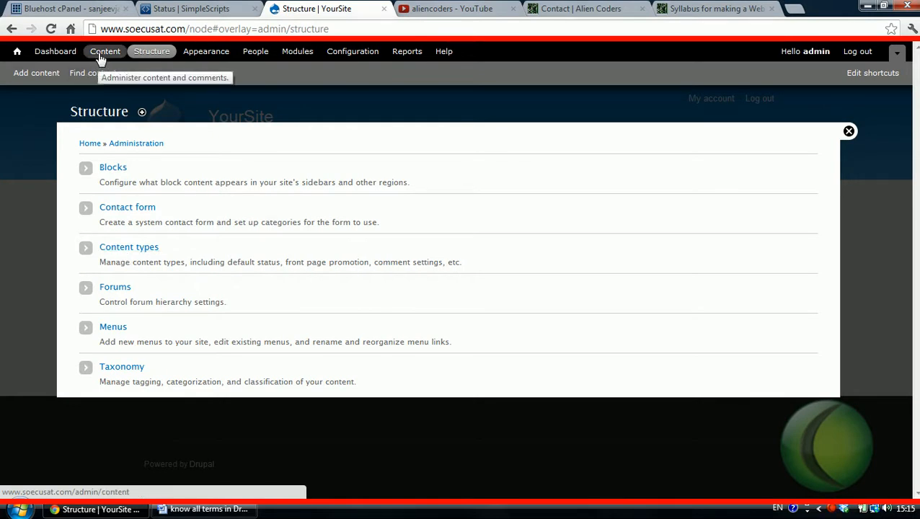
- Open Content types, listing Article, Basic page, Blog entry, Book page and Forum topic
{"action": "left_click", "coordinate": [119, 254]}
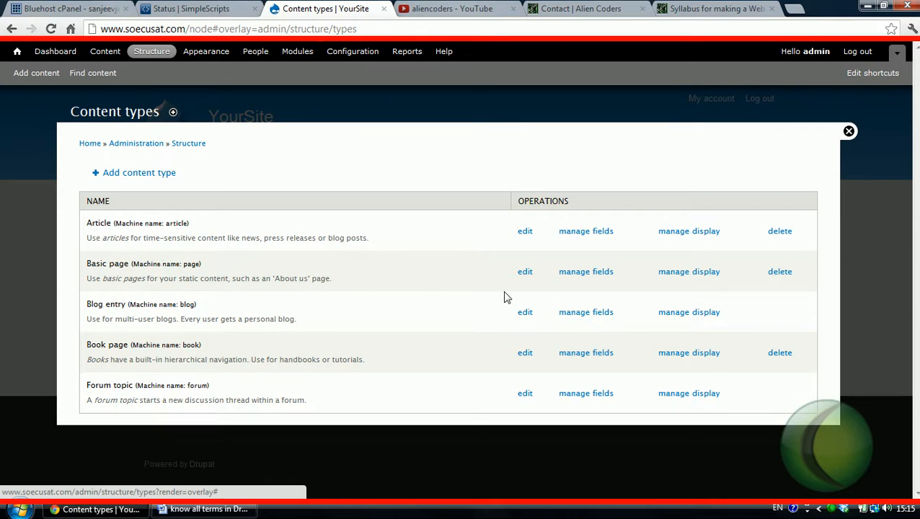
- Open the Forums admin page from Structure in a new tab, showing only General discussion
{"action": "left_click", "coordinate": [850, 132]}
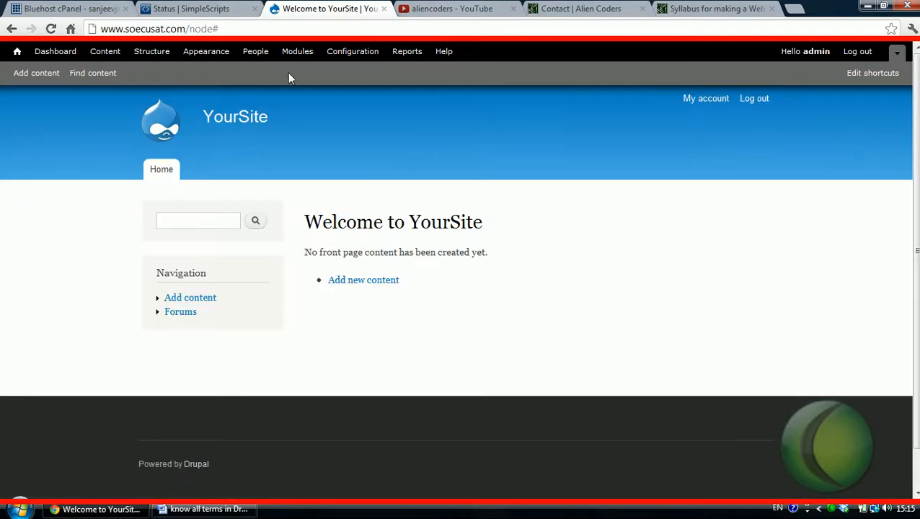
{"action": "left_click", "coordinate": [151, 58]}
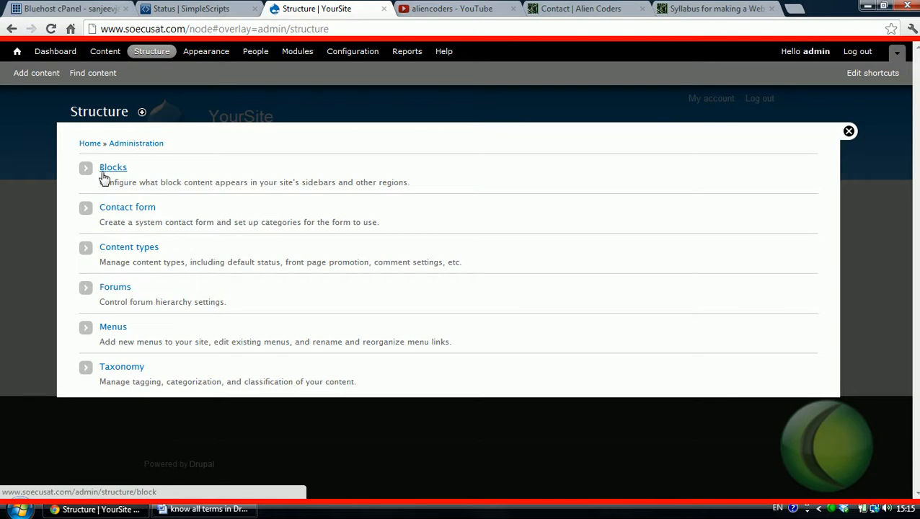
{"action": "right_click", "coordinate": [107, 290]}
{"action": "left_click", "coordinate": [136, 301]}
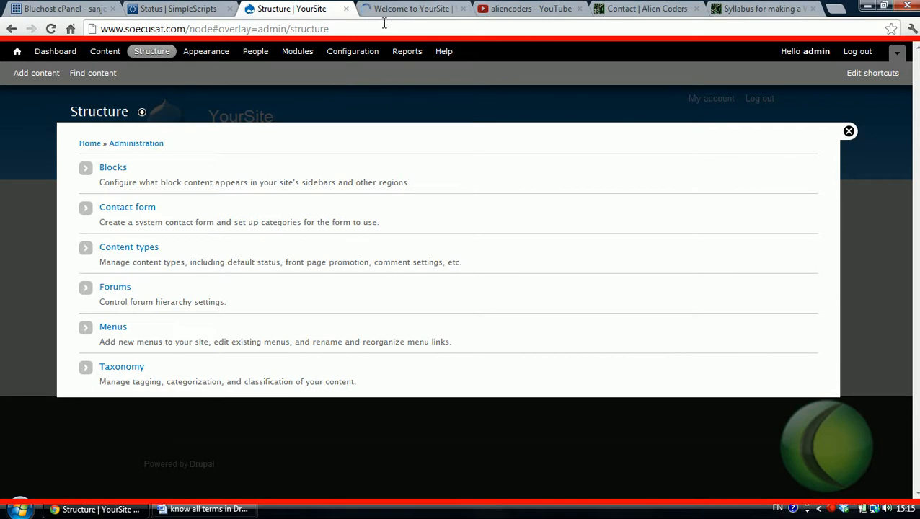
{"action": "left_click", "coordinate": [407, 8]}
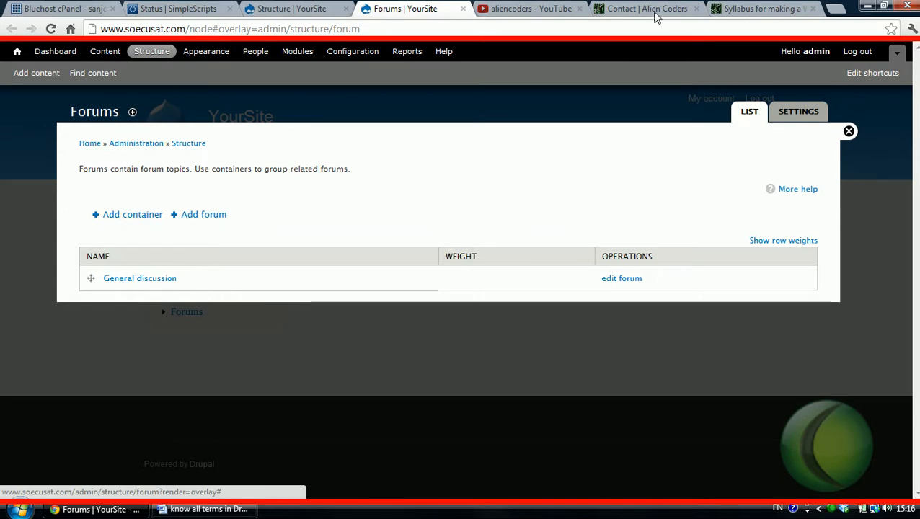
{"action": "left_click", "coordinate": [655, 10]}
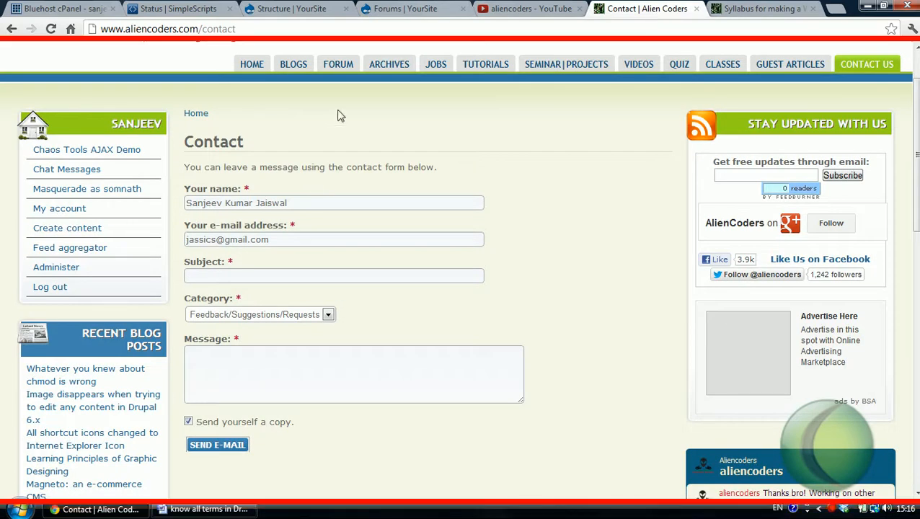
- Browse the Alien Coders FORUM listing, then return to the 'Forums | YourSite' tab
{"action": "left_click", "coordinate": [338, 66]}
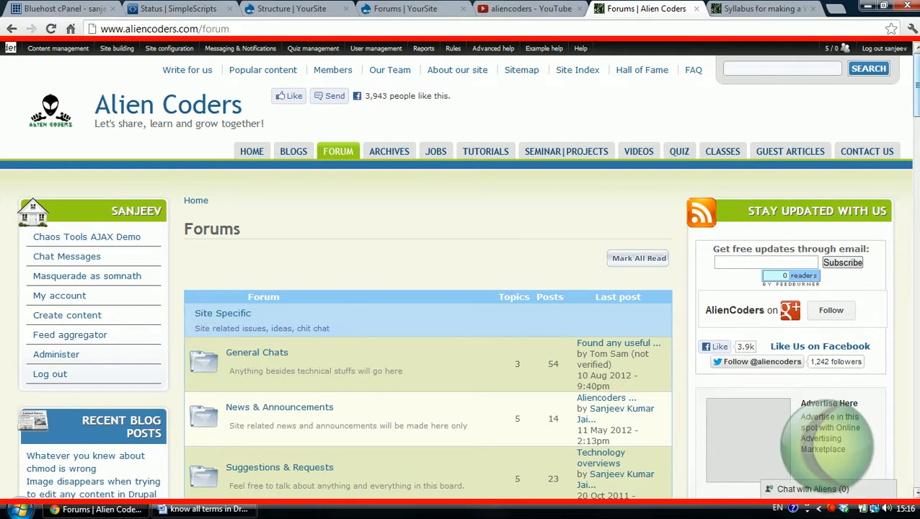
{"action": "scroll", "coordinate": [359, 329], "scroll_direction": "down", "scroll_amount": 3}
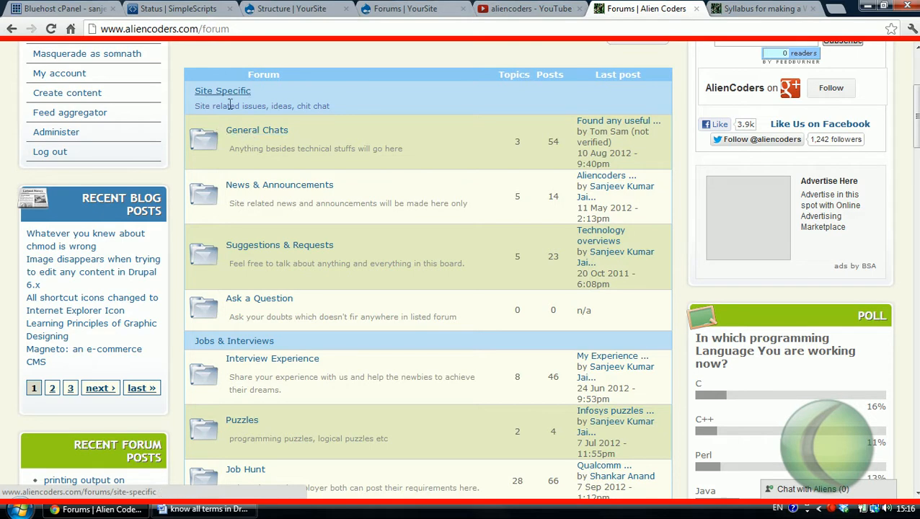
{"action": "left_click", "coordinate": [393, 13]}
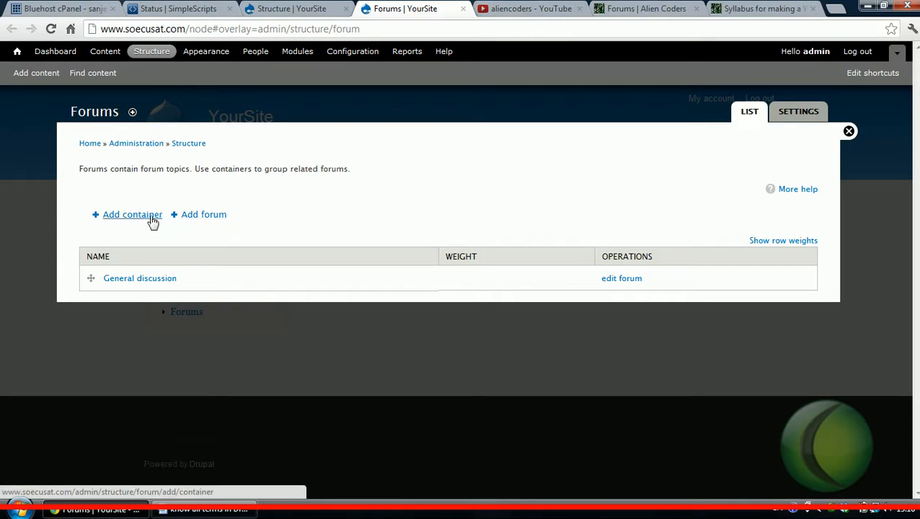
- Compare the Alien Coders forum listing with the Drupal site, ending on the 'Structure | YourSite' tab
{"action": "left_click", "coordinate": [307, 8]}
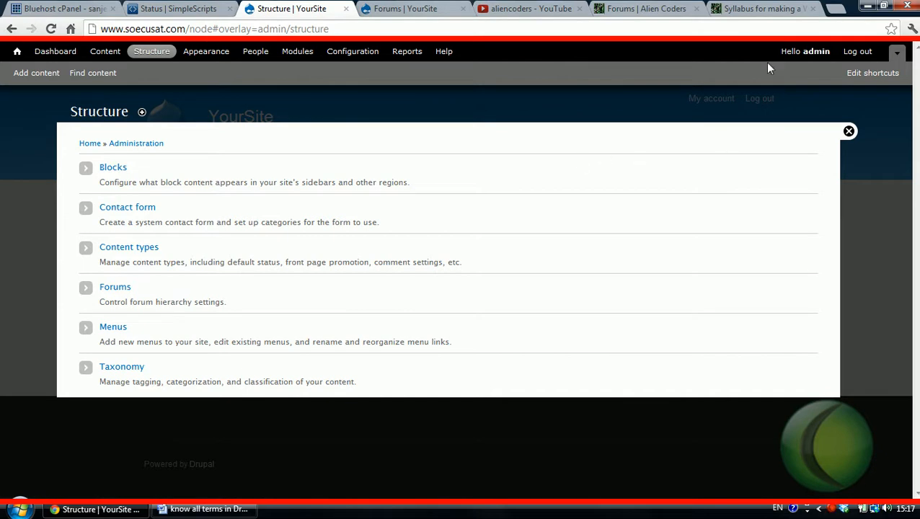
{"action": "left_click", "coordinate": [594, 10]}
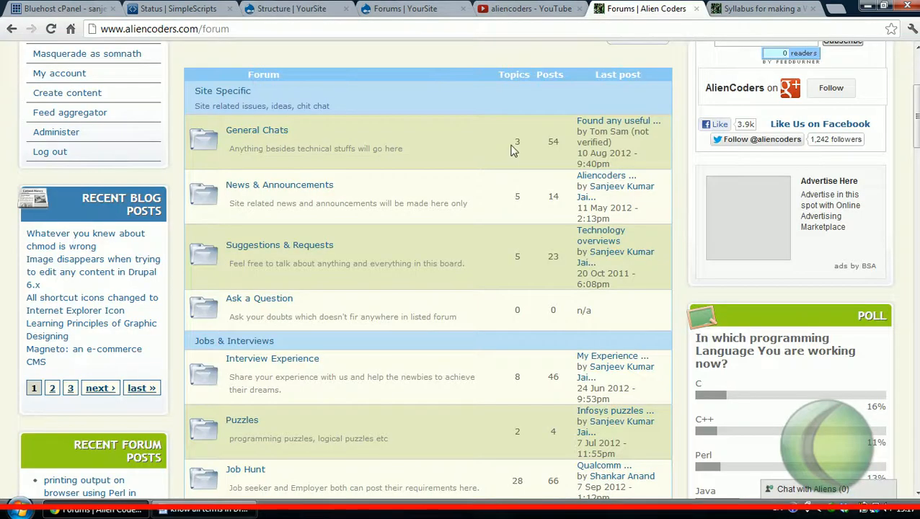
{"action": "left_click_drag", "start_coordinate": [915, 116], "coordinate": [915, 84]}
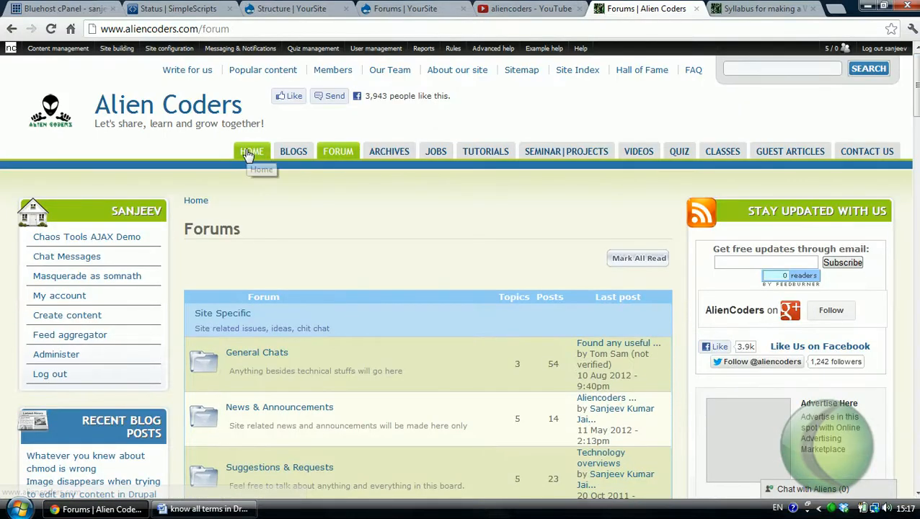
{"action": "mouse_move", "coordinate": [558, 154]}
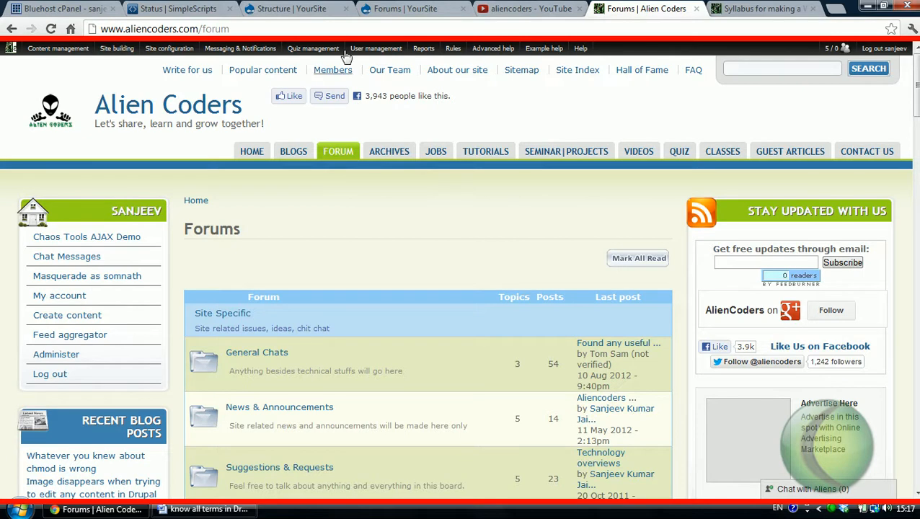
{"action": "mouse_move", "coordinate": [275, 196]}
{"action": "mouse_move", "coordinate": [313, 157]}
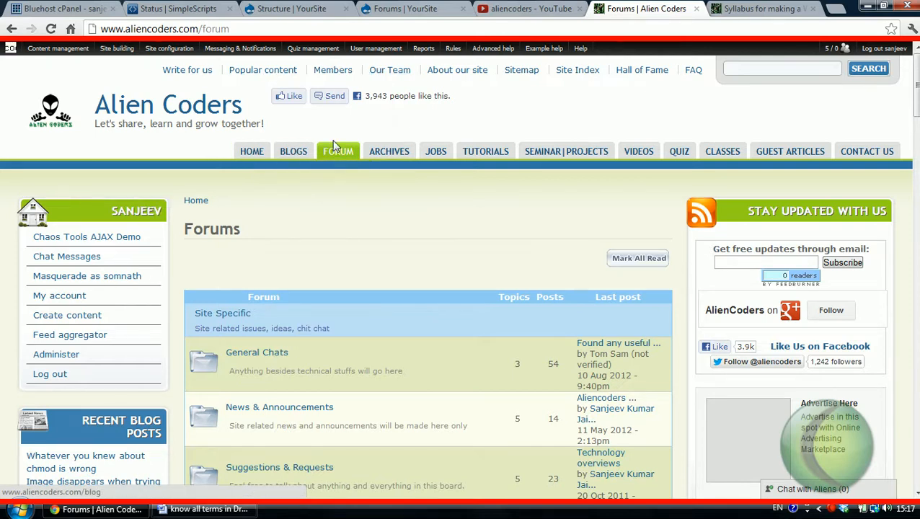
{"action": "left_click", "coordinate": [289, 10]}
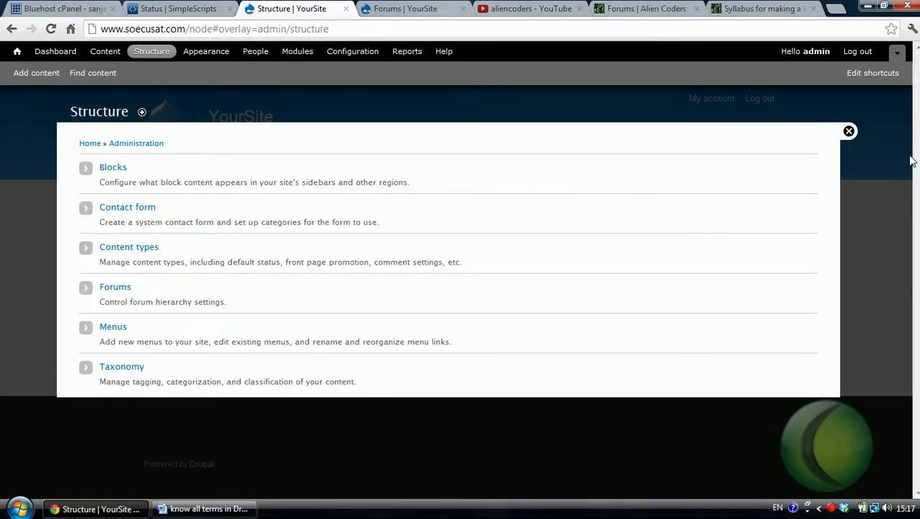
- View the Forums and Tags vocabularies in a separate Taxonomy tab, then close it and the Forums tab
{"action": "left_click", "coordinate": [114, 376]}
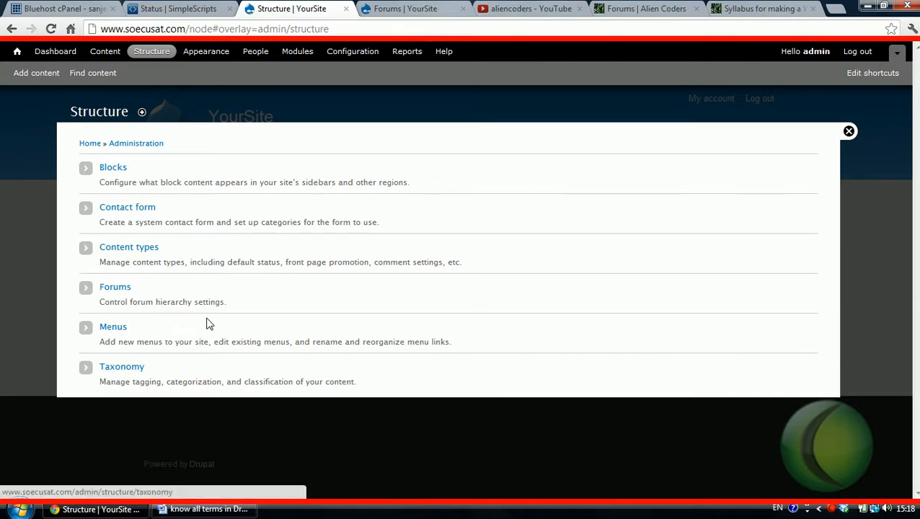
{"action": "right_click", "coordinate": [120, 370]}
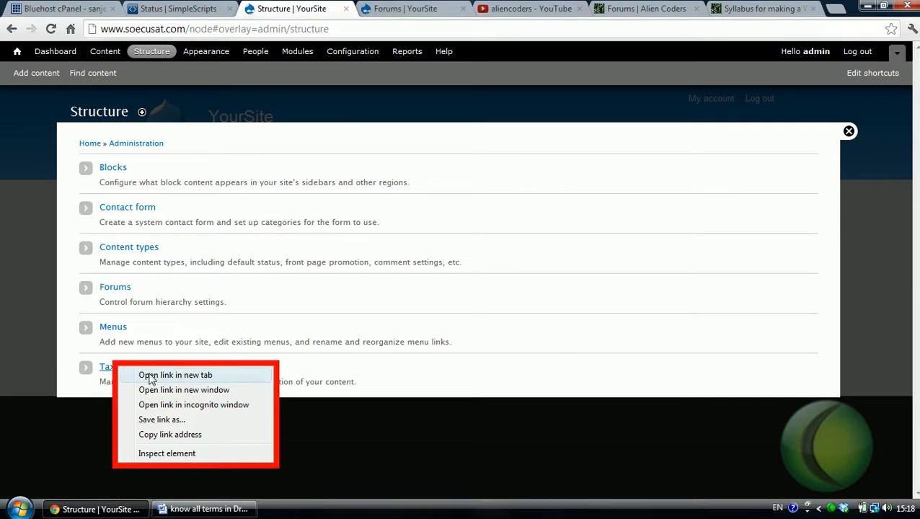
{"action": "left_click", "coordinate": [151, 376]}
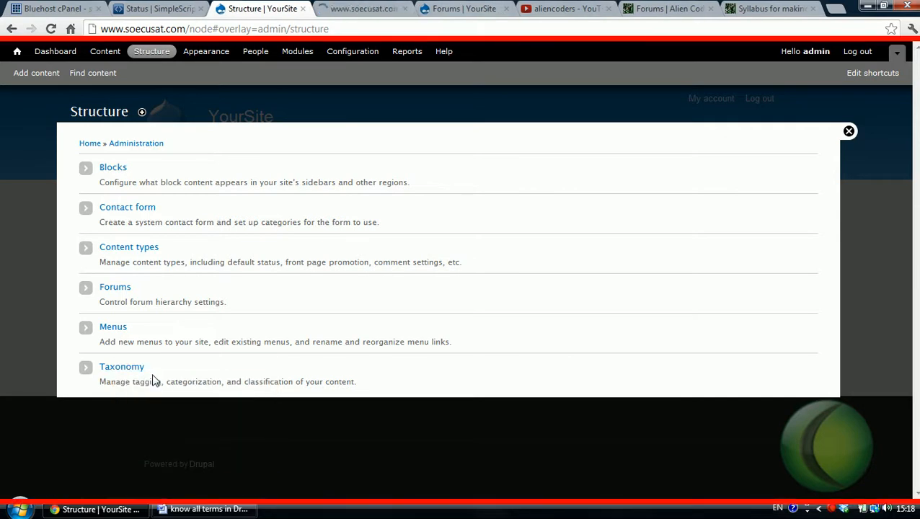
{"action": "left_click", "coordinate": [344, 13]}
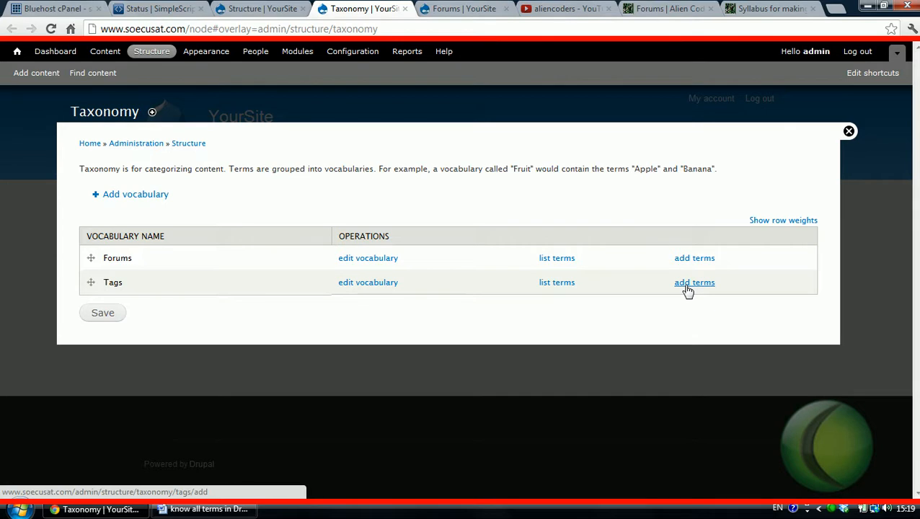
{"action": "left_click", "coordinate": [406, 9]}
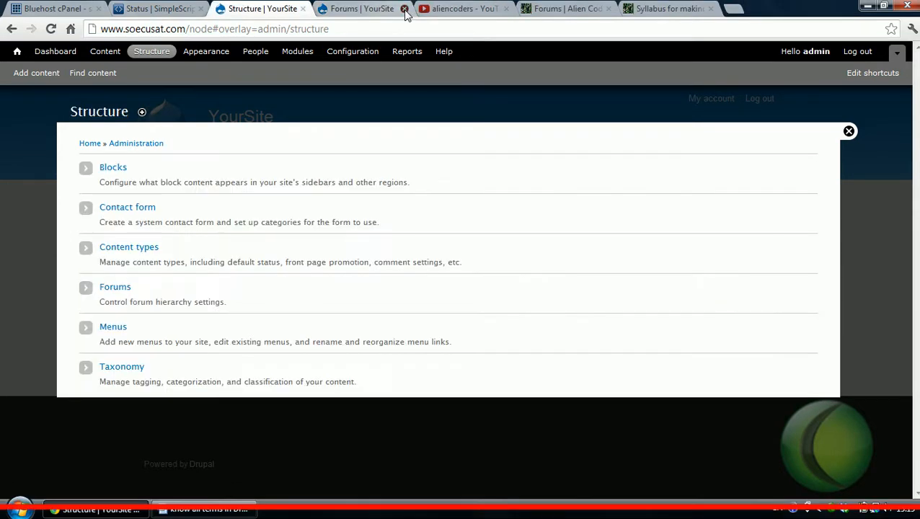
{"action": "left_click", "coordinate": [405, 9]}
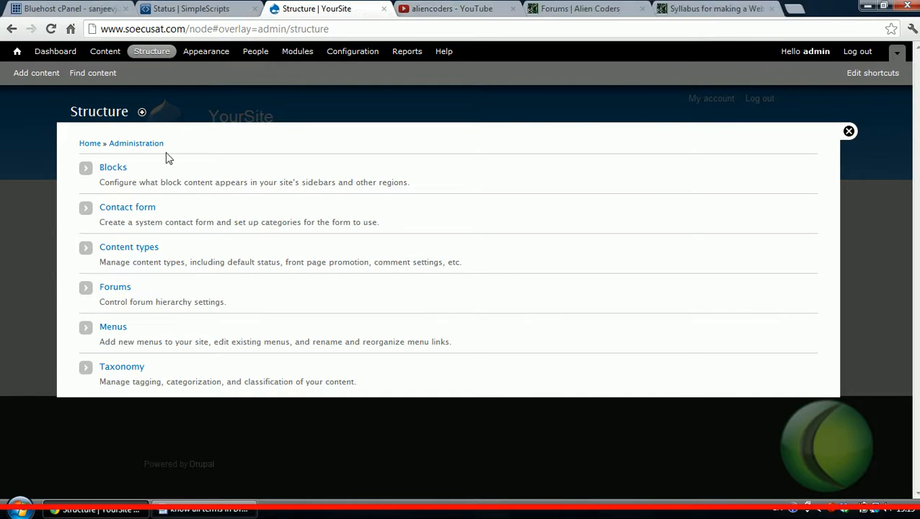
- Browse the installed themes on Appearance and open the global Settings with Logo, Site name and Site slogan toggles
{"action": "left_click", "coordinate": [205, 52]}
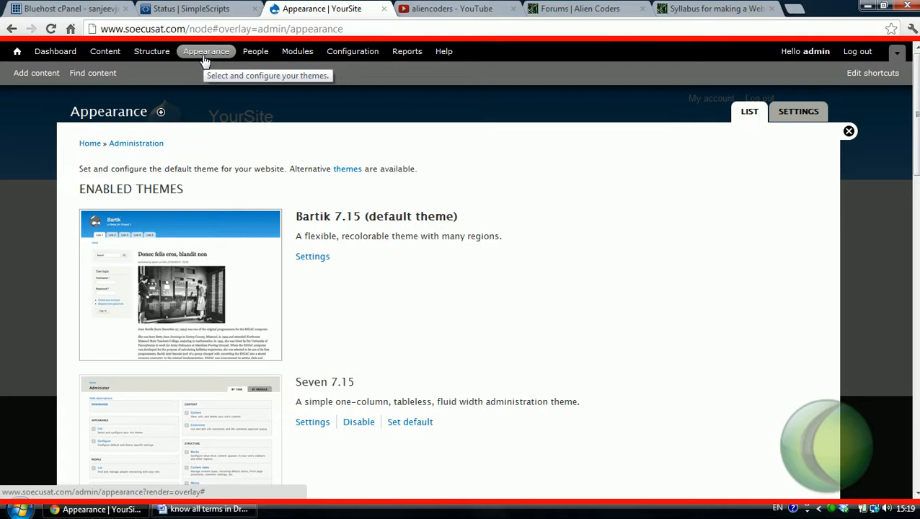
{"action": "left_click", "coordinate": [205, 62]}
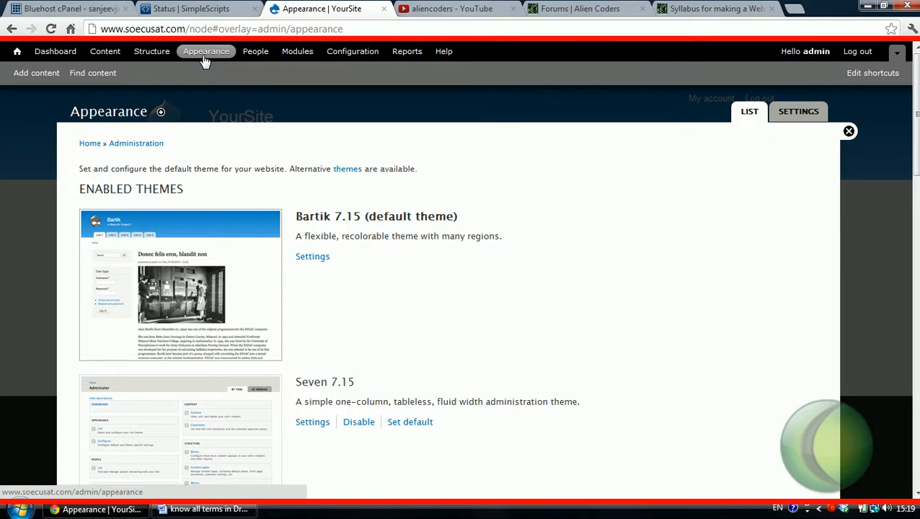
{"action": "left_click_drag", "start_coordinate": [916, 155], "coordinate": [915, 309]}
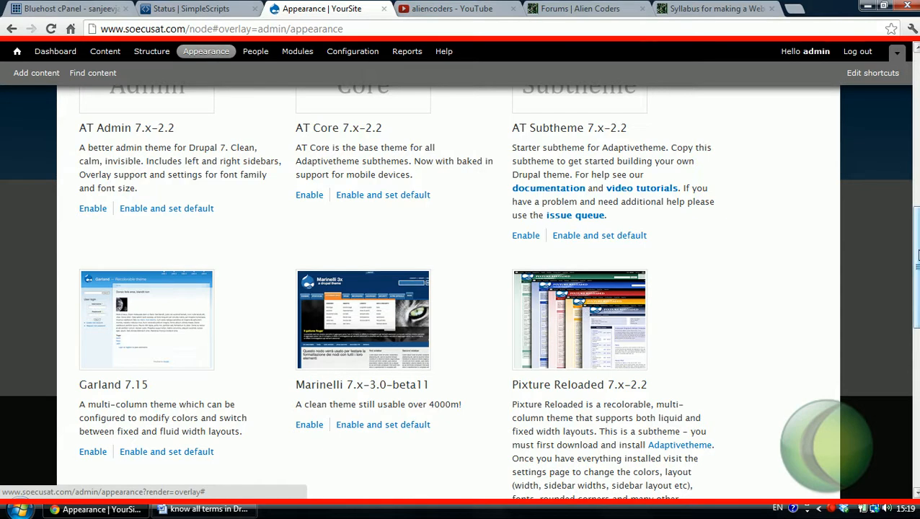
{"action": "left_click_drag", "start_coordinate": [915, 266], "coordinate": [916, 108]}
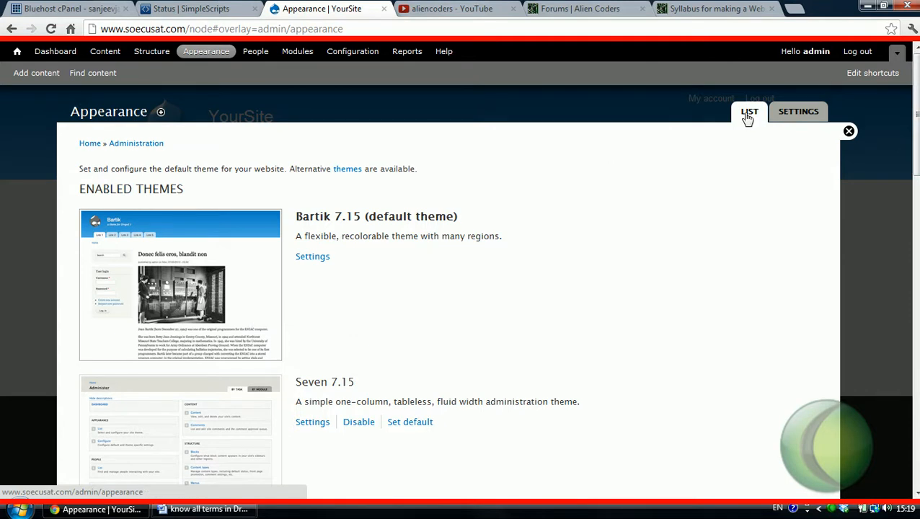
{"action": "left_click", "coordinate": [801, 112]}
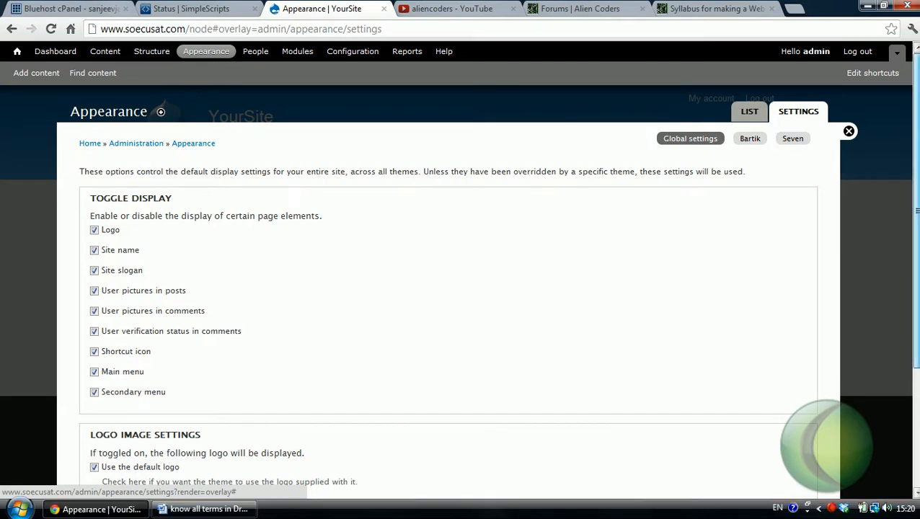
- Back on the theme list, enable Marinelli 7.x-3.0-beta11 and set it as default
{"action": "scroll", "coordinate": [827, 444], "scroll_direction": "down", "scroll_amount": 3}
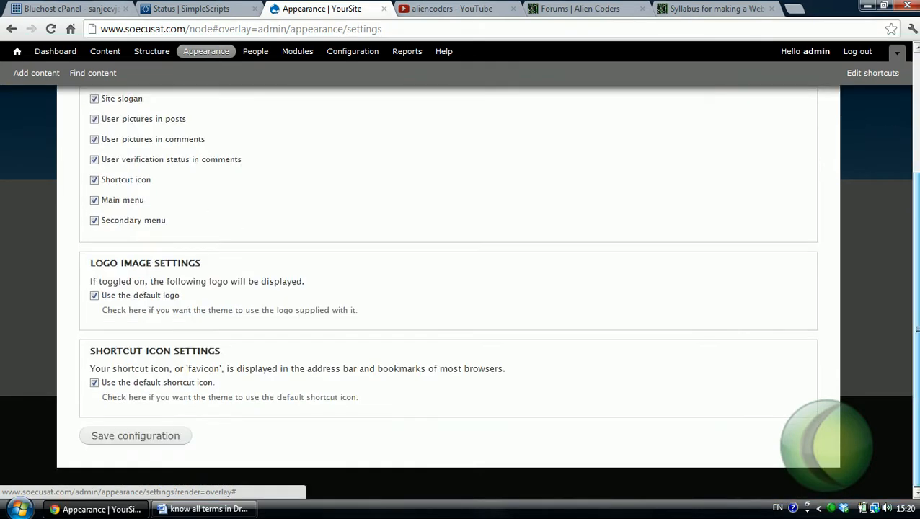
{"action": "scroll", "coordinate": [461, 289], "scroll_direction": "up", "scroll_amount": 3}
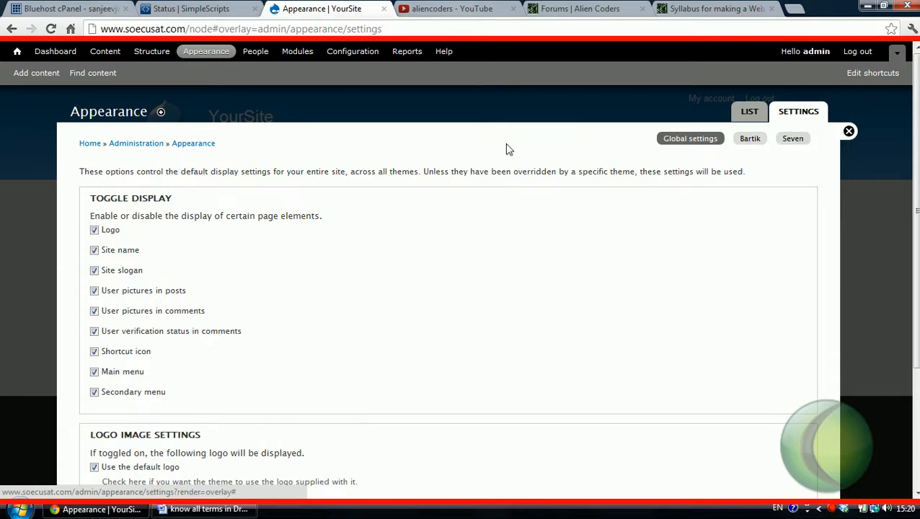
{"action": "left_click", "coordinate": [750, 112]}
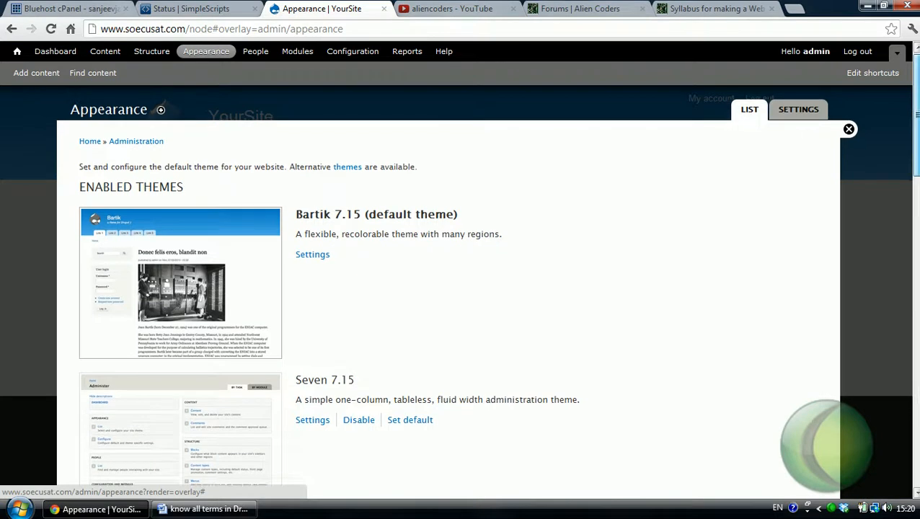
{"action": "scroll", "coordinate": [365, 303], "scroll_direction": "down", "scroll_amount": 8}
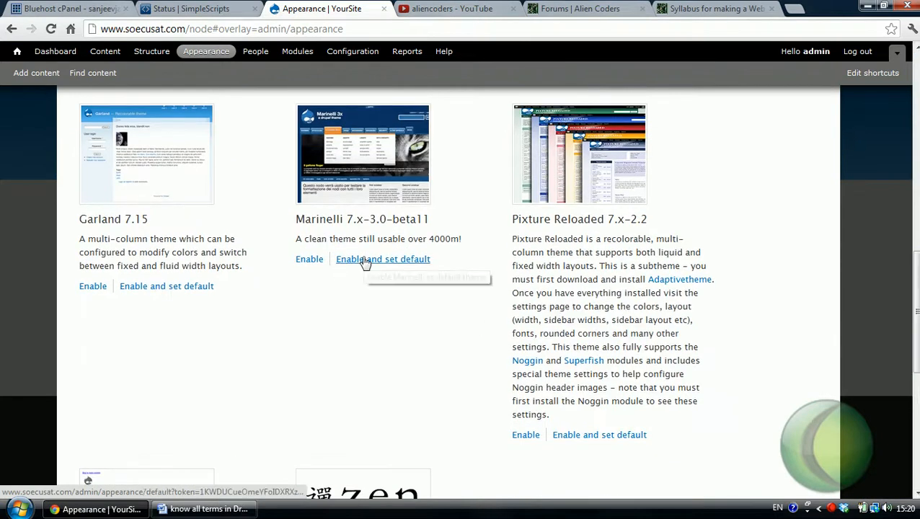
{"action": "left_click", "coordinate": [365, 261]}
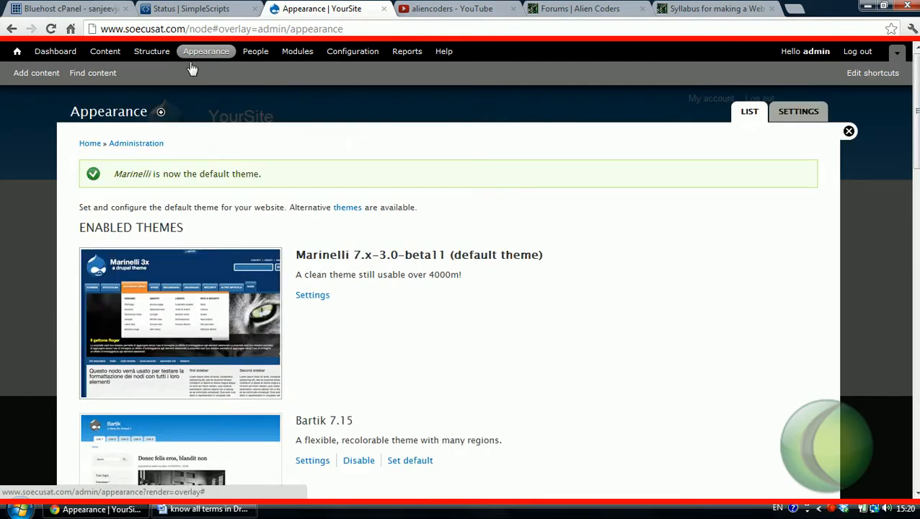
- Load soecusat.com in a new tab to check the blue Marinelli slideshow layout, then return to Appearance
{"action": "key", "text": "ctrl+t"}
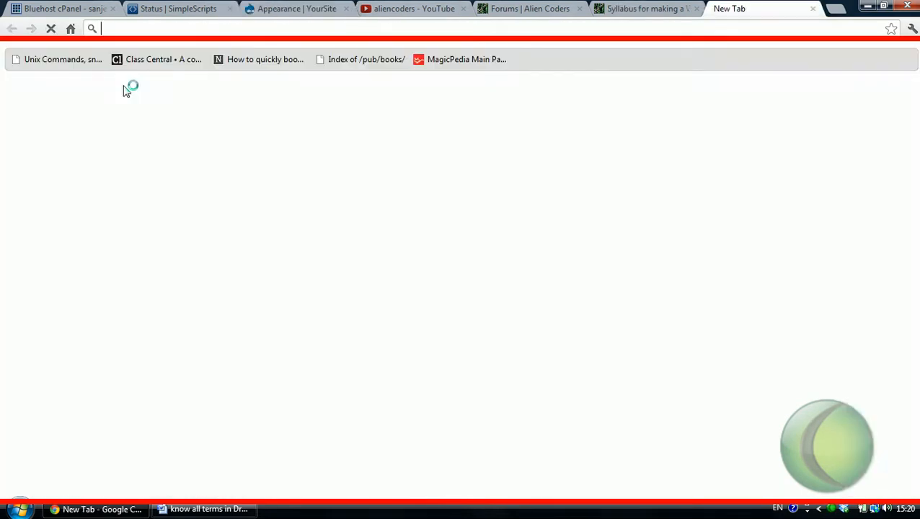
{"action": "type", "text": "soecusat.com"}
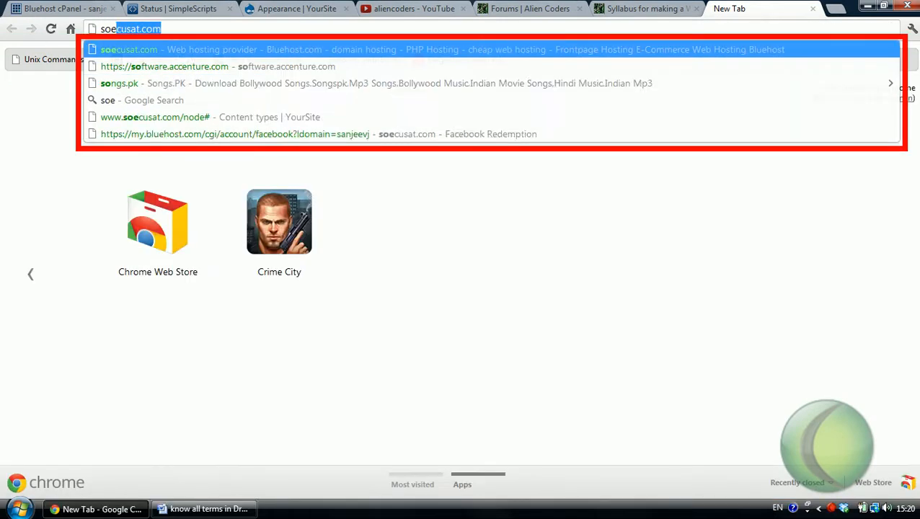
{"action": "key", "text": "Return"}
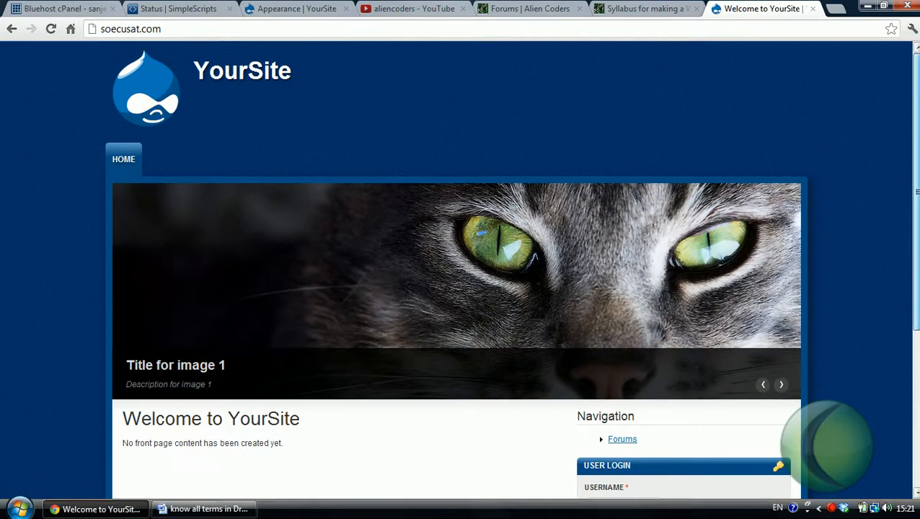
{"action": "scroll", "coordinate": [455, 267], "scroll_direction": "down", "scroll_amount": 3}
{"action": "scroll", "coordinate": [770, 401], "scroll_direction": "down", "scroll_amount": 2}
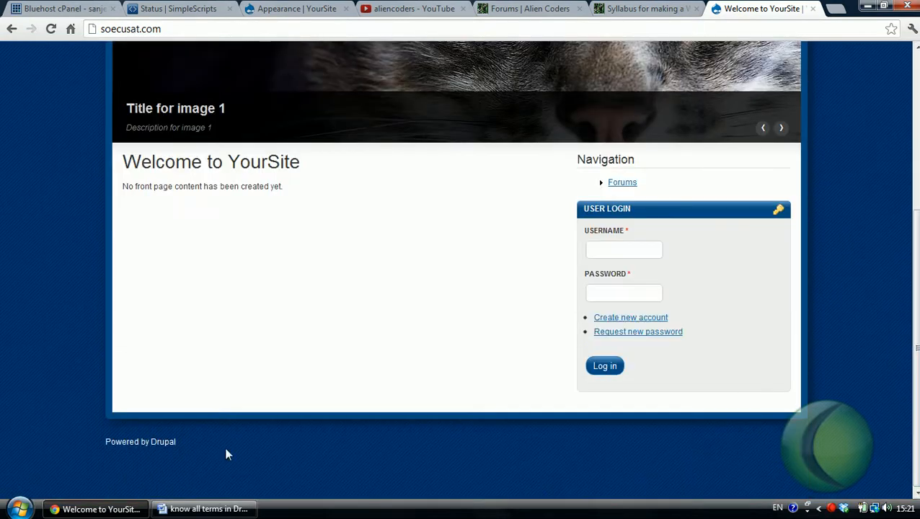
{"action": "left_click_drag", "start_coordinate": [916, 410], "coordinate": [914, 16]}
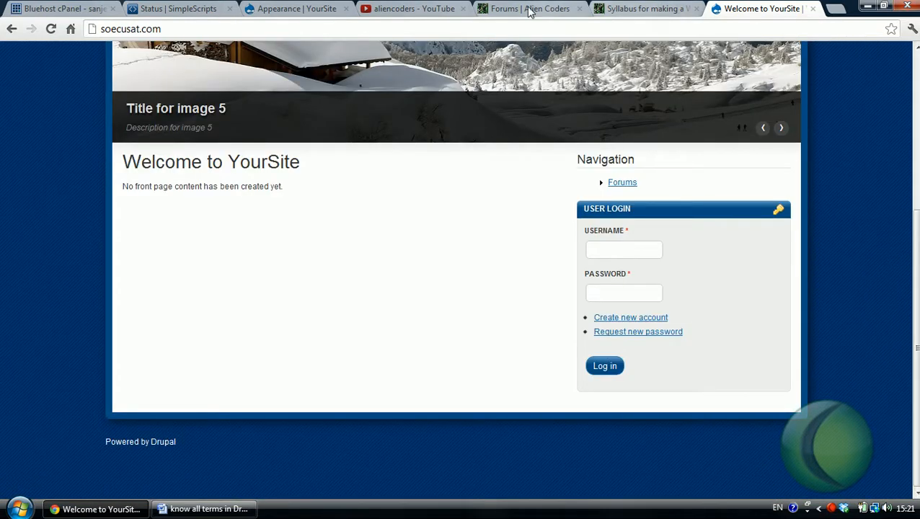
{"action": "left_click", "coordinate": [298, 8]}
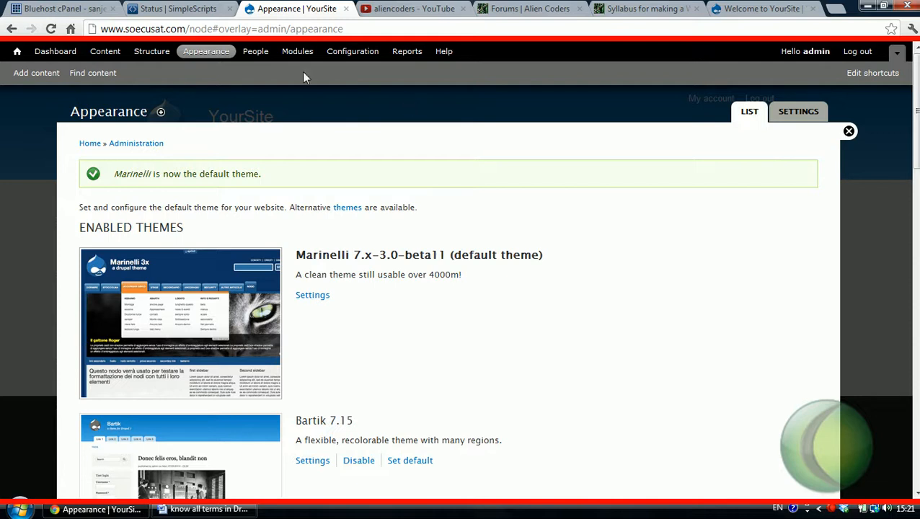
- Open the People page listing the single active admin account
{"action": "left_click", "coordinate": [252, 54]}
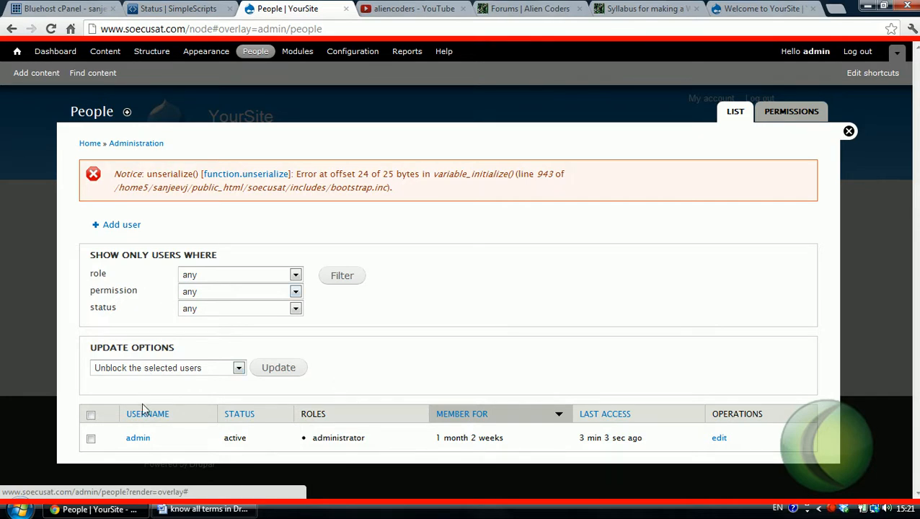
- Select all users and look over the bulk update actions without applying any
{"action": "left_click", "coordinate": [92, 415]}
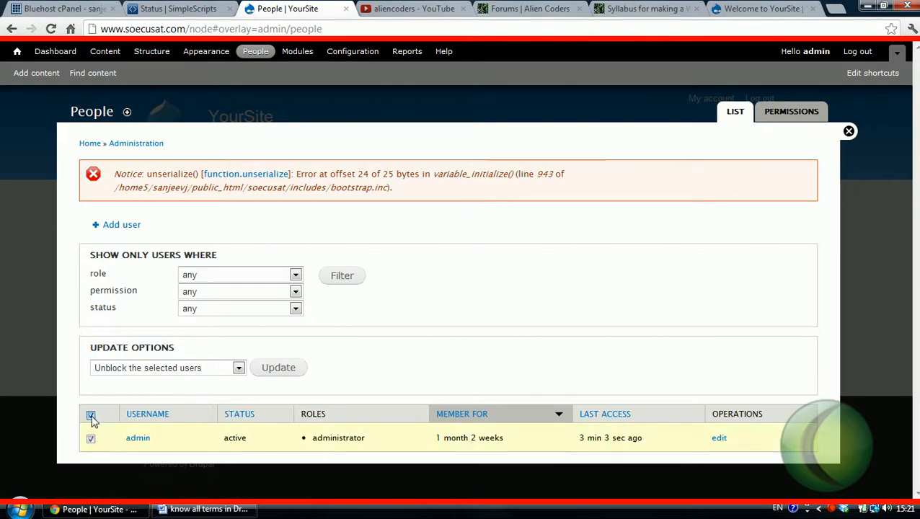
{"action": "left_click", "coordinate": [239, 369]}
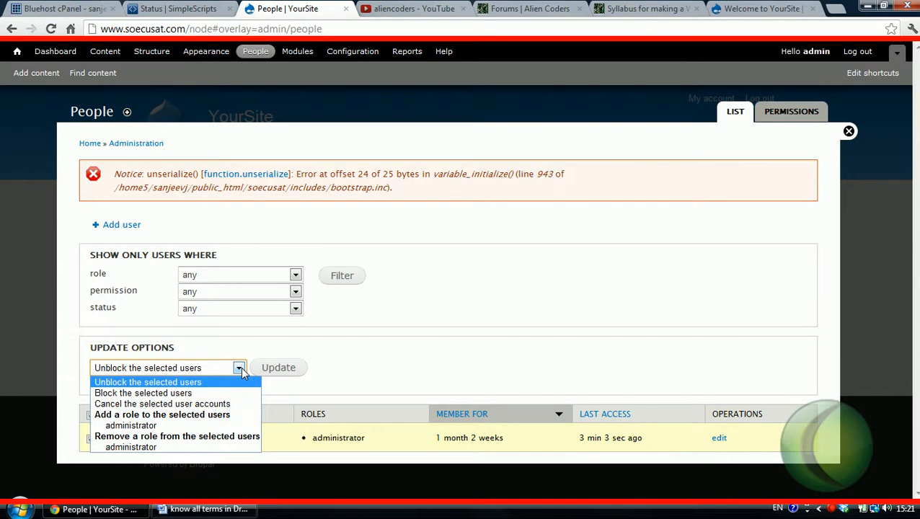
{"action": "left_click", "coordinate": [318, 376]}
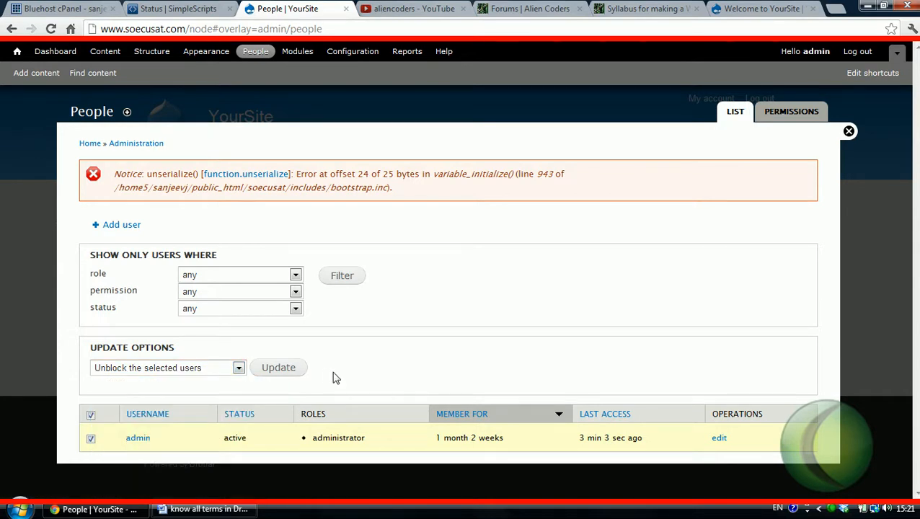
{"action": "left_click", "coordinate": [238, 370]}
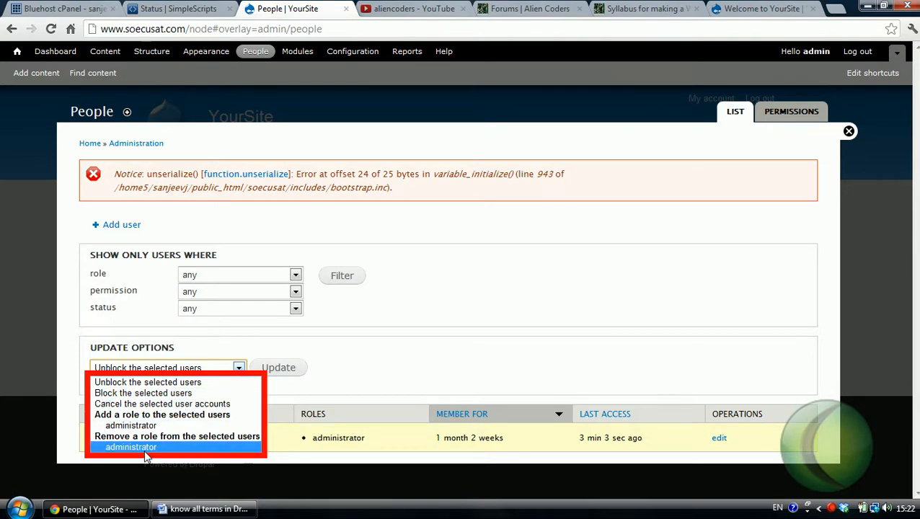
{"action": "left_click", "coordinate": [347, 378]}
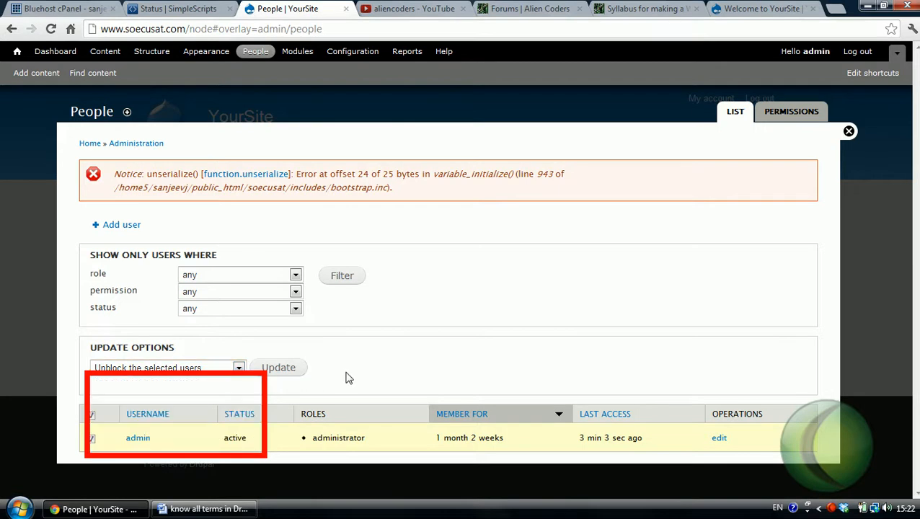
- Filter the user list by the administrator role
{"action": "left_click", "coordinate": [296, 277]}
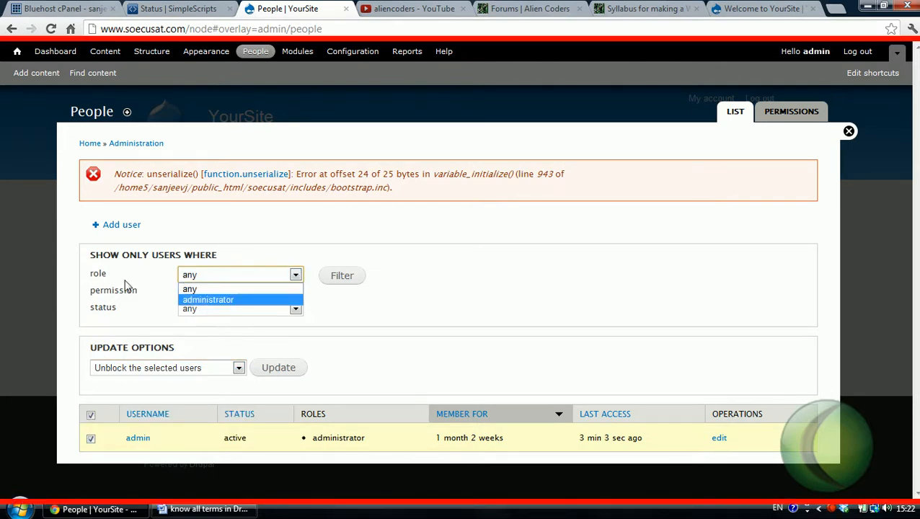
{"action": "left_click", "coordinate": [200, 301]}
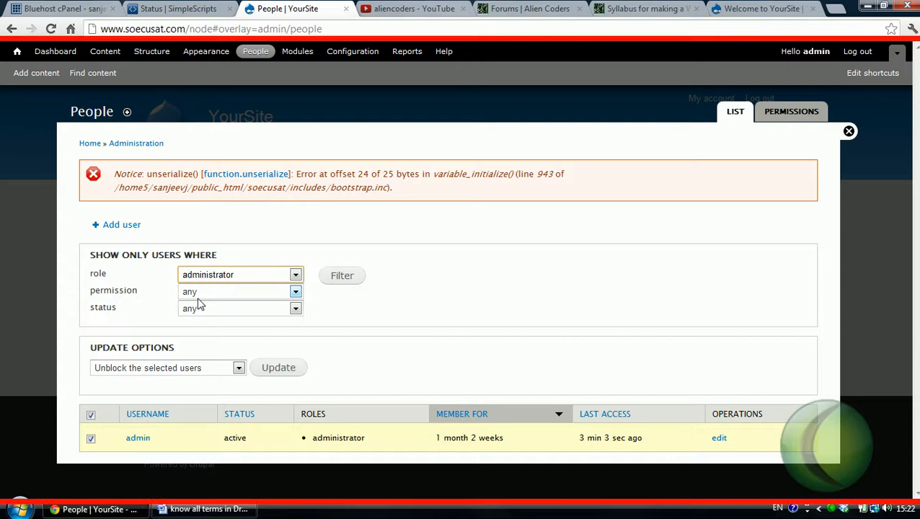
{"action": "left_click", "coordinate": [351, 279]}
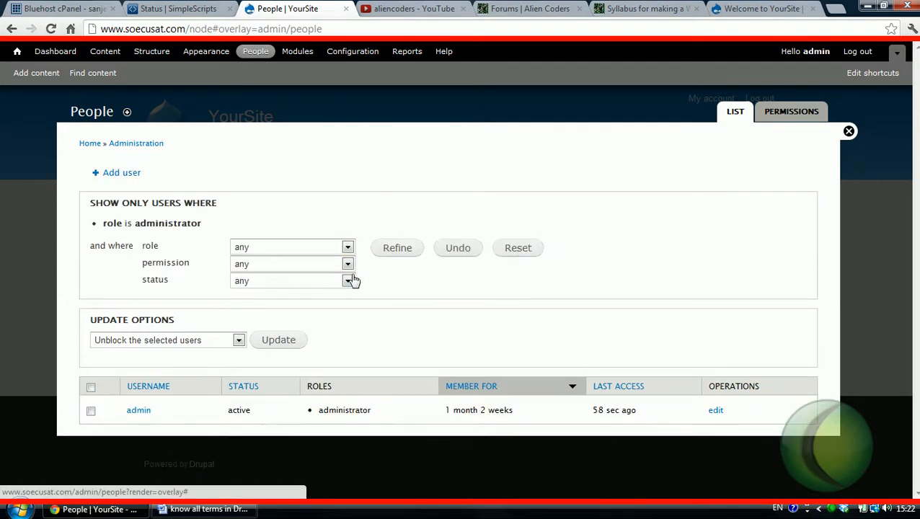
- On Permissions, tick Authenticated User for the site-wide contact form and personal contact forms
{"action": "left_click", "coordinate": [783, 119]}
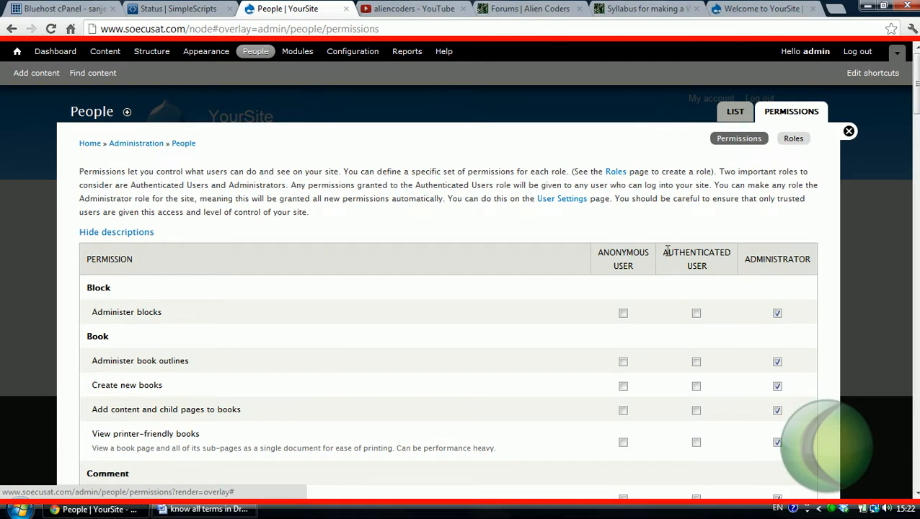
{"action": "left_click_drag", "start_coordinate": [918, 106], "coordinate": [891, 129]}
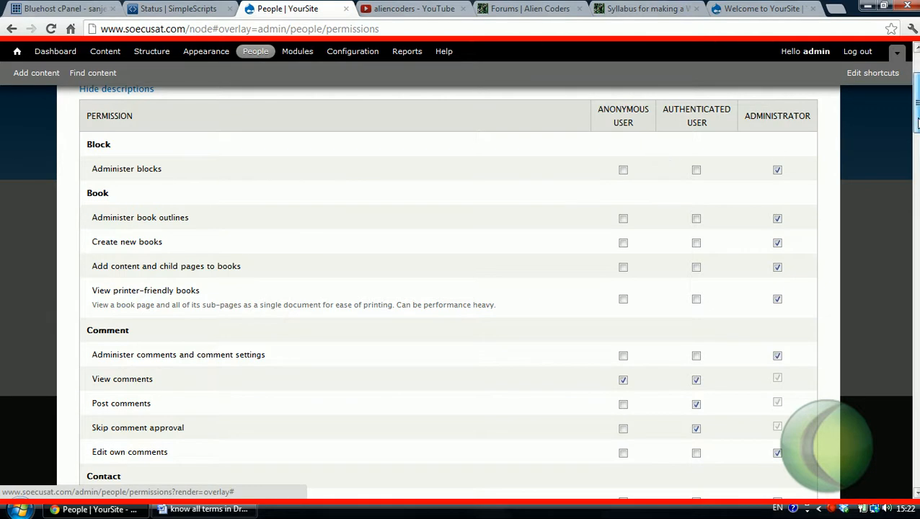
{"action": "scroll", "coordinate": [917, 122], "scroll_direction": "down", "scroll_amount": 4}
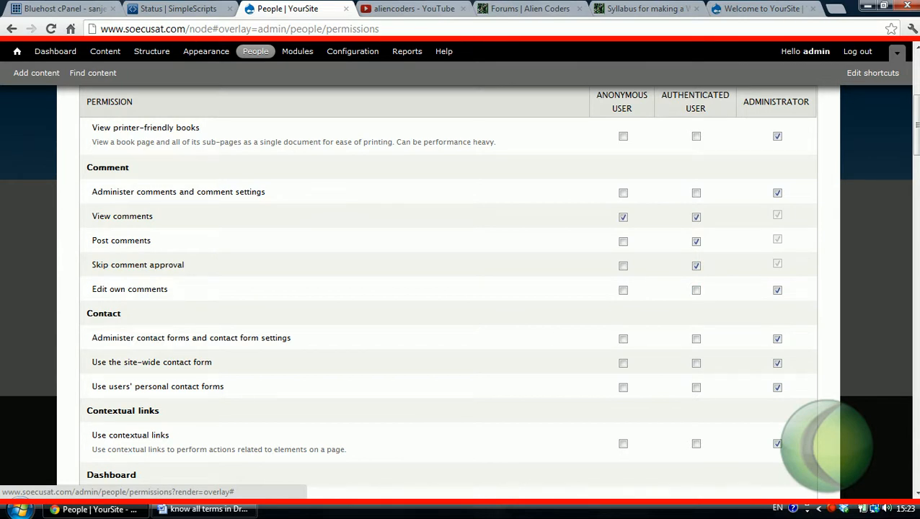
{"action": "left_click_drag", "start_coordinate": [917, 149], "coordinate": [917, 171]}
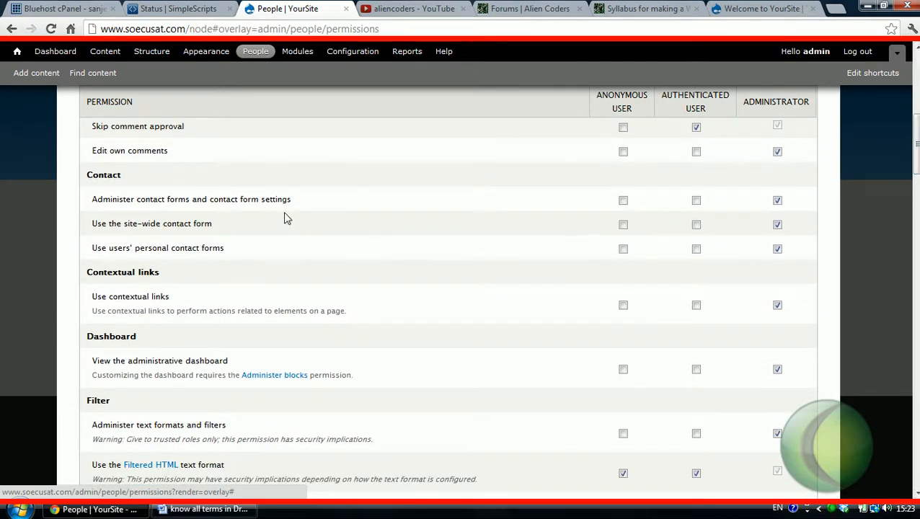
{"action": "left_click", "coordinate": [697, 226]}
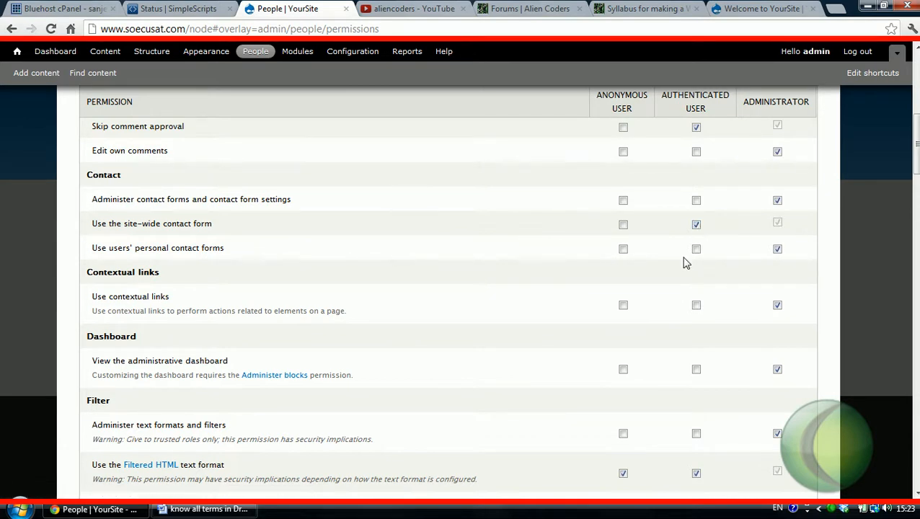
{"action": "left_click", "coordinate": [696, 249]}
{"action": "left_click_drag", "start_coordinate": [915, 163], "coordinate": [915, 212]}
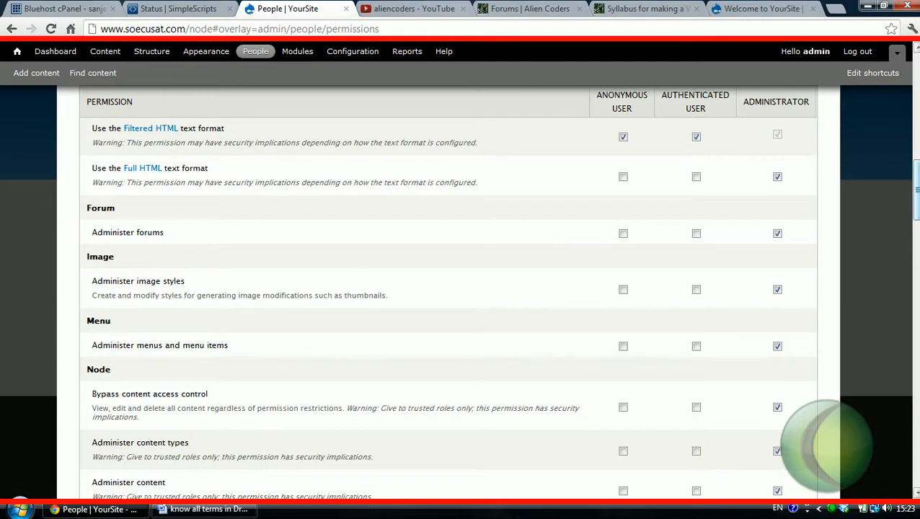
{"action": "left_click_drag", "start_coordinate": [917, 208], "coordinate": [914, 279]}
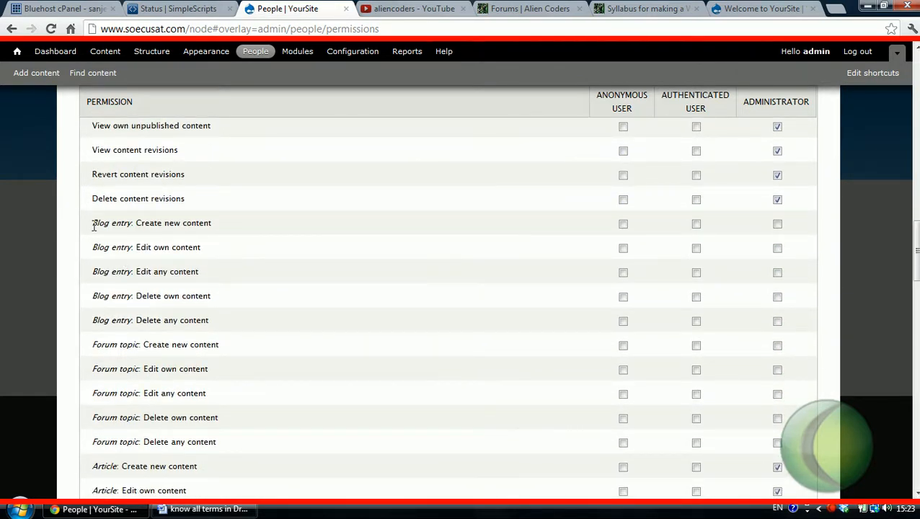
- Let authenticated users create and edit own blog entries, and administrators delete own blog entries
{"action": "left_click", "coordinate": [696, 224]}
{"action": "left_click", "coordinate": [697, 249]}
{"action": "left_click", "coordinate": [777, 297]}
- Give authenticated users forum topic create/edit-own and administrators edit/delete-any rights, then save permissions
{"action": "left_click", "coordinate": [696, 346]}
{"action": "left_click", "coordinate": [697, 371]}
{"action": "left_click", "coordinate": [778, 395]}
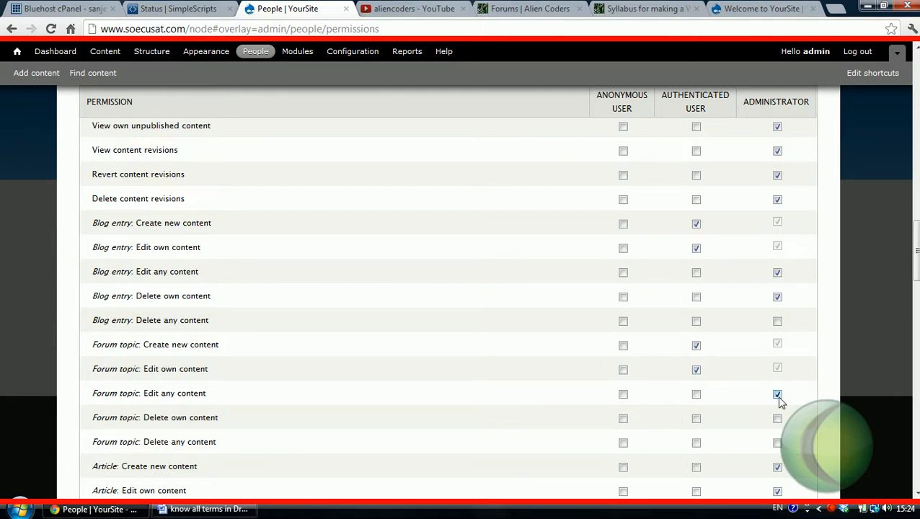
{"action": "left_click", "coordinate": [777, 447]}
{"action": "left_click_drag", "start_coordinate": [915, 251], "coordinate": [916, 482]}
{"action": "left_click", "coordinate": [140, 443]}
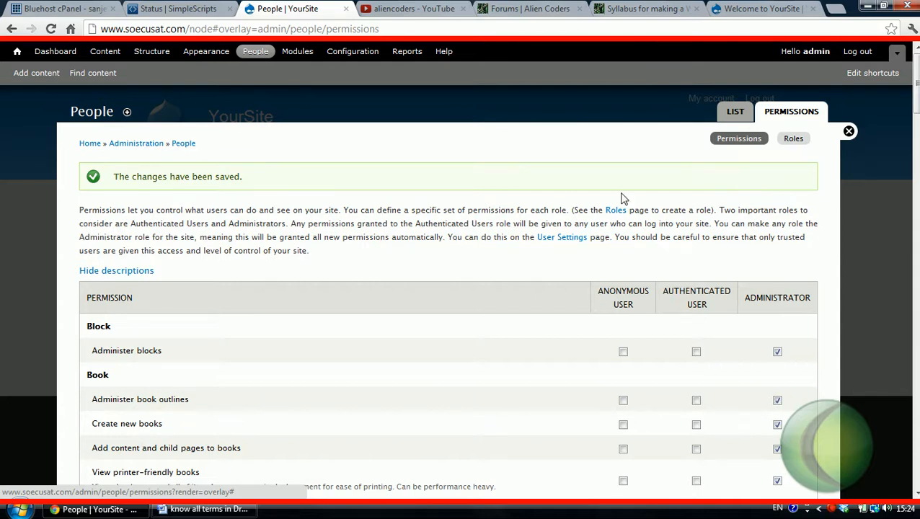
- View the Roles page and its new role name field, then show the Modules list
{"action": "left_click", "coordinate": [793, 139]}
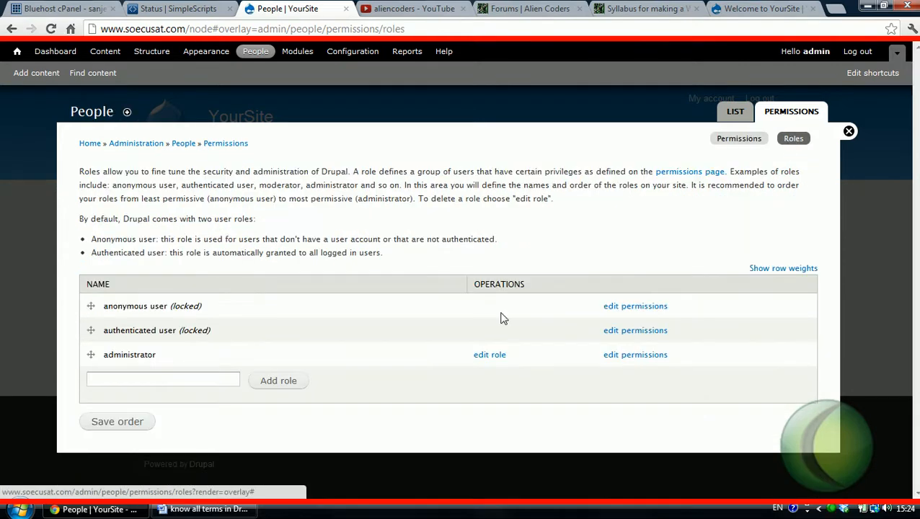
{"action": "left_click", "coordinate": [201, 384]}
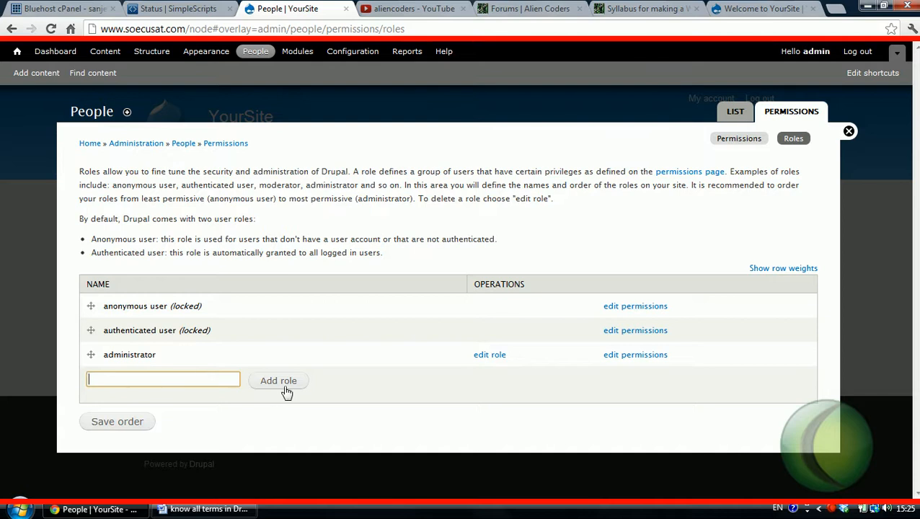
{"action": "left_click", "coordinate": [289, 53]}
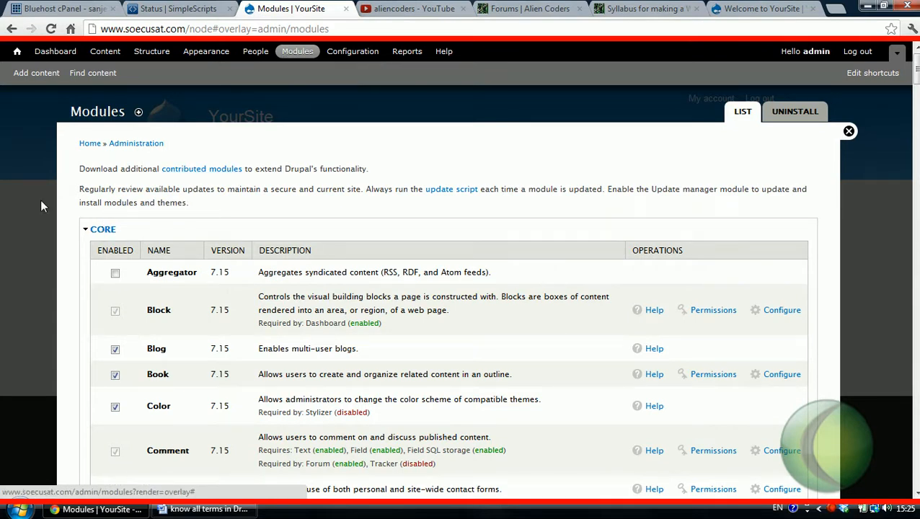
- Collapse CORE, CHAOS TOOL SUITE, CHARTING and CHARTS to reveal modules like Date, Devel and Quiz
{"action": "left_click", "coordinate": [101, 230]}
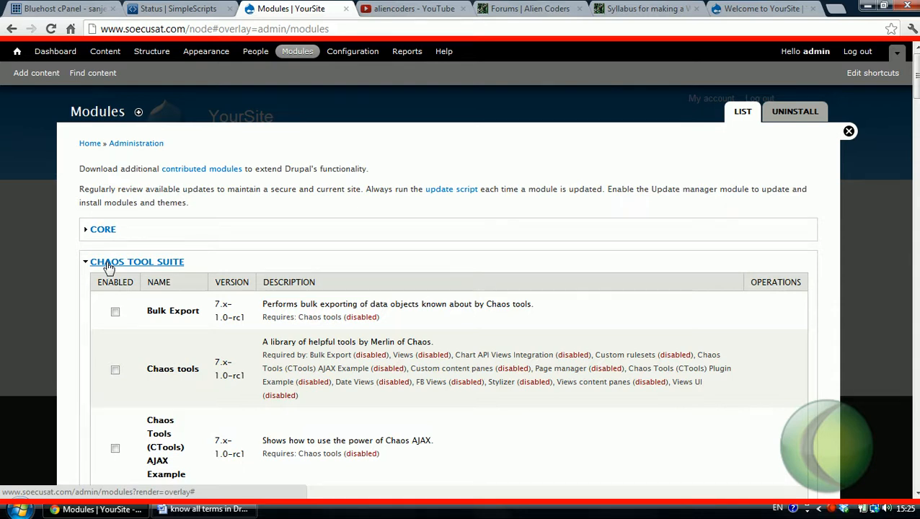
{"action": "left_click", "coordinate": [109, 267]}
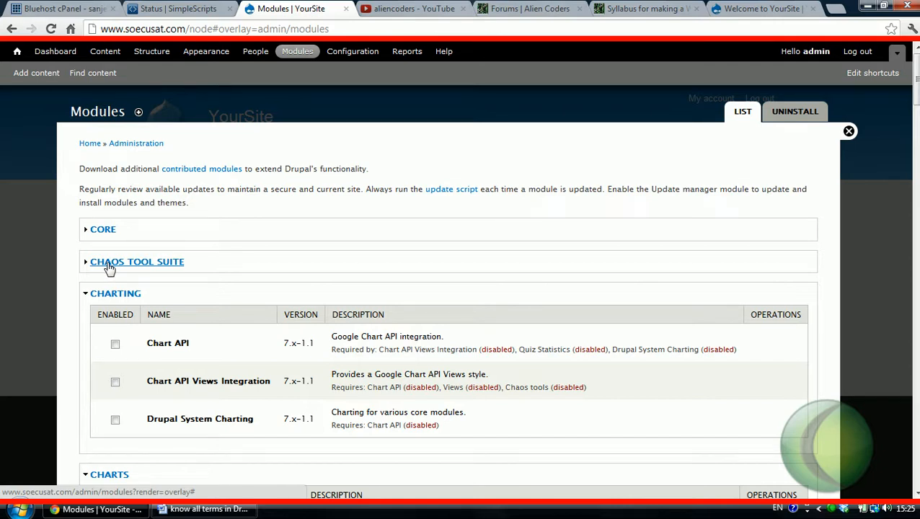
{"action": "left_click", "coordinate": [108, 264]}
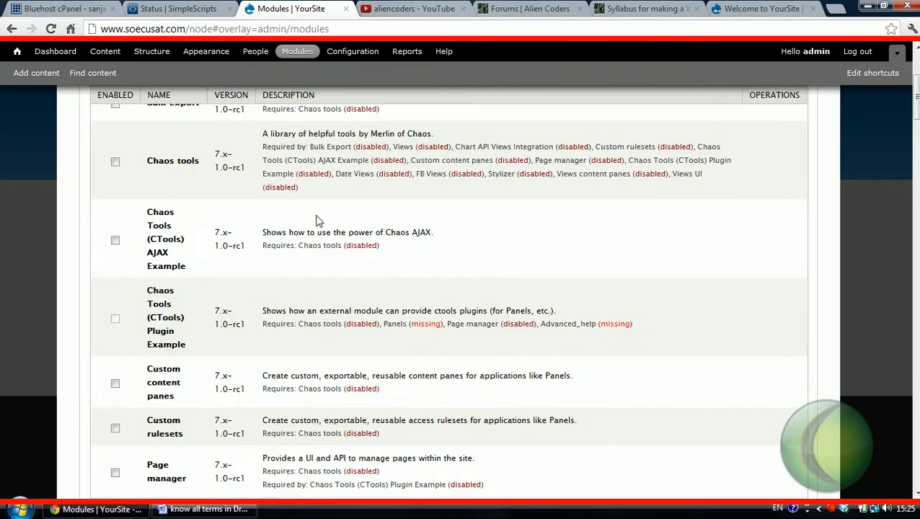
{"action": "left_click_drag", "start_coordinate": [916, 113], "coordinate": [917, 99]}
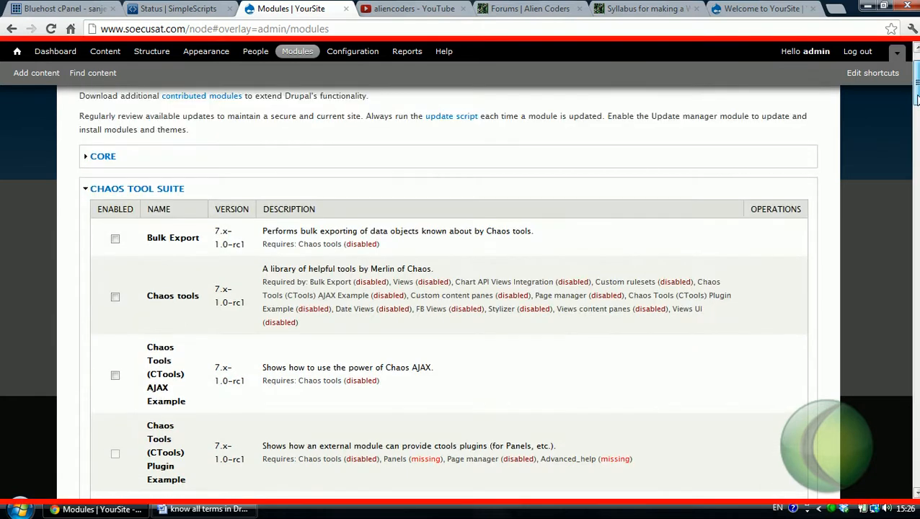
{"action": "left_click", "coordinate": [127, 189]}
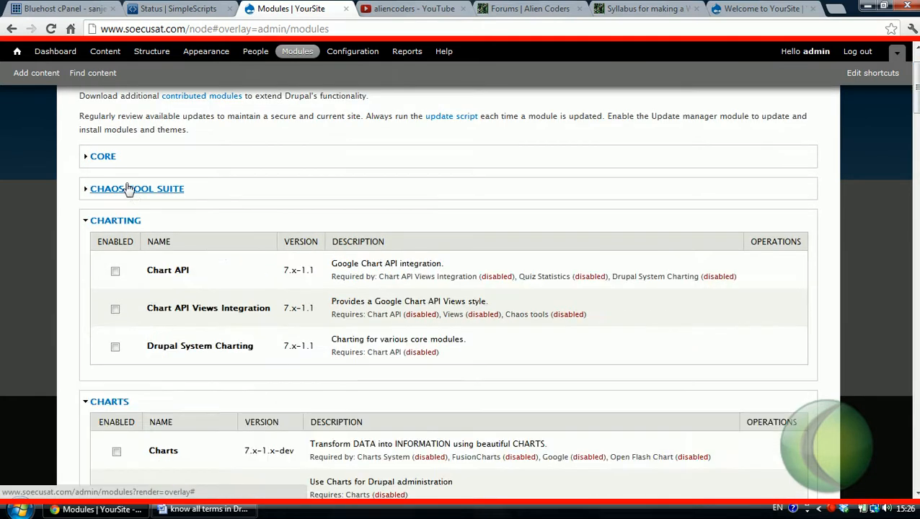
{"action": "left_click", "coordinate": [119, 222]}
{"action": "left_click", "coordinate": [108, 254]}
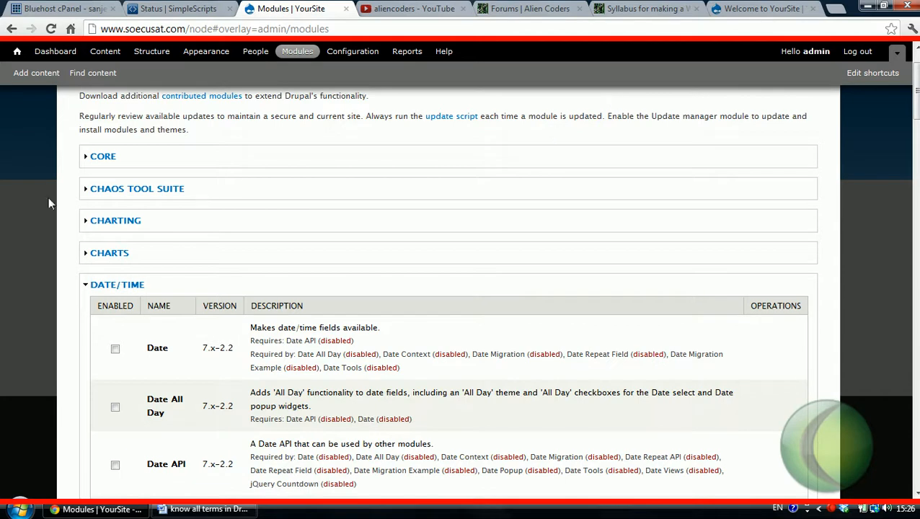
{"action": "mouse_move", "coordinate": [915, 91]}
{"action": "left_mouse_down"}
{"action": "mouse_move", "coordinate": [916, 439]}
{"action": "mouse_move", "coordinate": [916, 80]}
{"action": "left_mouse_up"}
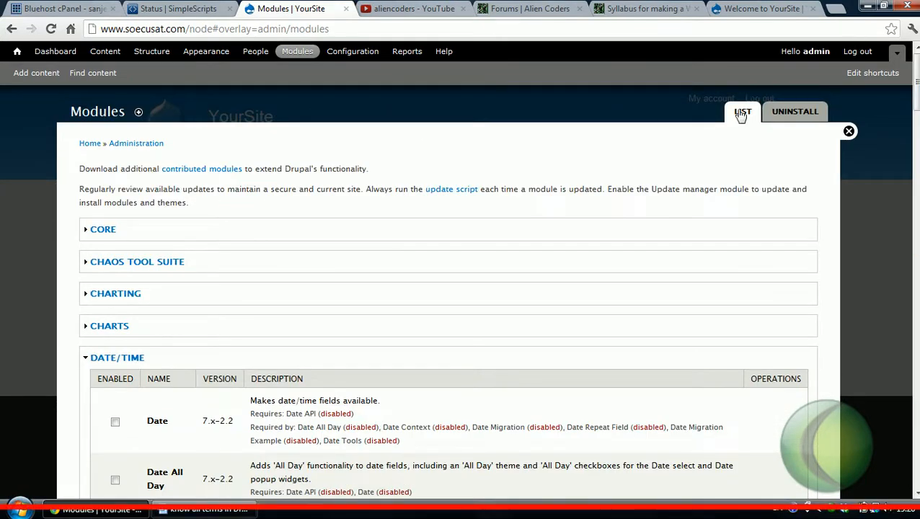
{"action": "left_click", "coordinate": [783, 117]}
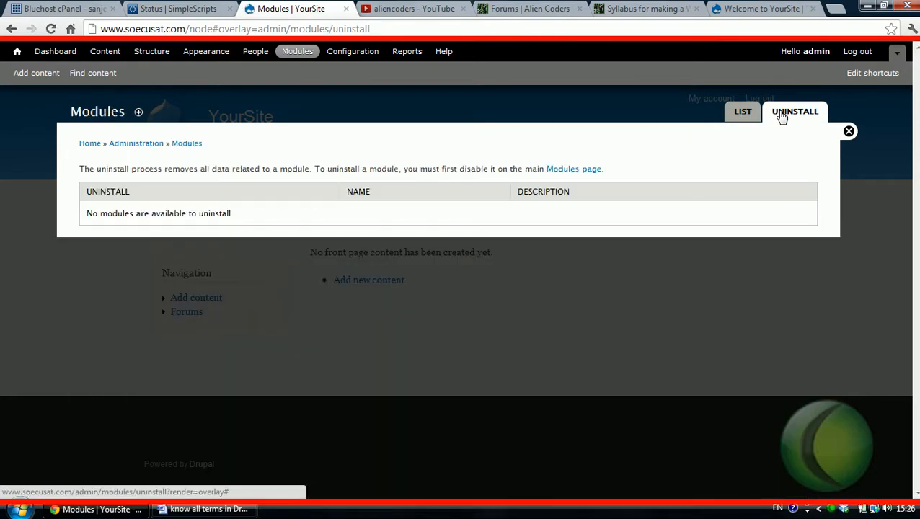
{"action": "left_click", "coordinate": [742, 116]}
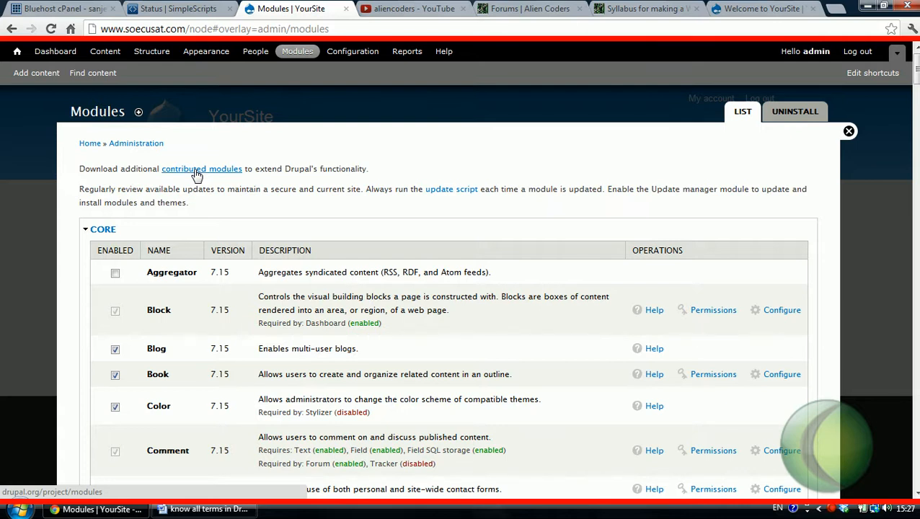
- Open cPanel File Manager at the web root, listing public_html folders such as soecusat
{"action": "left_click", "coordinate": [69, 8]}
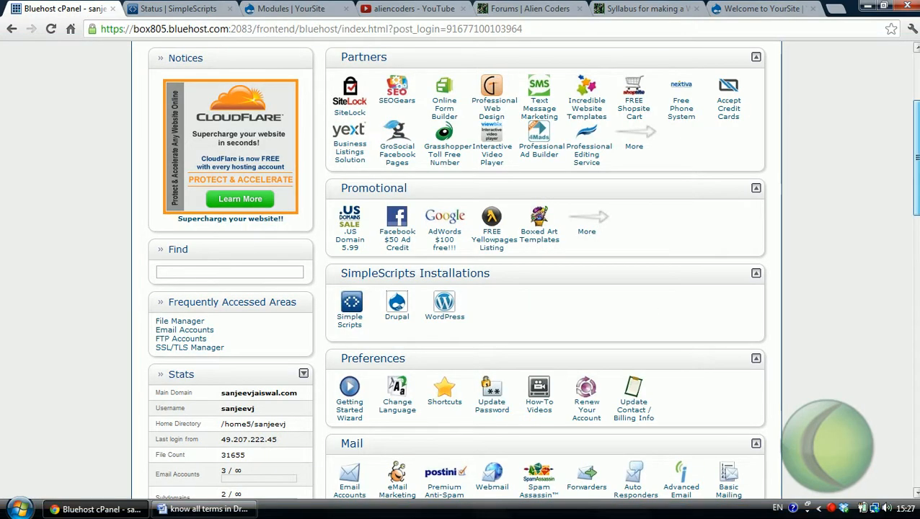
{"action": "scroll", "coordinate": [914, 166], "scroll_direction": "down", "scroll_amount": 1}
{"action": "scroll", "coordinate": [914, 166], "scroll_direction": "down", "scroll_amount": 3}
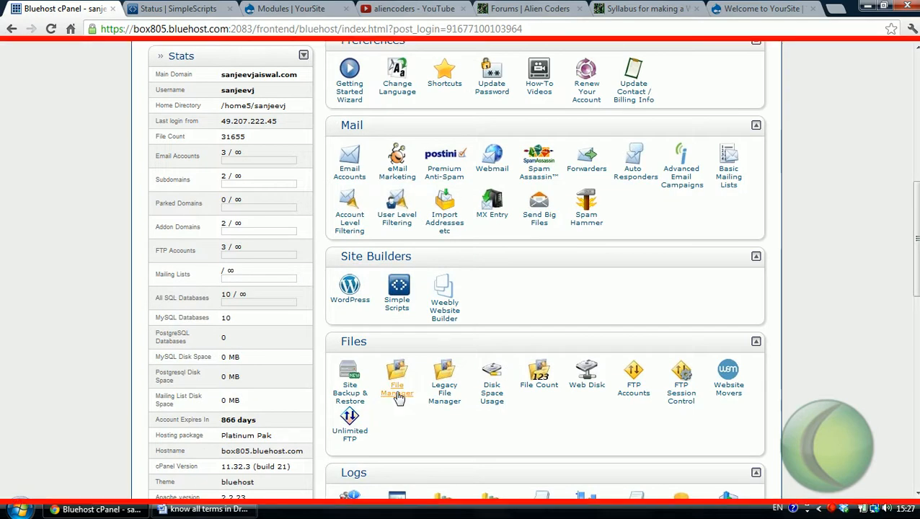
{"action": "left_click", "coordinate": [399, 395]}
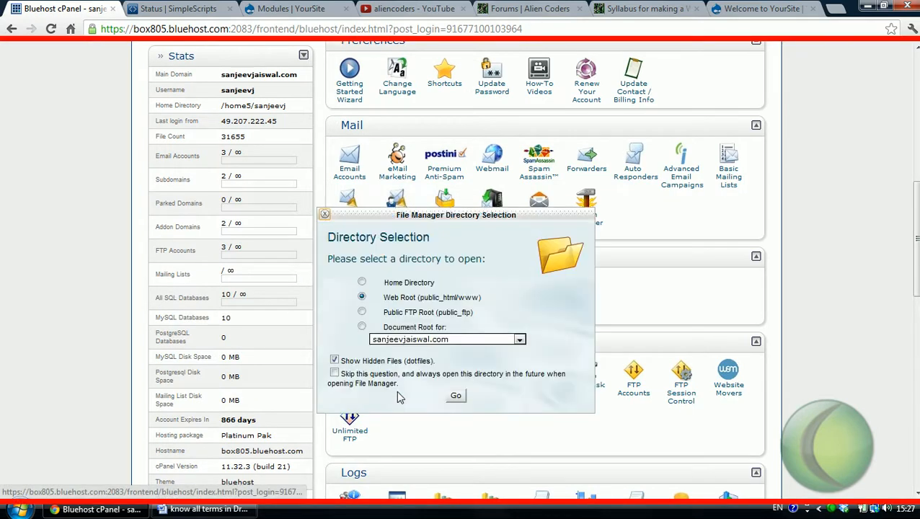
{"action": "left_click", "coordinate": [455, 396]}
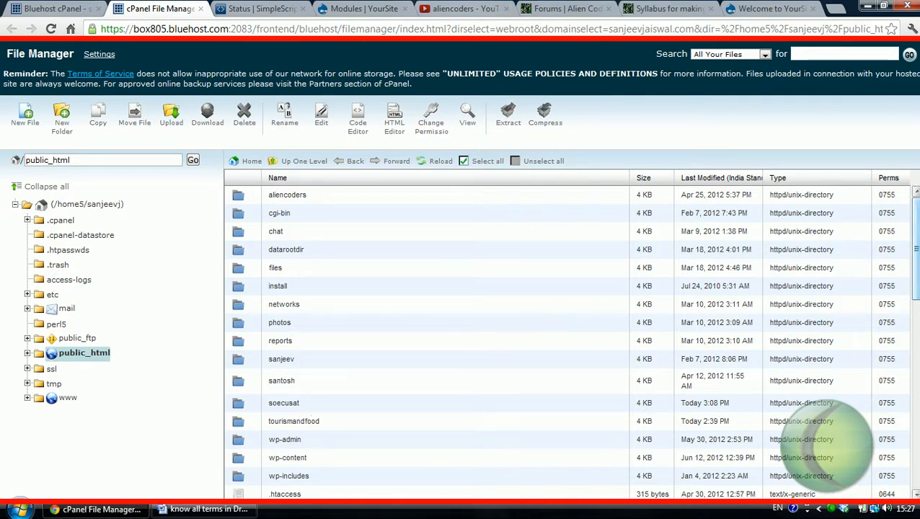
- Browse into soecusat/sites/all/modules and open the Upload files page for that folder
{"action": "double_click", "coordinate": [238, 406]}
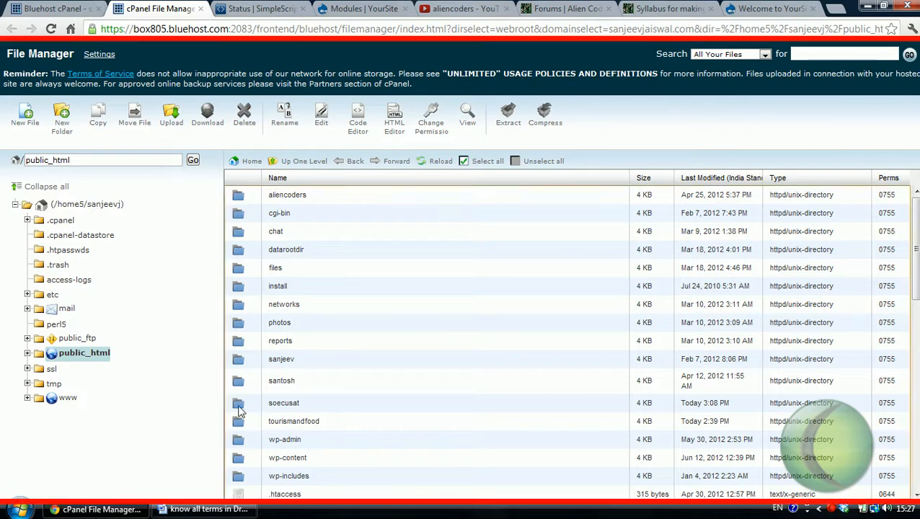
{"action": "left_click", "coordinate": [242, 326]}
{"action": "double_click", "coordinate": [241, 326]}
{"action": "left_click", "coordinate": [240, 201]}
{"action": "double_click", "coordinate": [240, 204]}
{"action": "left_click", "coordinate": [241, 226]}
{"action": "double_click", "coordinate": [241, 223]}
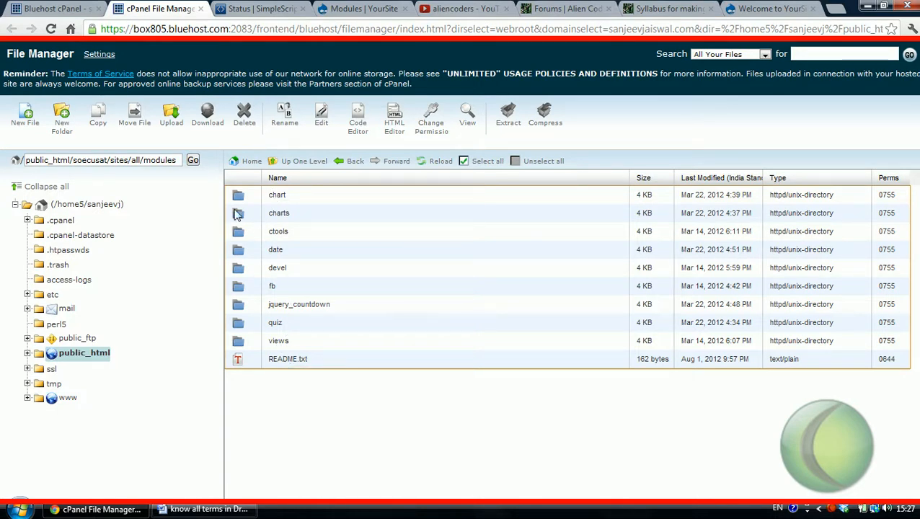
{"action": "left_click", "coordinate": [172, 119]}
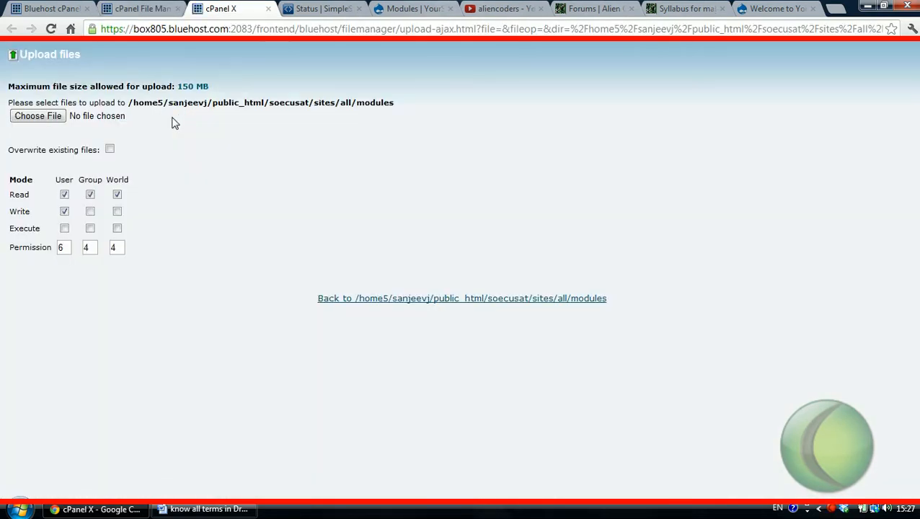
- Cancel the file picker, close the upload page, select the views folder, and return to Drupal's Modules page
{"action": "left_click", "coordinate": [36, 117]}
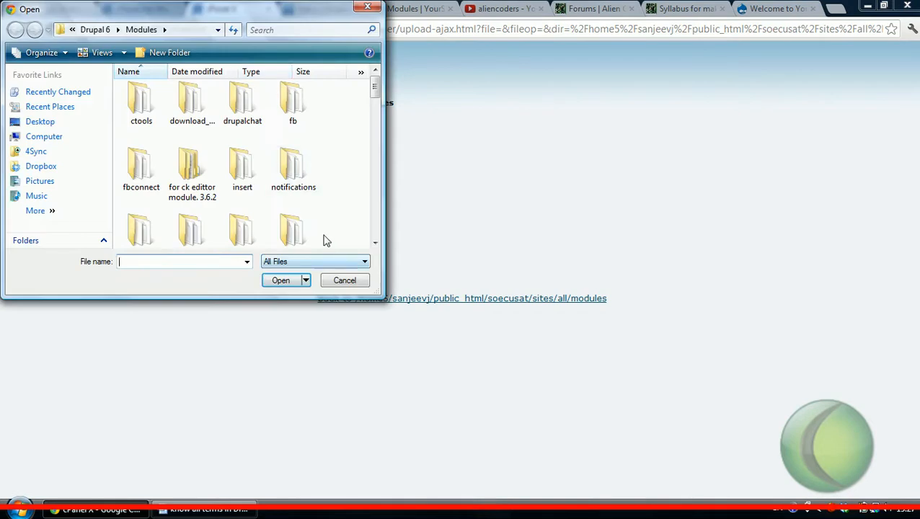
{"action": "left_click", "coordinate": [344, 282]}
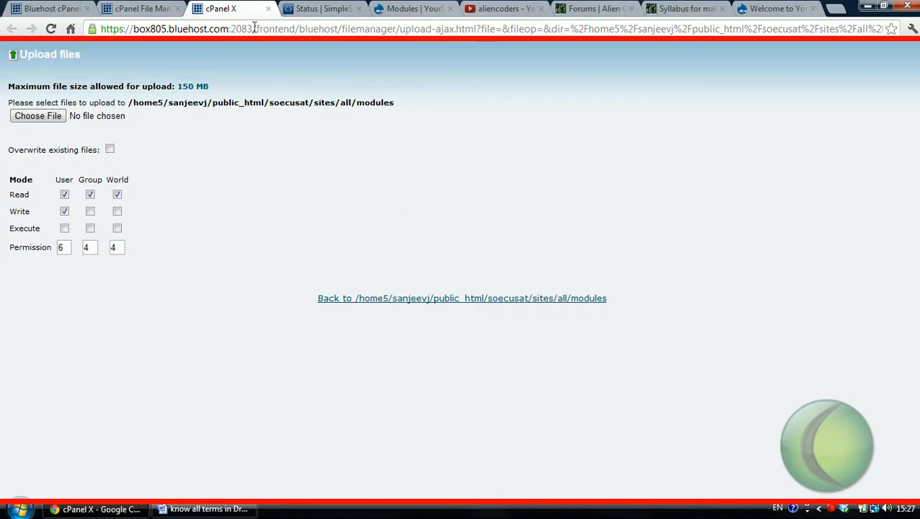
{"action": "left_click", "coordinate": [269, 8]}
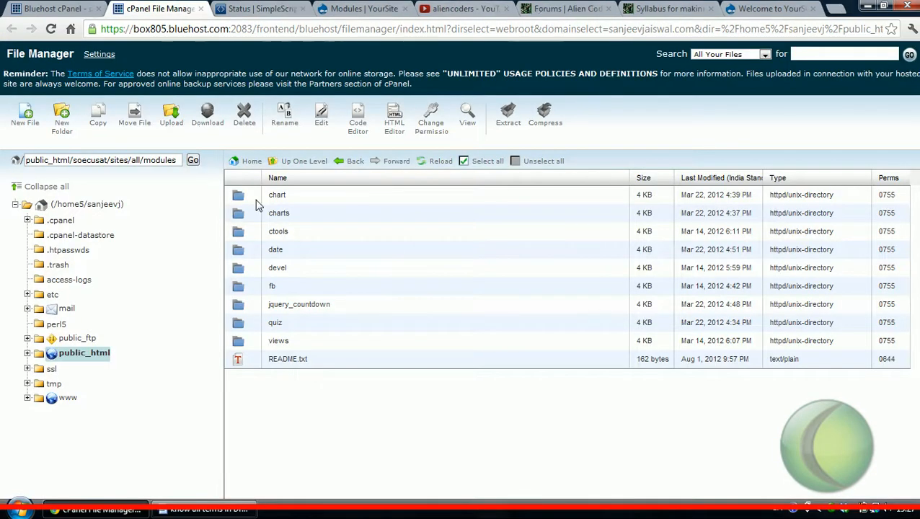
{"action": "left_click", "coordinate": [240, 343]}
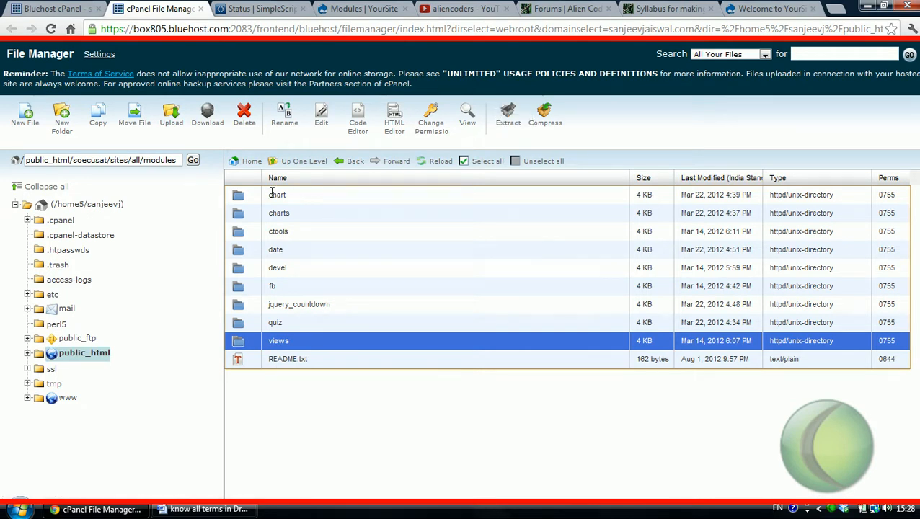
{"action": "left_click", "coordinate": [350, 9]}
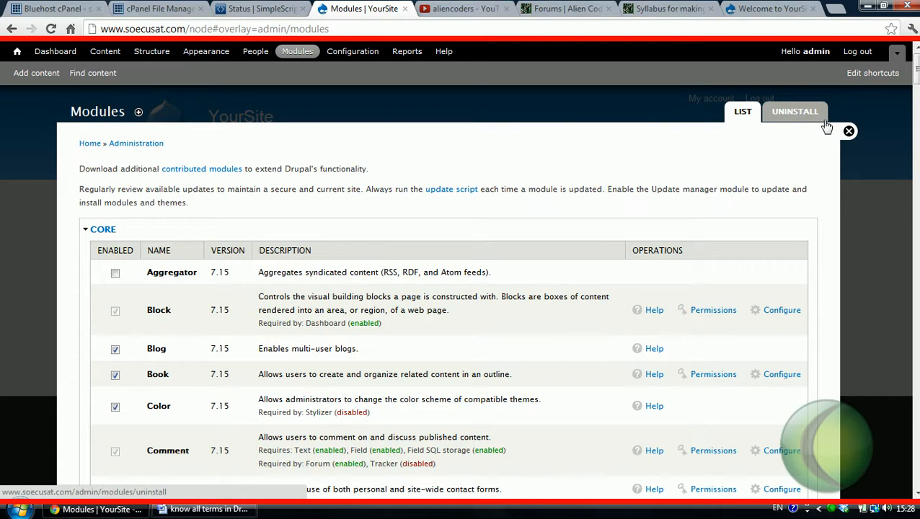
- Open Drupal's Configuration overview and launch Site information in a new tab
{"action": "left_click", "coordinate": [352, 57]}
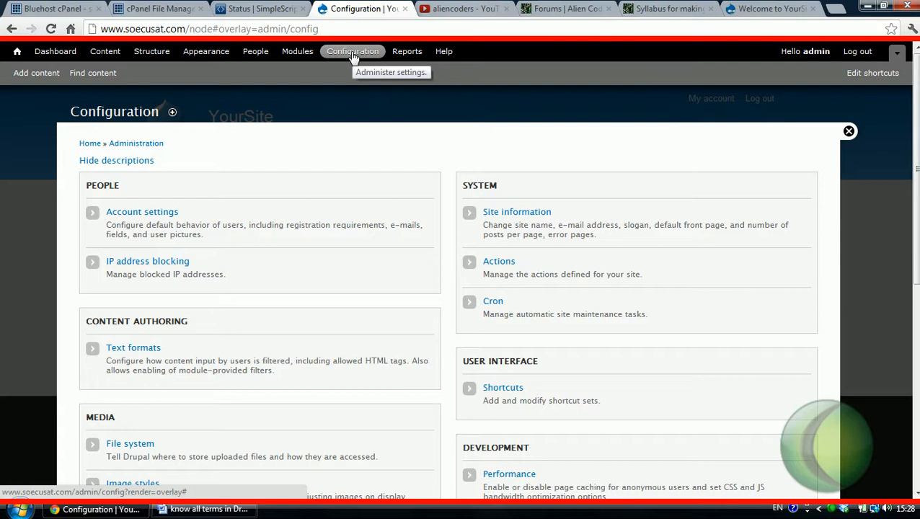
{"action": "left_click", "coordinate": [354, 57]}
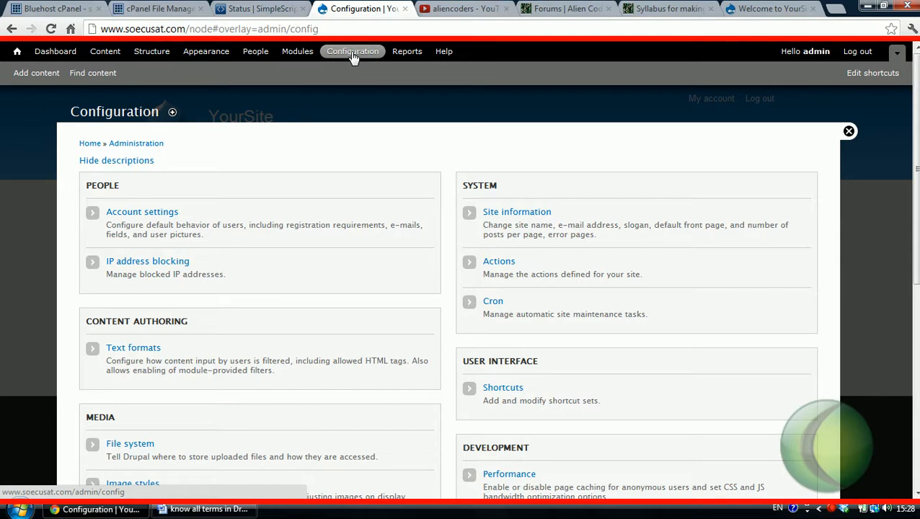
{"action": "scroll", "coordinate": [353, 58], "scroll_direction": "down", "scroll_amount": 1}
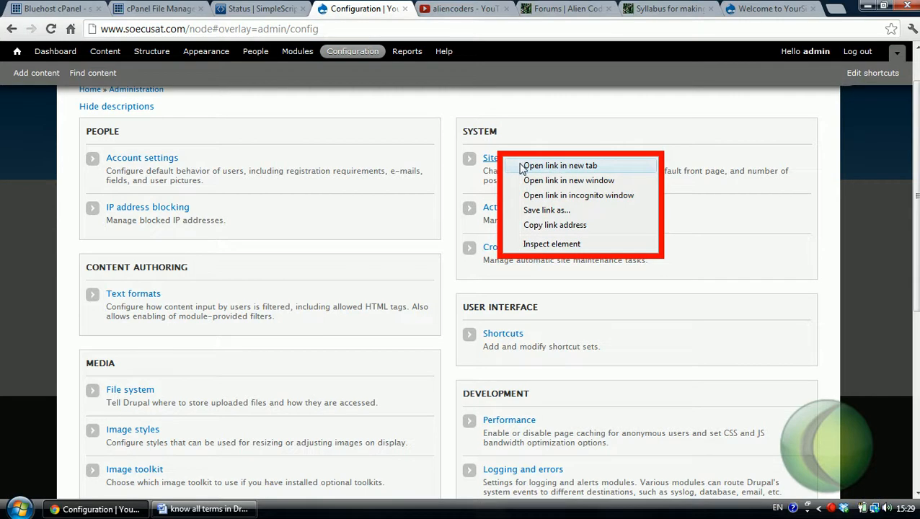
{"action": "left_click", "coordinate": [559, 166]}
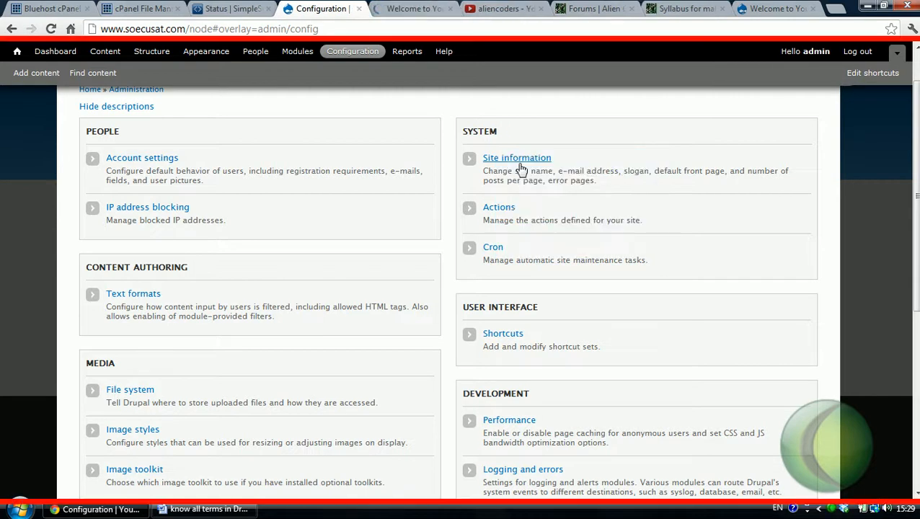
- Replace the site name YourSite with 'SOE CUSAT'
{"action": "left_click", "coordinate": [412, 8]}
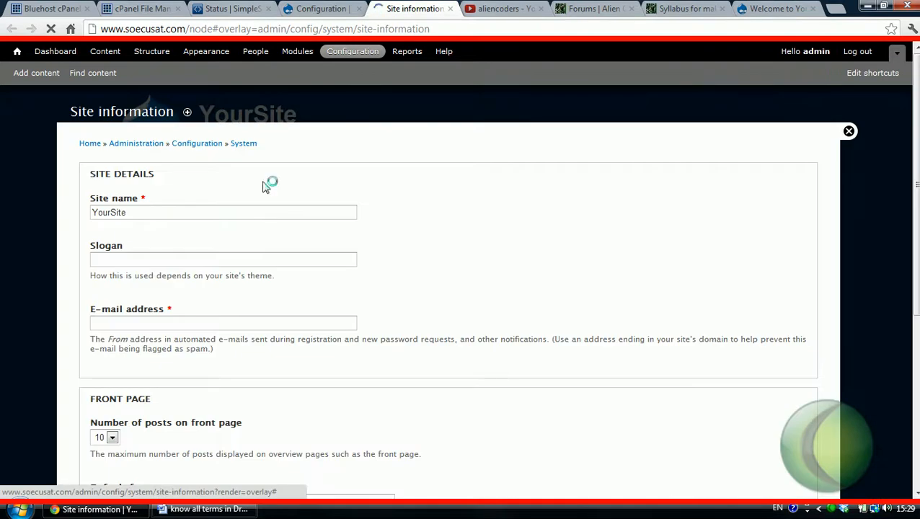
{"action": "left_click_drag", "start_coordinate": [130, 212], "coordinate": [54, 220]}
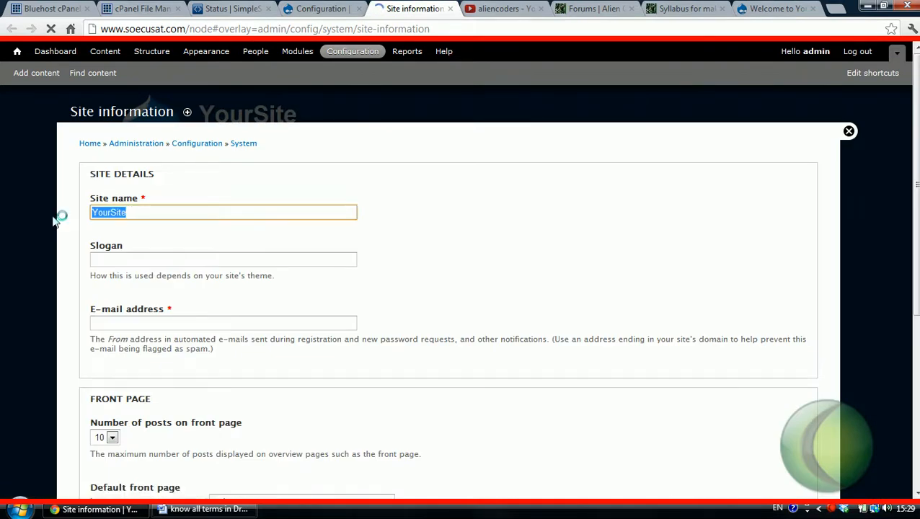
{"action": "type", "text": "S"}
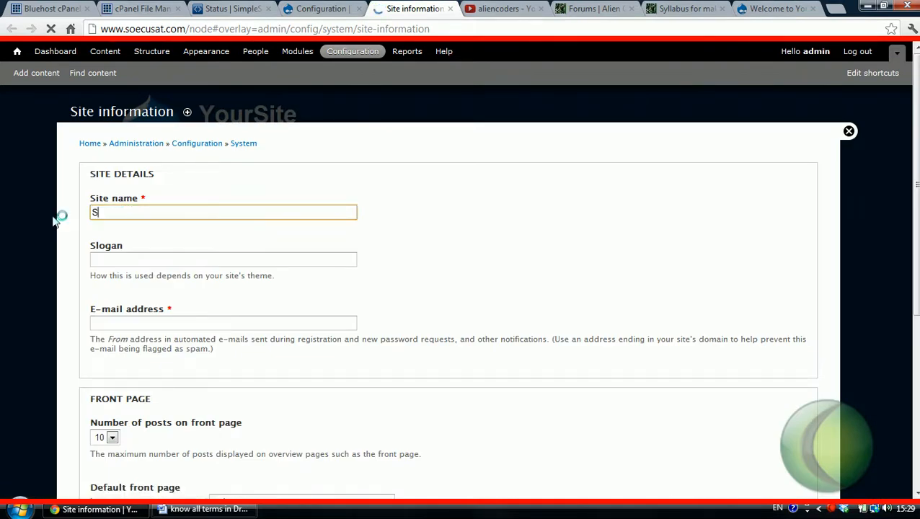
{"action": "type", "text": "Oe"}
{"action": "key", "text": "BackSpace"}
{"action": "key", "text": "BackSpace"}
{"action": "type", "text": "E CUSAT"}
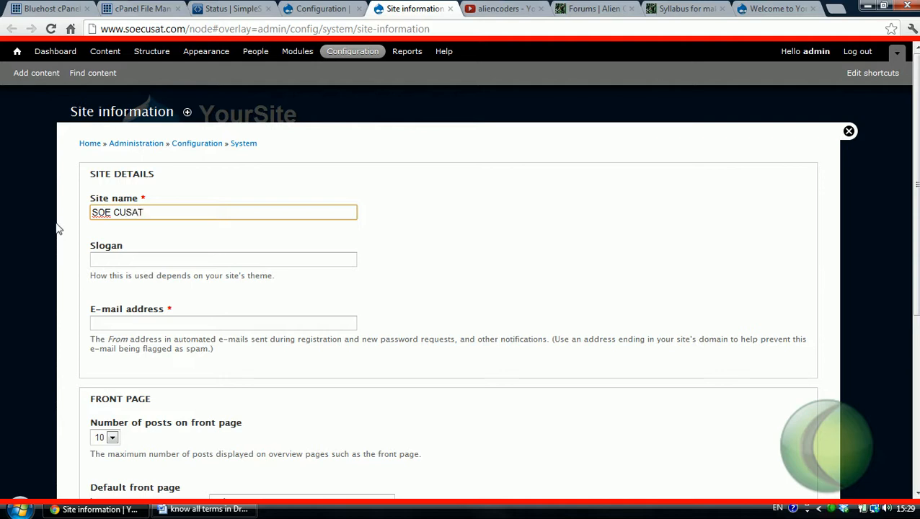
- Enter the slogan 'let it be' and the site e-mail address
{"action": "left_click", "coordinate": [110, 263]}
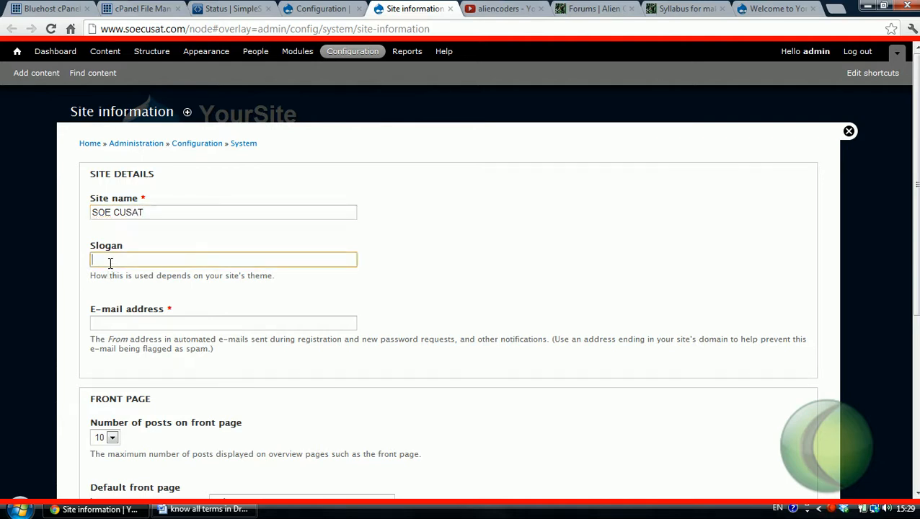
{"action": "type", "text": "let it be"}
{"action": "left_click", "coordinate": [110, 325]}
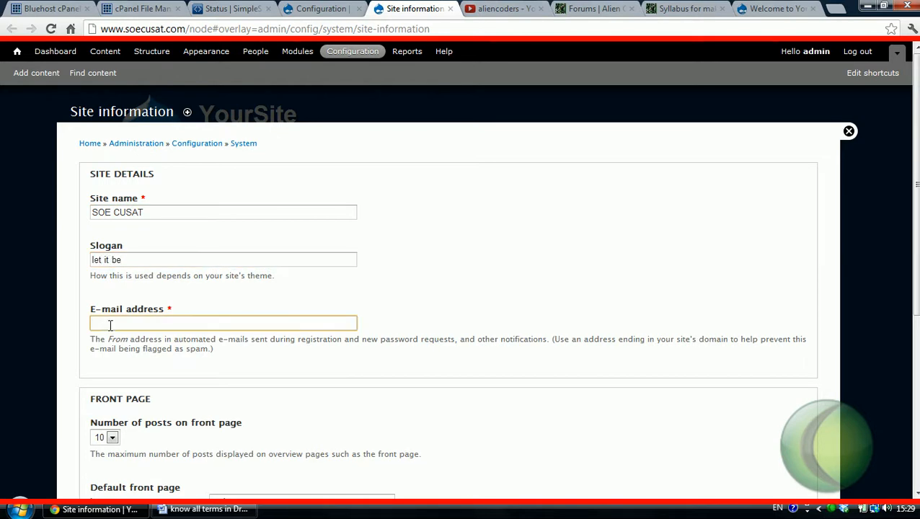
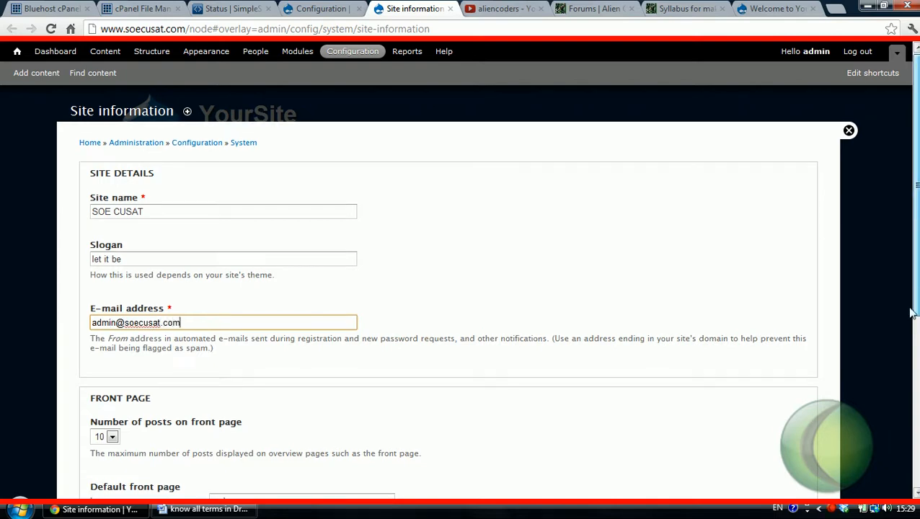
{"action": "left_click_drag", "start_coordinate": [914, 230], "coordinate": [912, 314]}
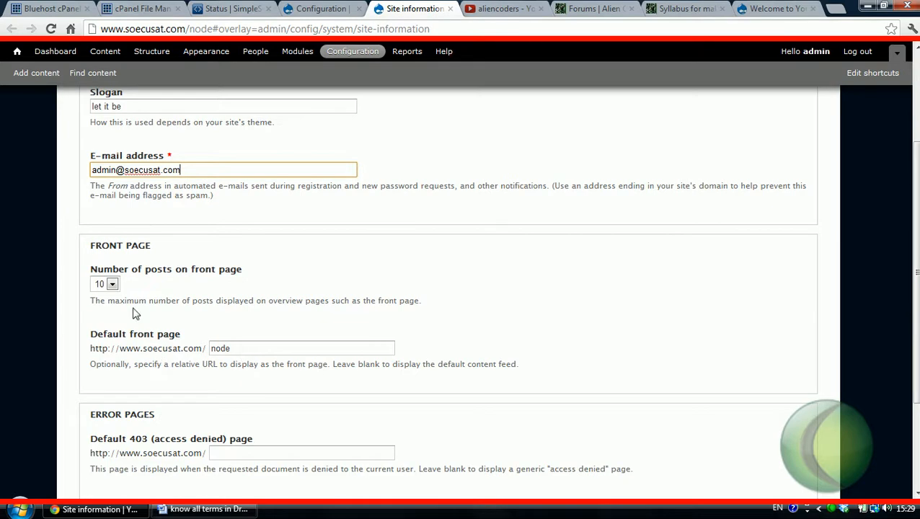
- Set Number of posts on front page from 10 to 5
{"action": "left_click", "coordinate": [112, 285]}
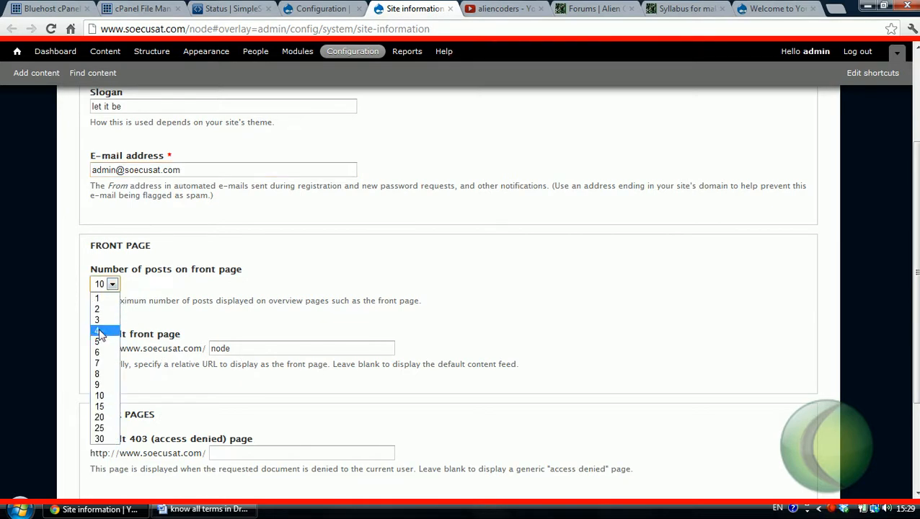
{"action": "left_click", "coordinate": [101, 342]}
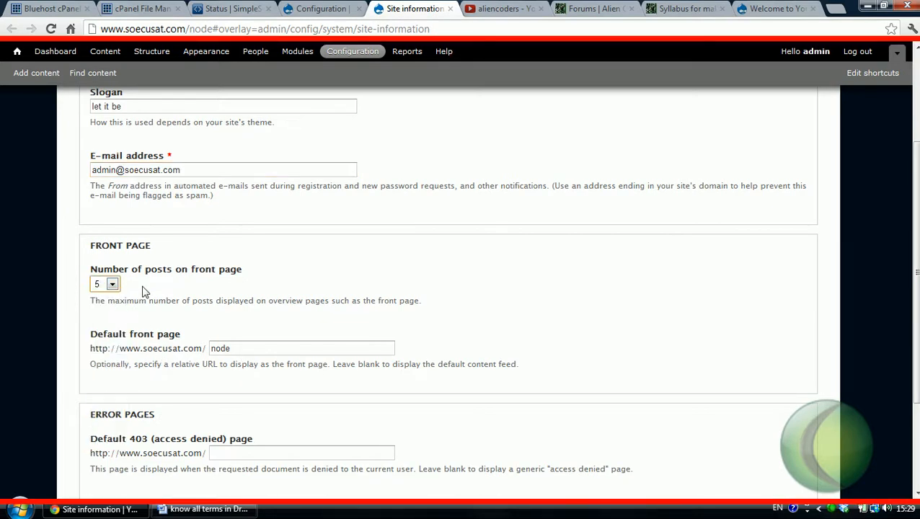
{"action": "left_click", "coordinate": [251, 344]}
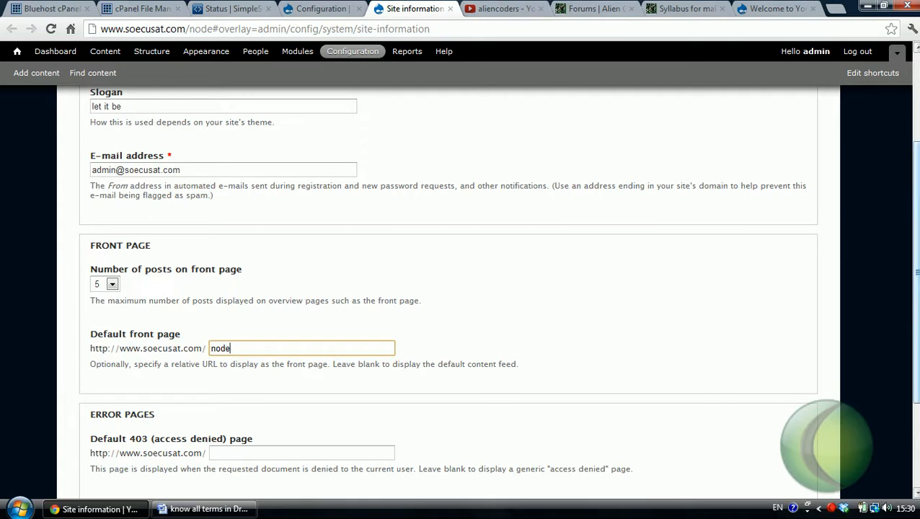
- Enter 403.php as the 403 error page, then go back to the Configuration overview
{"action": "scroll", "coordinate": [601, 365], "scroll_direction": "down", "scroll_amount": 2}
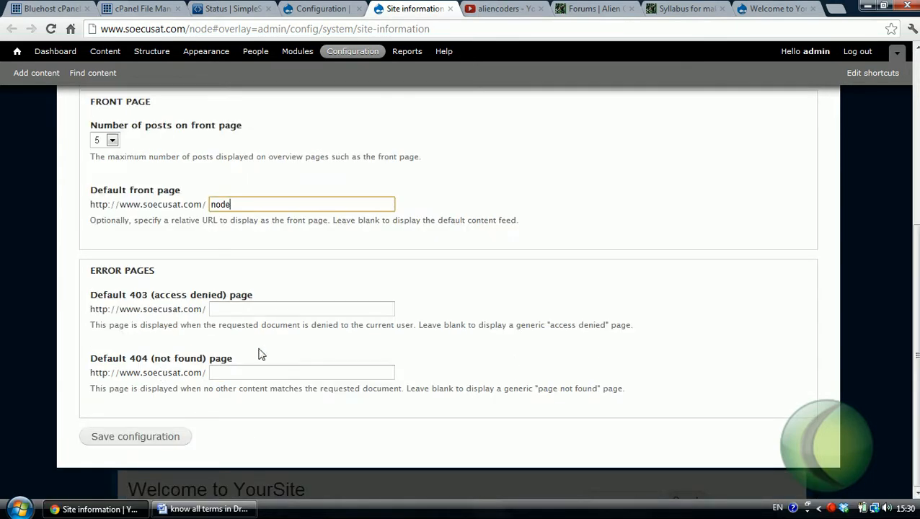
{"action": "left_click", "coordinate": [251, 308]}
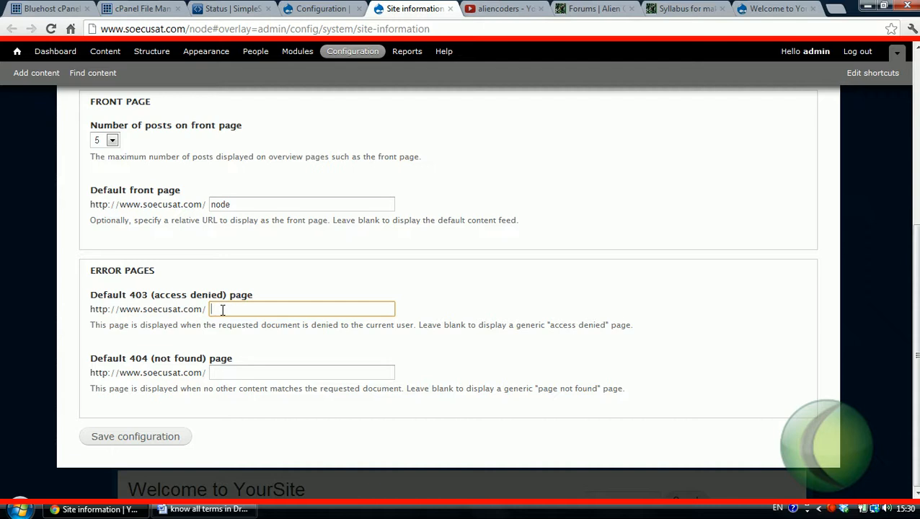
{"action": "type", "text": "403.php"}
{"action": "key", "text": "ctrl+a"}
{"action": "left_click", "coordinate": [209, 310]}
{"action": "left_click", "coordinate": [254, 310]}
{"action": "left_click_drag", "start_coordinate": [263, 311], "coordinate": [199, 312]}
{"action": "left_click_drag", "start_coordinate": [915, 285], "coordinate": [915, 131]}
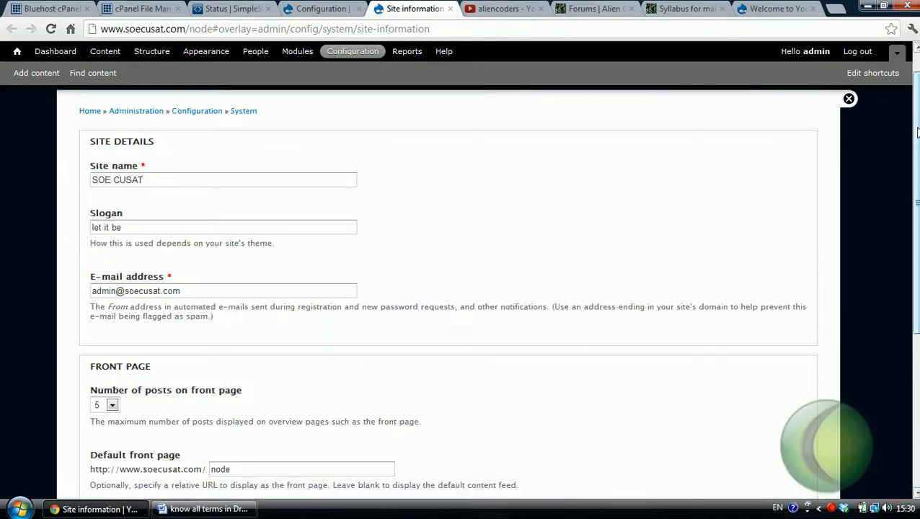
{"action": "left_click", "coordinate": [193, 113]}
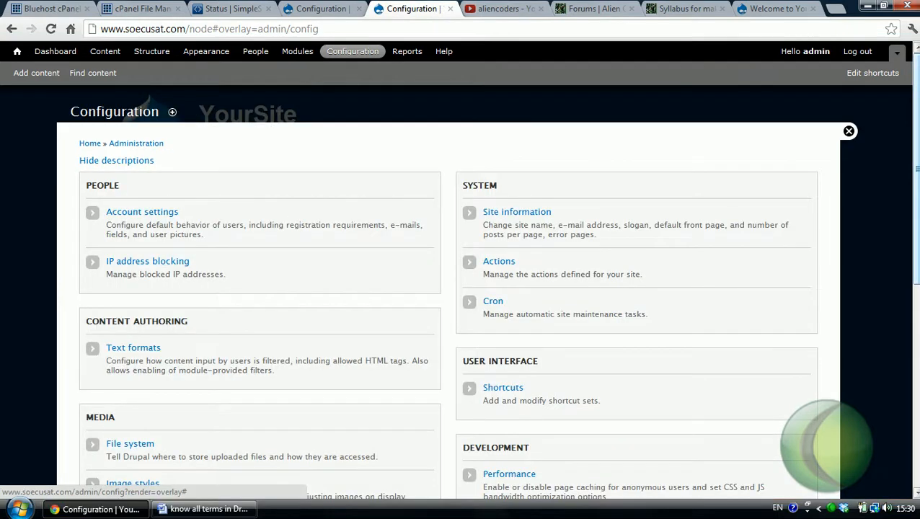
{"action": "scroll", "coordinate": [826, 444], "scroll_direction": "down", "scroll_amount": 3}
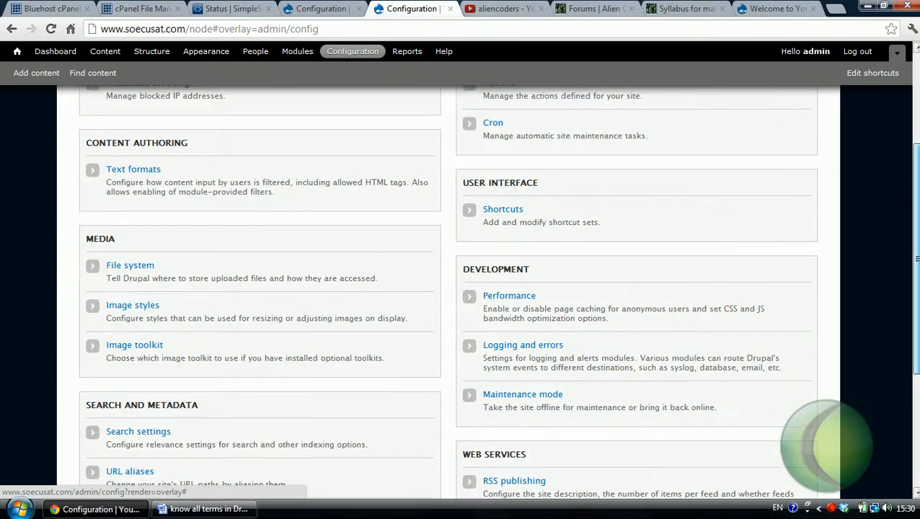
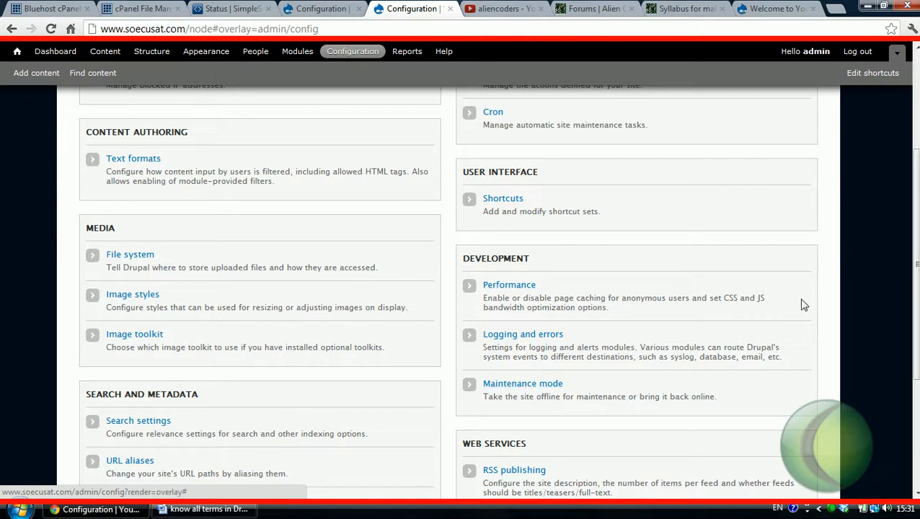
- Glance at the aliencoders YouTube search results, then return to the Drupal Configuration page
{"action": "scroll", "coordinate": [882, 296], "scroll_direction": "down", "scroll_amount": 3}
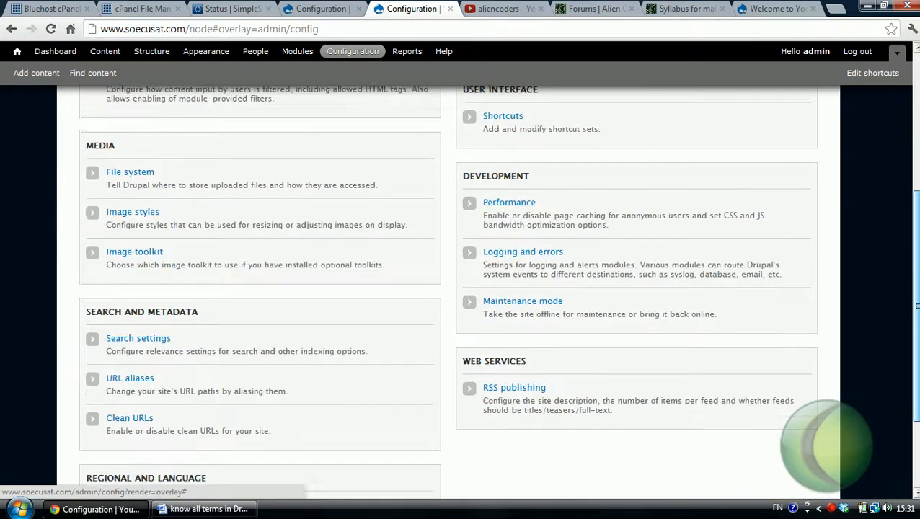
{"action": "scroll", "coordinate": [511, 360], "scroll_direction": "down", "scroll_amount": 2}
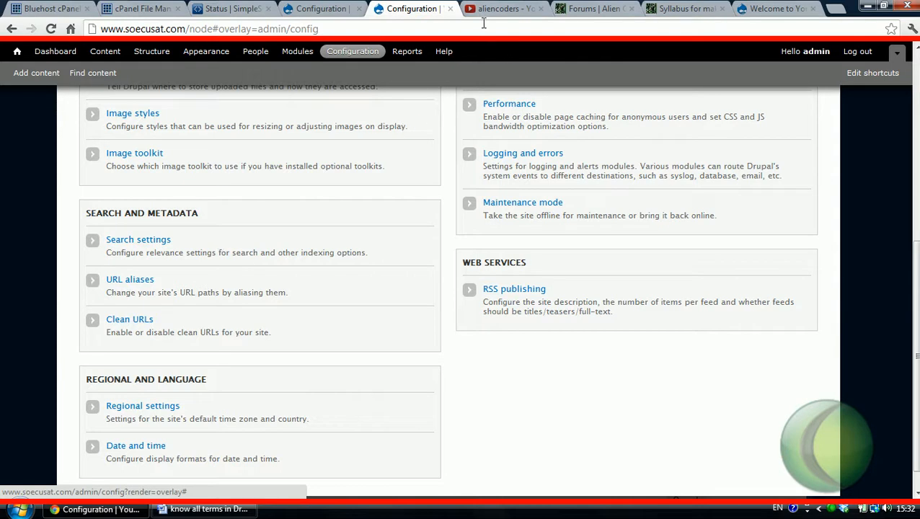
{"action": "left_click", "coordinate": [495, 15]}
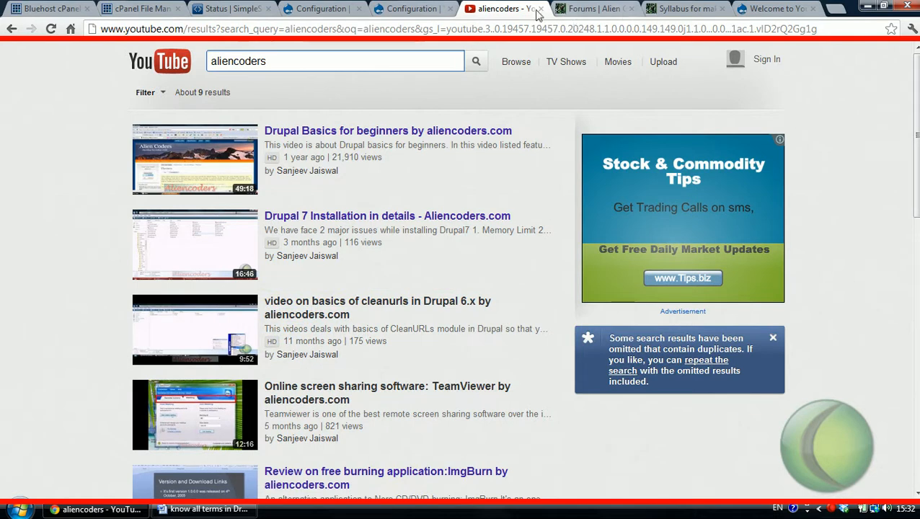
{"action": "left_click", "coordinate": [424, 13]}
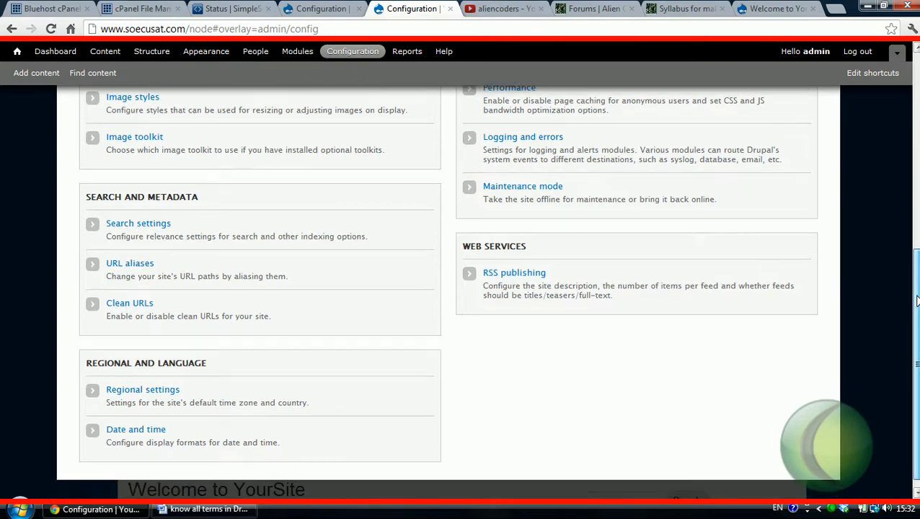
{"action": "mouse_move", "coordinate": [917, 287]}
{"action": "left_mouse_down"}
{"action": "mouse_move", "coordinate": [914, 261]}
{"action": "mouse_move", "coordinate": [914, 287]}
{"action": "left_mouse_up"}
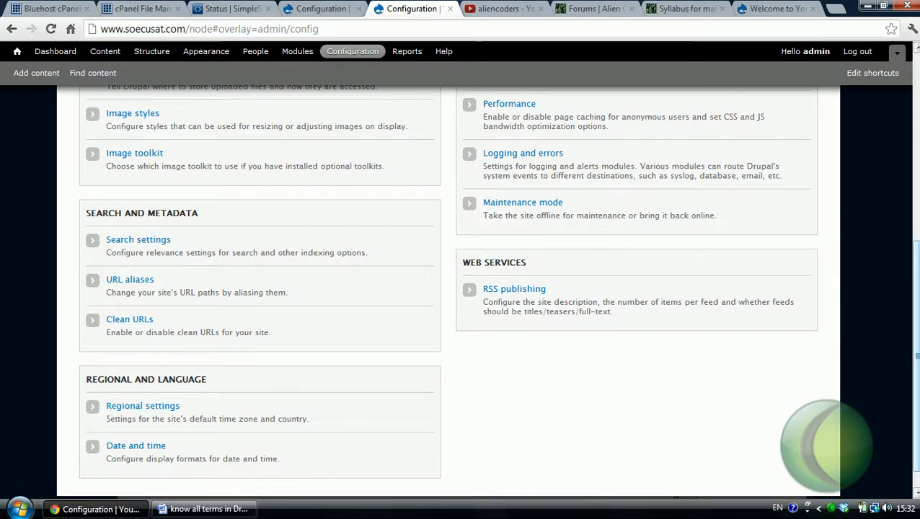
{"action": "scroll", "coordinate": [668, 360], "scroll_direction": "down", "scroll_amount": 1}
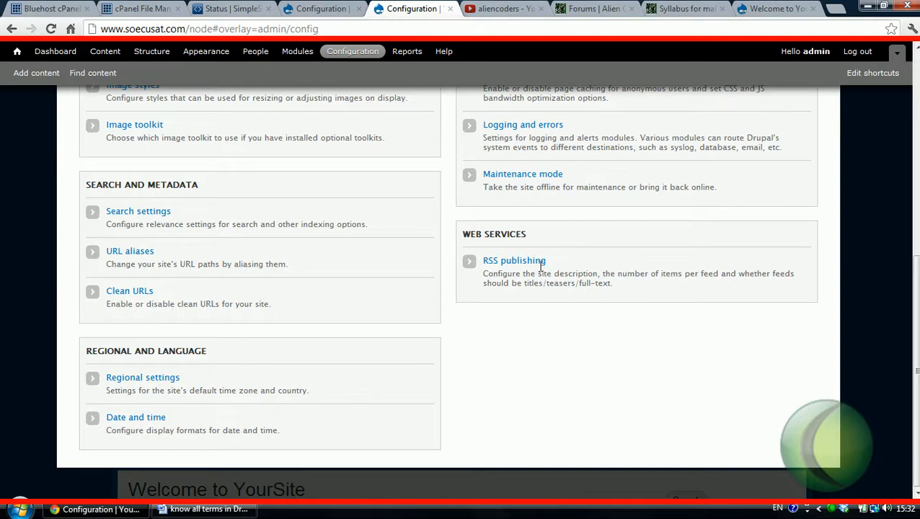
{"action": "left_click_drag", "start_coordinate": [916, 361], "coordinate": [917, 127]}
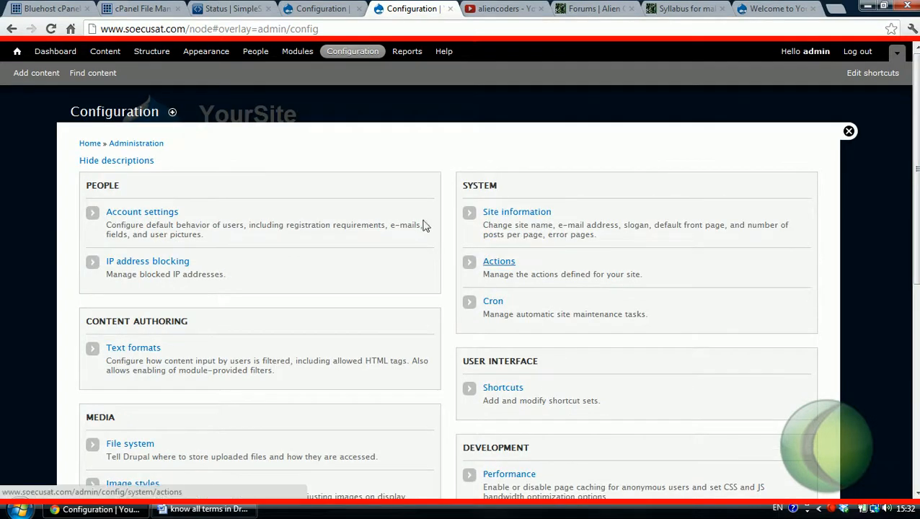
- Go to Reports and open Status report and Recent log messages in new tabs
{"action": "left_click", "coordinate": [408, 52]}
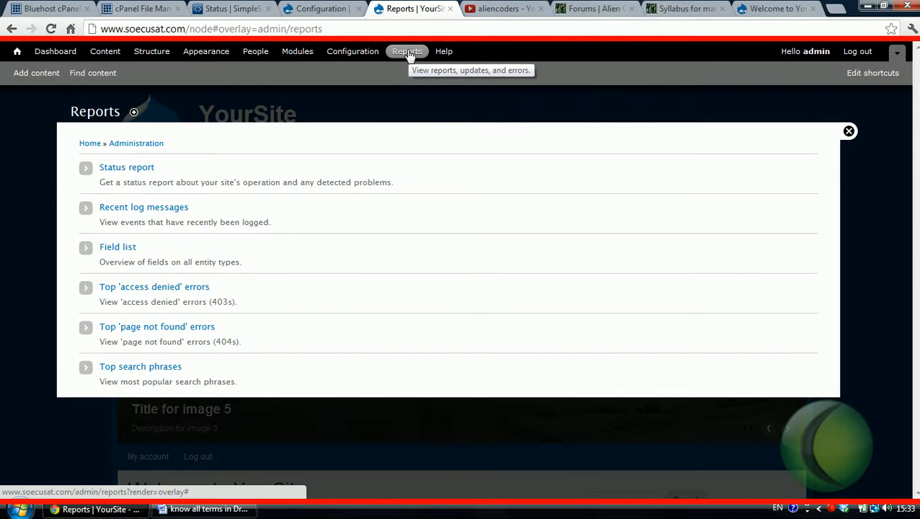
{"action": "right_click", "coordinate": [128, 168]}
{"action": "left_click", "coordinate": [166, 175]}
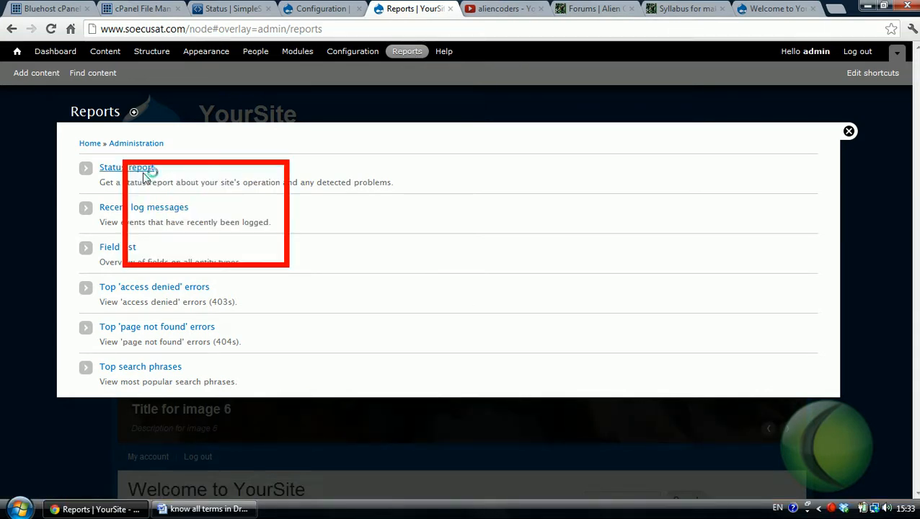
{"action": "right_click", "coordinate": [137, 215]}
{"action": "left_click", "coordinate": [169, 220]}
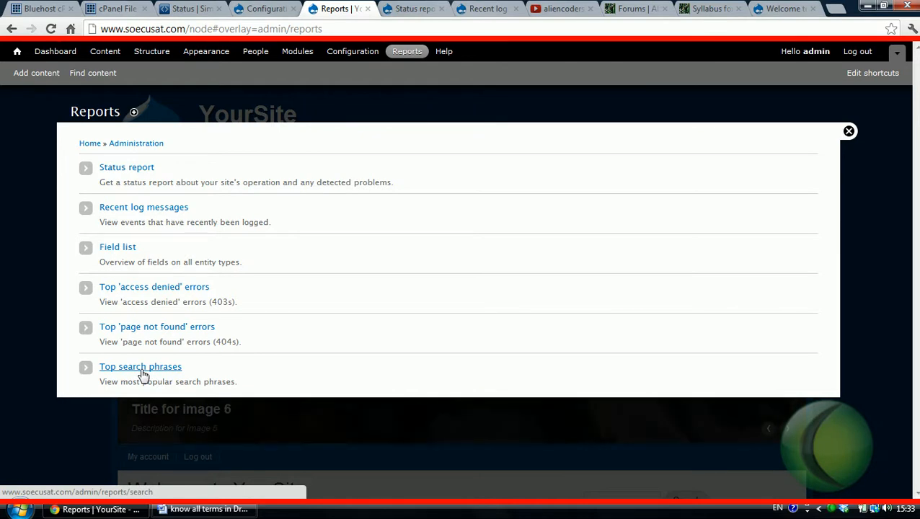
- From the Status report's Update notifications entry, follow the module administration page link
{"action": "left_click", "coordinate": [412, 9]}
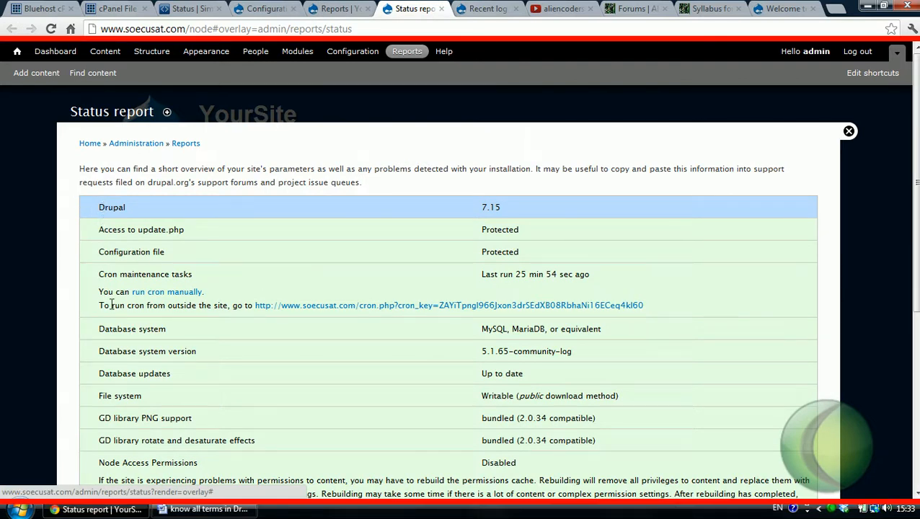
{"action": "scroll", "coordinate": [112, 304], "scroll_direction": "down", "scroll_amount": 4}
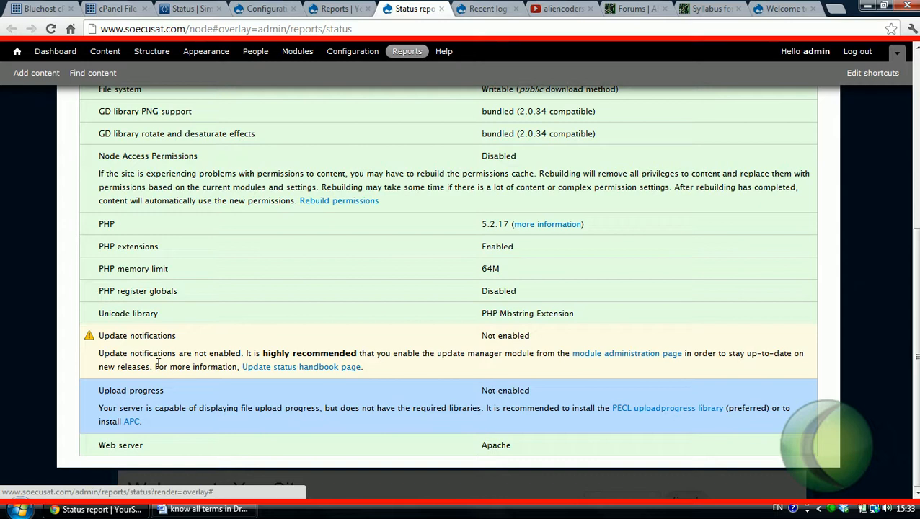
{"action": "left_click", "coordinate": [647, 355]}
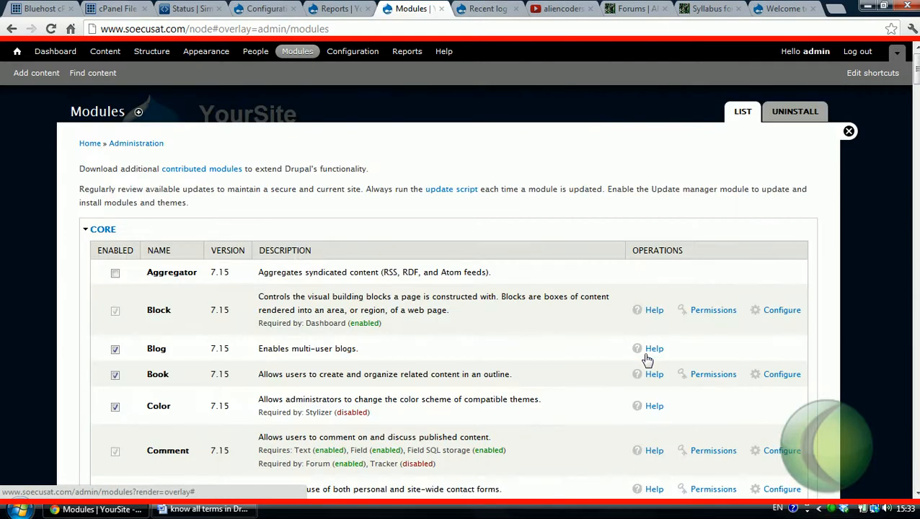
- Find the Update manager module by searching 'update', enable it and save the configuration
{"action": "key", "text": "ctrl+f"}
{"action": "type", "text": "up"}
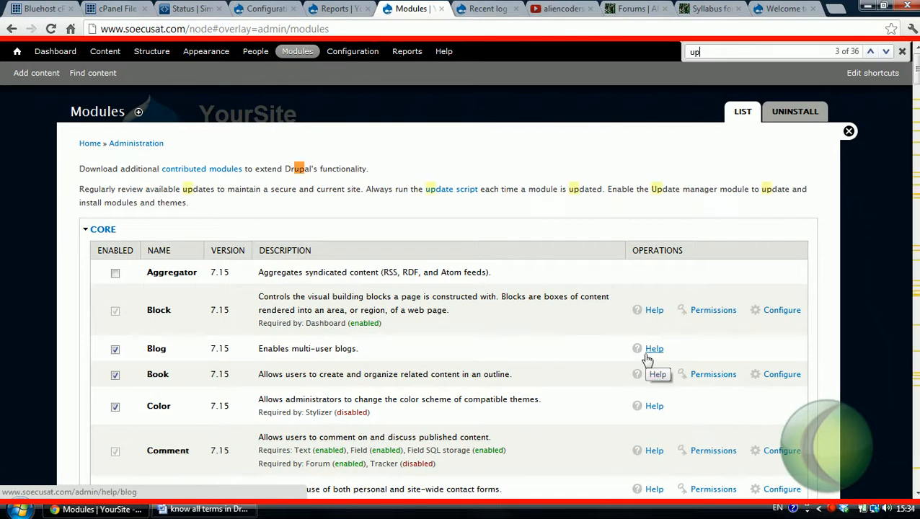
{"action": "type", "text": "ddate"}
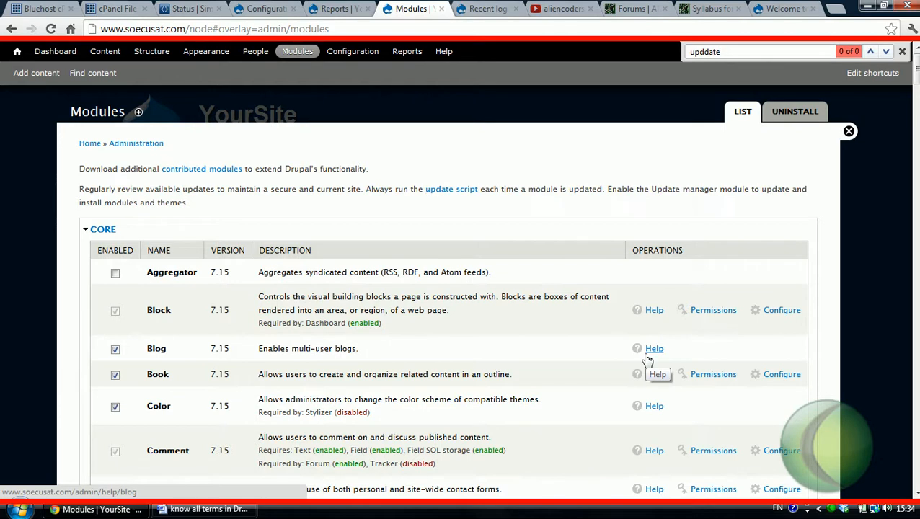
{"action": "key", "text": "BackSpace"}
{"action": "key", "text": "BackSpace"}
{"action": "key", "text": "BackSpace"}
{"action": "key", "text": "BackSpace"}
{"action": "type", "text": "ate"}
{"action": "key", "text": "Return"}
{"action": "key", "text": "Return"}
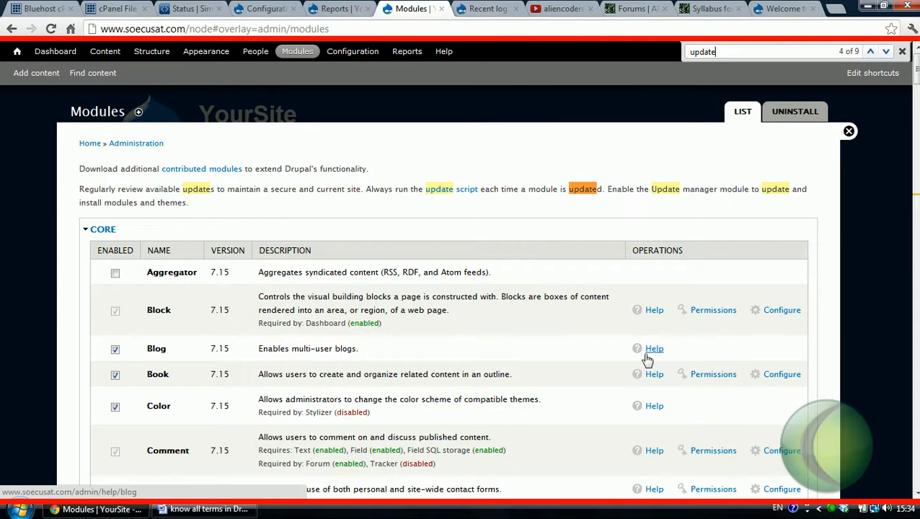
{"action": "key", "text": "Return"}
{"action": "key", "text": "Return"}
{"action": "key", "text": "Return"}
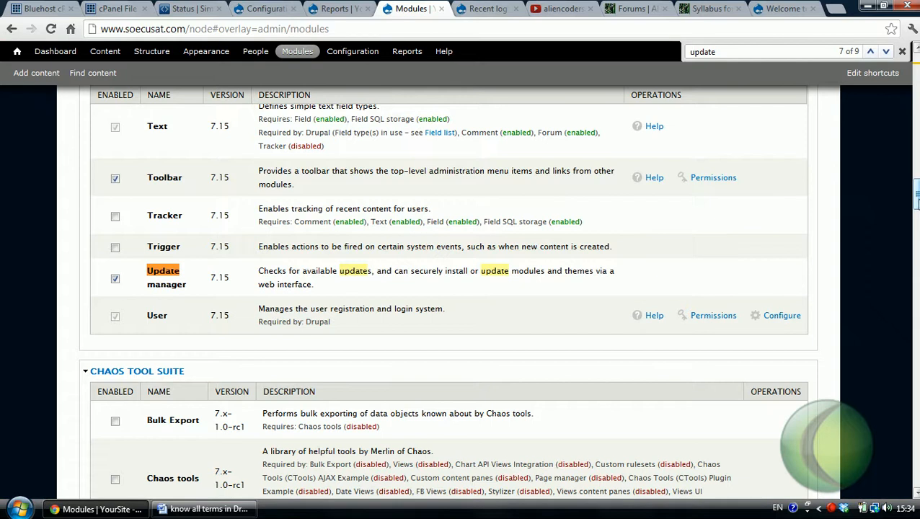
{"action": "left_click_drag", "start_coordinate": [916, 202], "coordinate": [916, 476]}
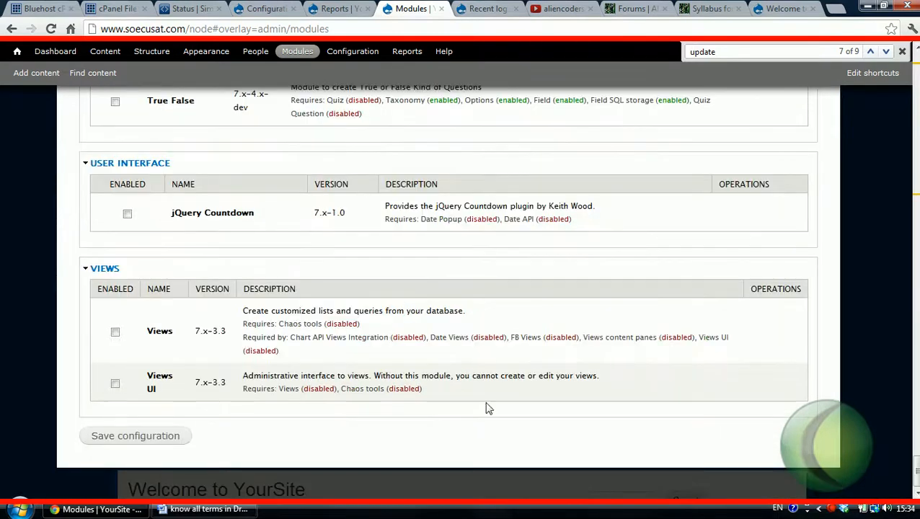
{"action": "left_click", "coordinate": [122, 446]}
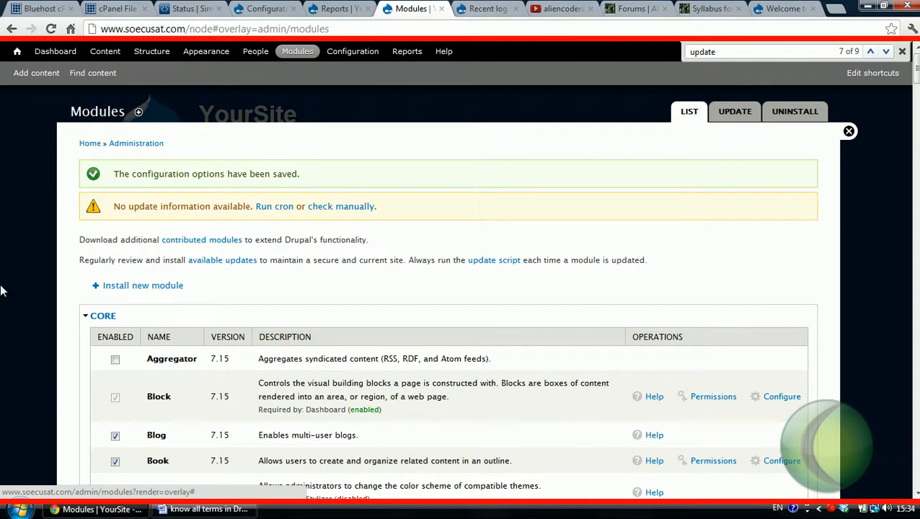
- Reach the Install new module form with its URL field, then start a blank Chrome tab
{"action": "left_click", "coordinate": [133, 288]}
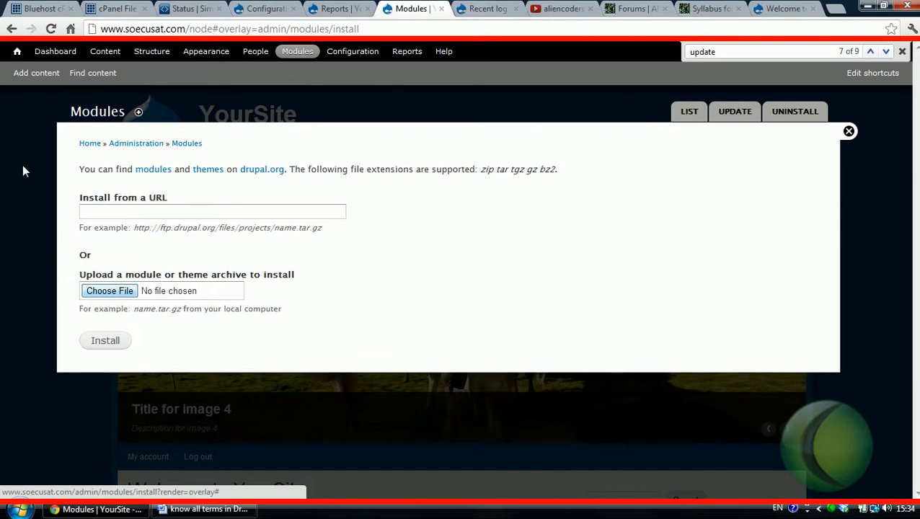
{"action": "left_click", "coordinate": [104, 13]}
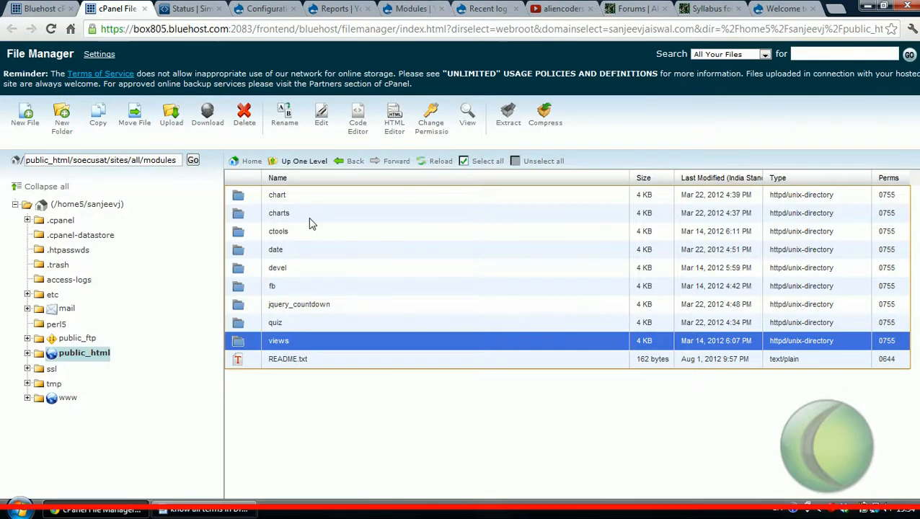
{"action": "left_click", "coordinate": [271, 9]}
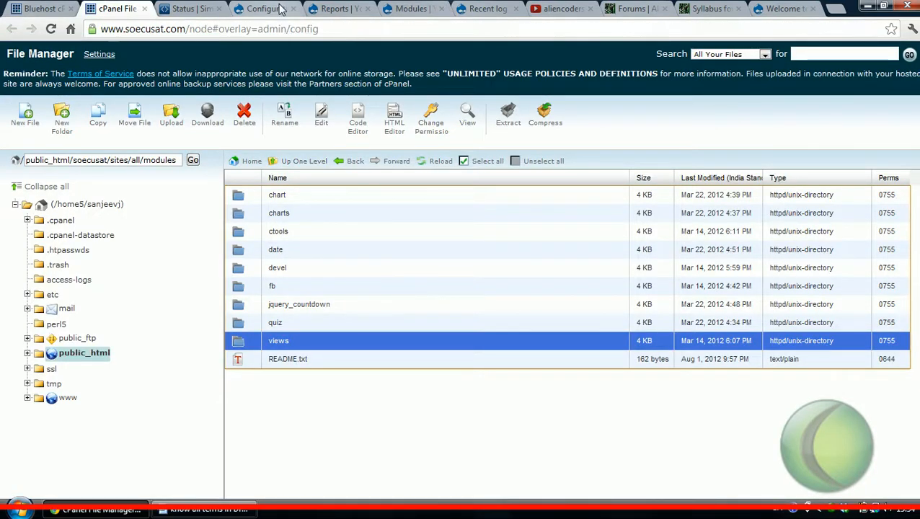
{"action": "left_click", "coordinate": [339, 8]}
{"action": "left_click", "coordinate": [402, 12]}
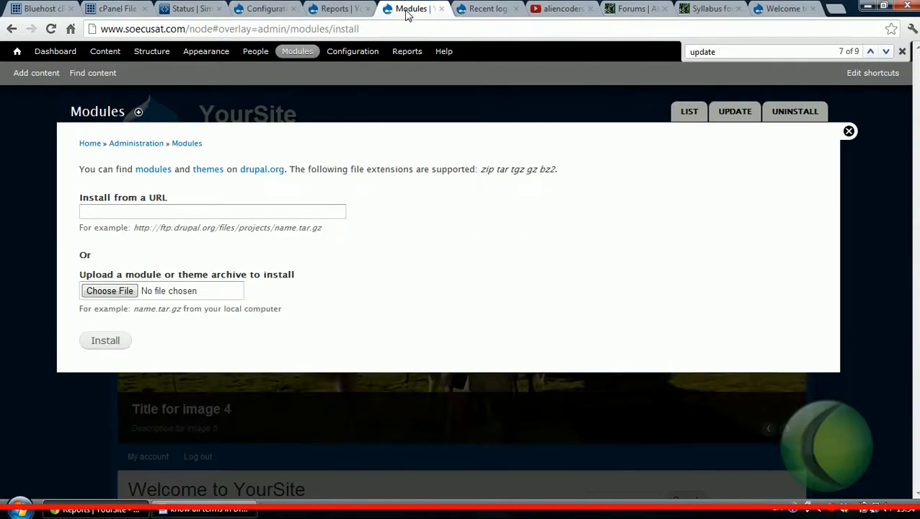
{"action": "left_click", "coordinate": [96, 211]}
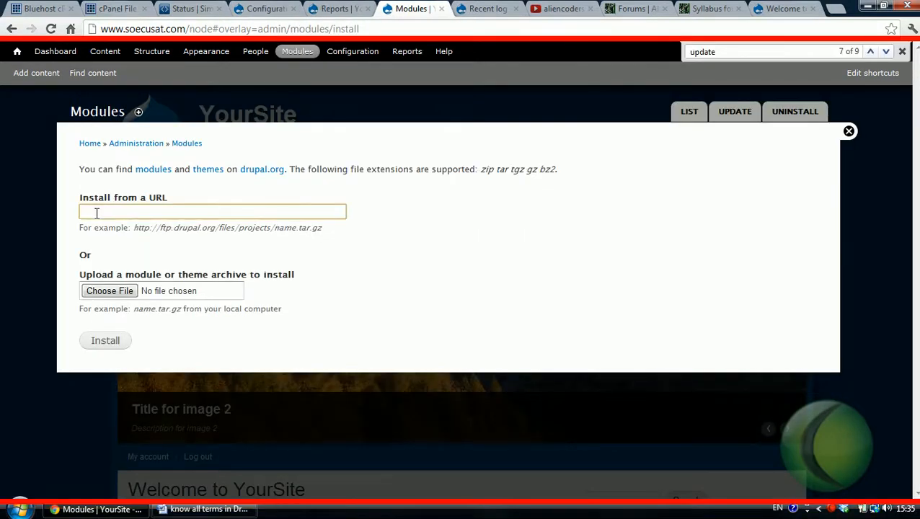
{"action": "key", "text": "ctrl+t"}
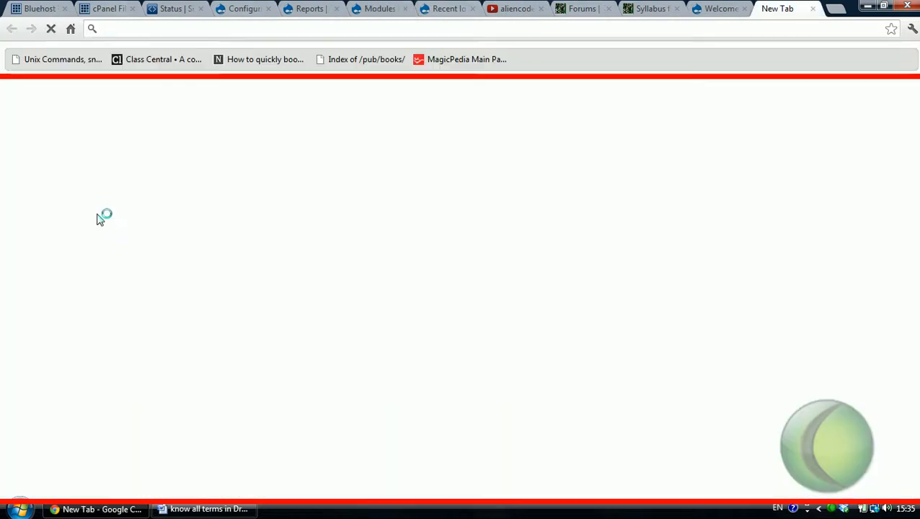
- Load the ftp.drupal.org index via the 'drupal.org' suggestion, then retype 'drupal.org' in the address
{"action": "type", "text": "drupal"}
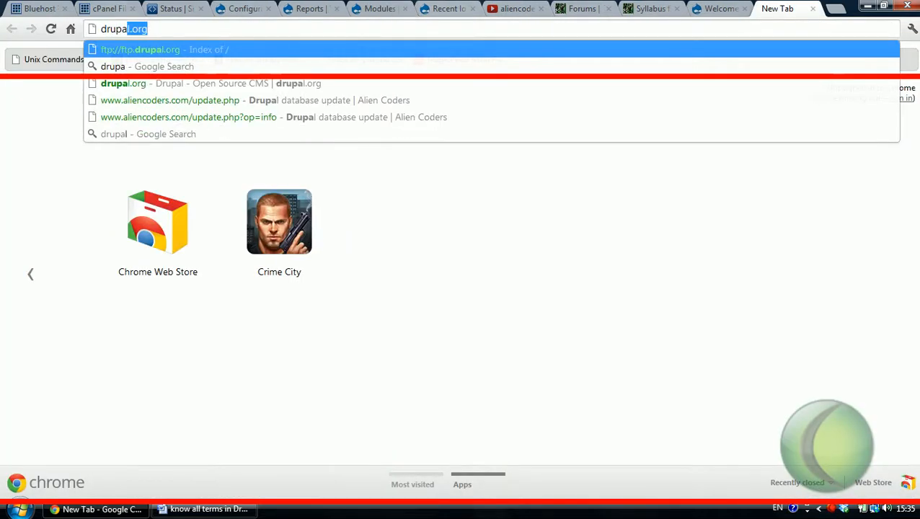
{"action": "type", "text": ".org"}
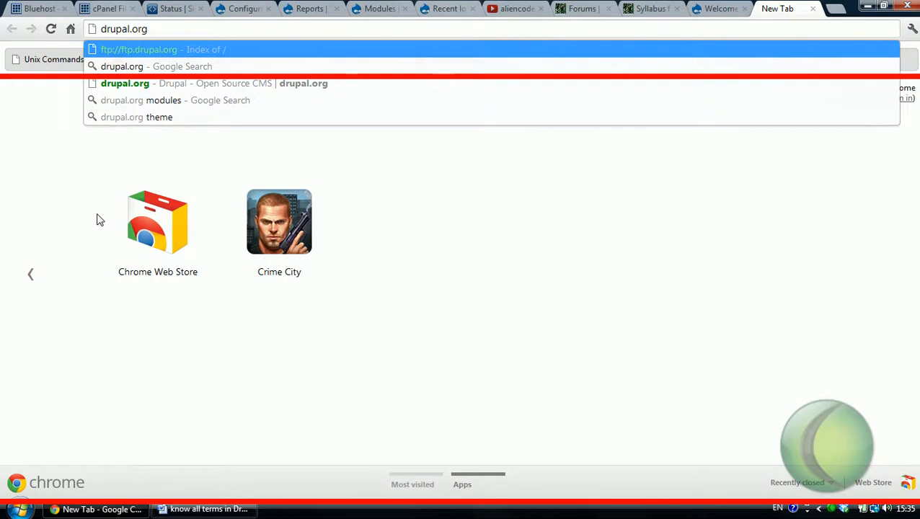
{"action": "key", "text": "Return"}
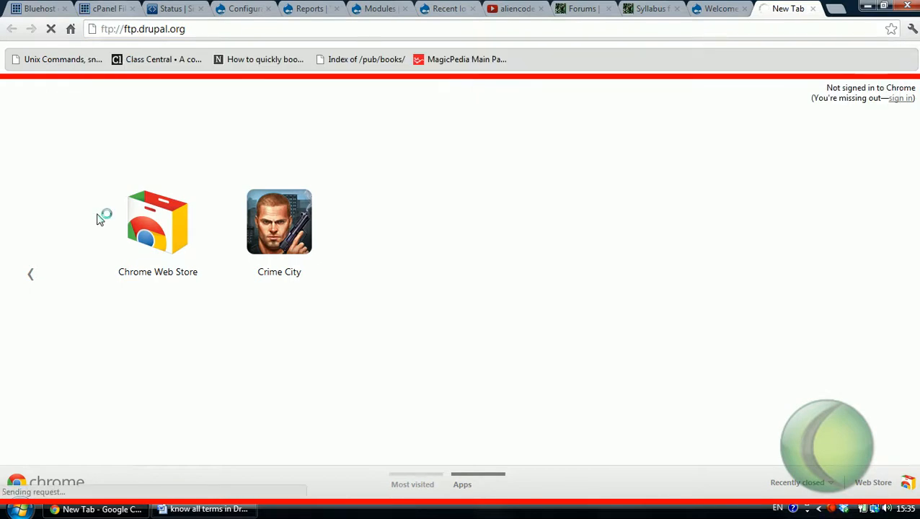
{"action": "left_click", "coordinate": [409, 27]}
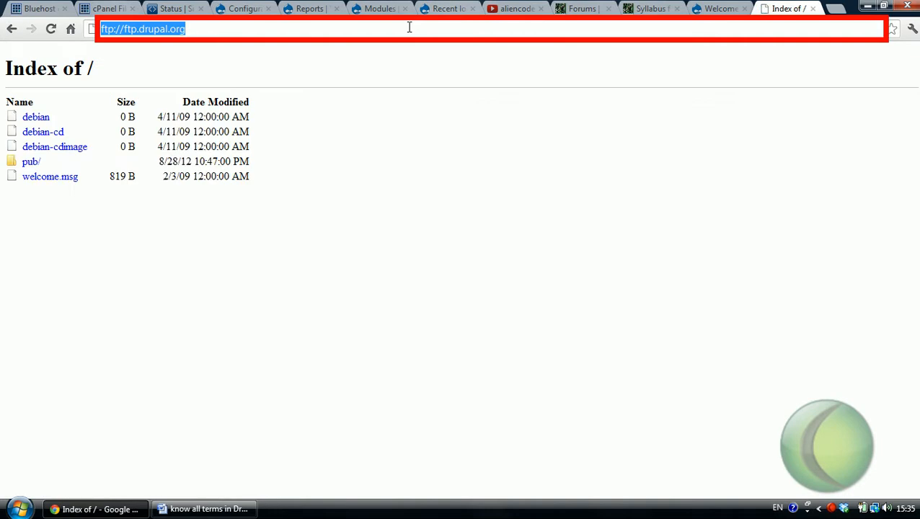
{"action": "type", "text": "drup"}
{"action": "key", "text": "Return"}
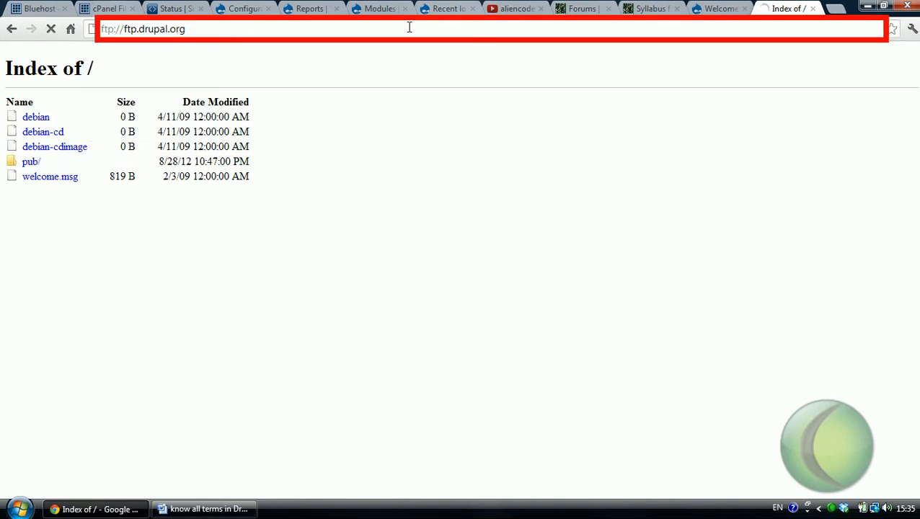
{"action": "left_click", "coordinate": [298, 28]}
{"action": "type", "text": "drupal.org"}
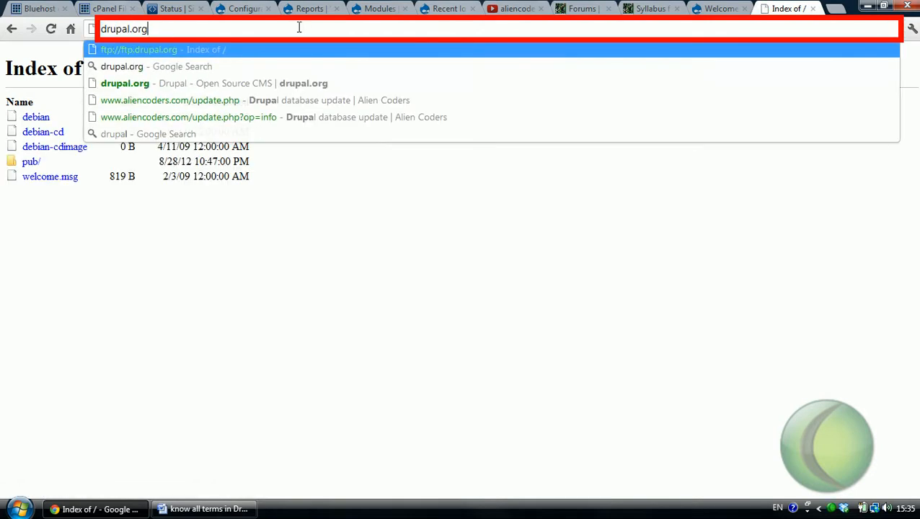
- Go to the drupal.org home page and search Modules for 'drupalchat'
{"action": "key", "text": "Down"}
{"action": "key", "text": "Down"}
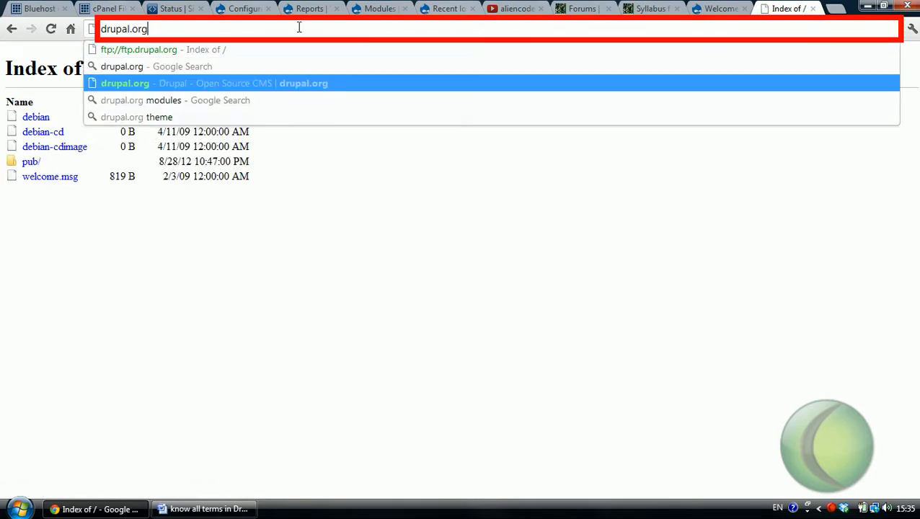
{"action": "key", "text": "Return"}
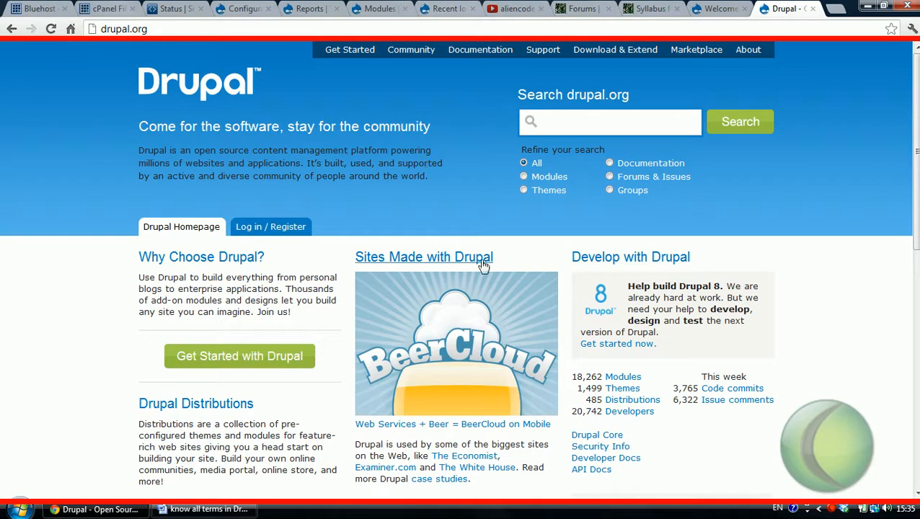
{"action": "left_click", "coordinate": [522, 175]}
{"action": "left_click", "coordinate": [593, 119]}
{"action": "type", "text": "drupa"}
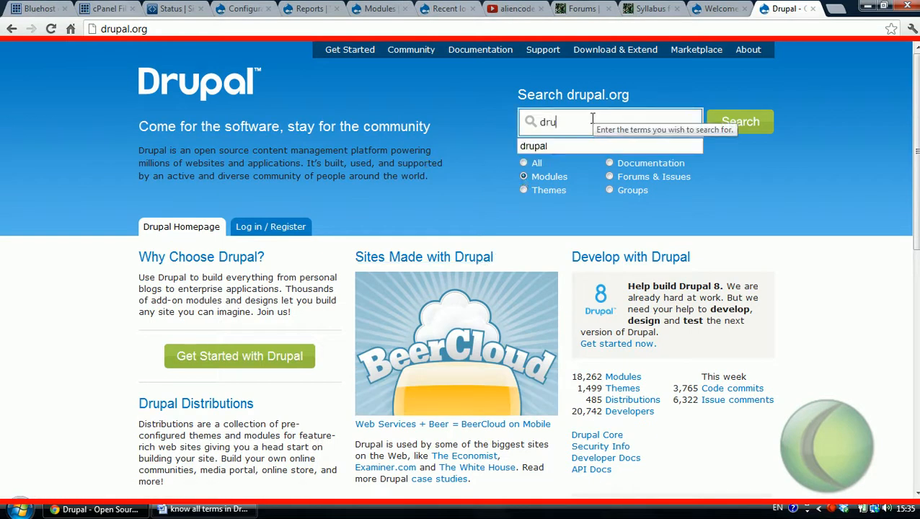
{"action": "type", "text": "lchat"}
{"action": "key", "text": "Return"}
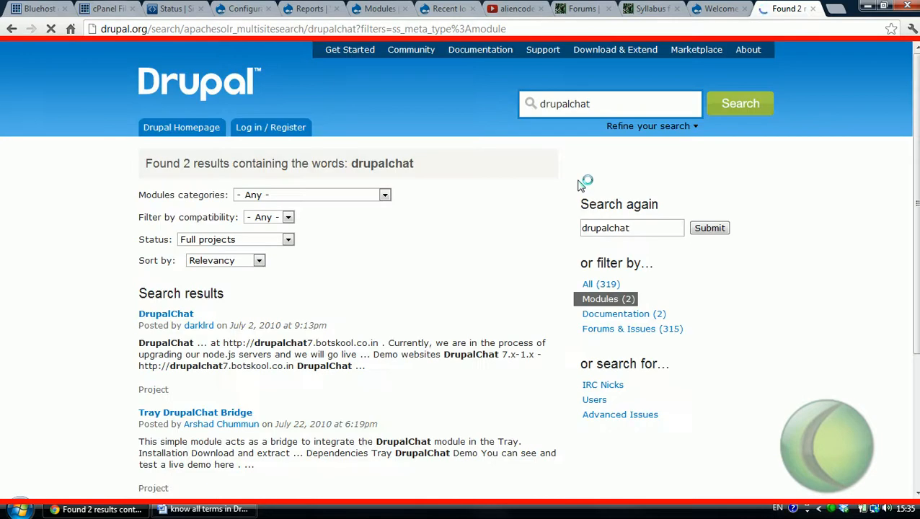
- Open the DrupalChat project page and scroll down to its Downloads releases
{"action": "left_click", "coordinate": [172, 317]}
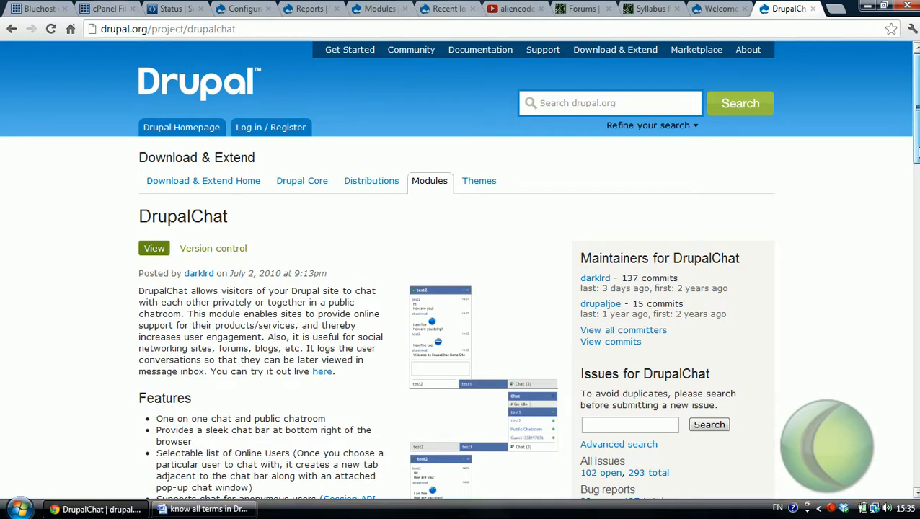
{"action": "scroll", "coordinate": [750, 214], "scroll_direction": "down", "scroll_amount": 5}
{"action": "scroll", "coordinate": [458, 271], "scroll_direction": "down", "scroll_amount": 12}
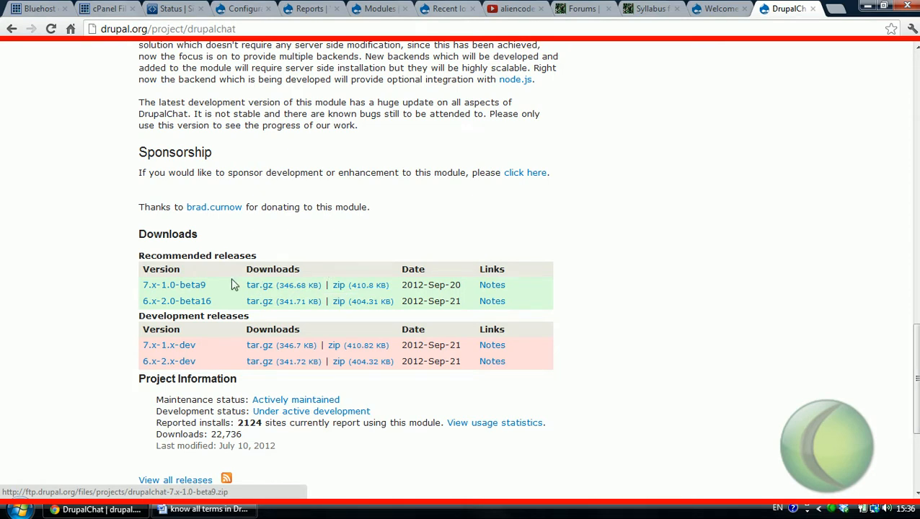
- Install DrupalChat by pasting the 7.x-1.0-beta9 zip address into Install from a URL
{"action": "right_click", "coordinate": [349, 288]}
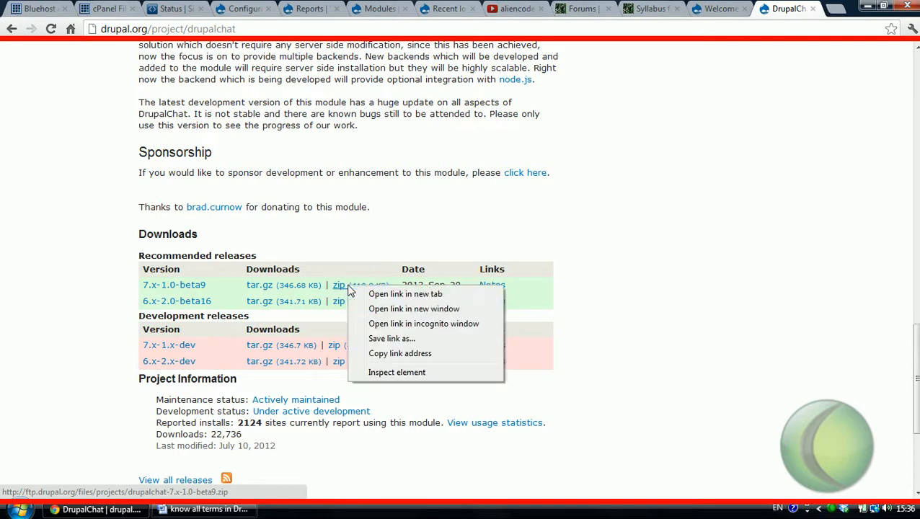
{"action": "left_click", "coordinate": [388, 355]}
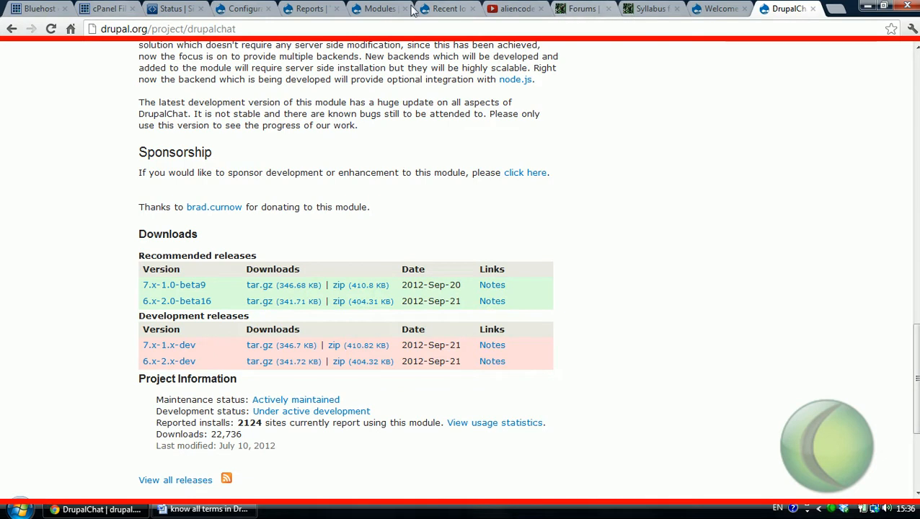
{"action": "left_click", "coordinate": [375, 8]}
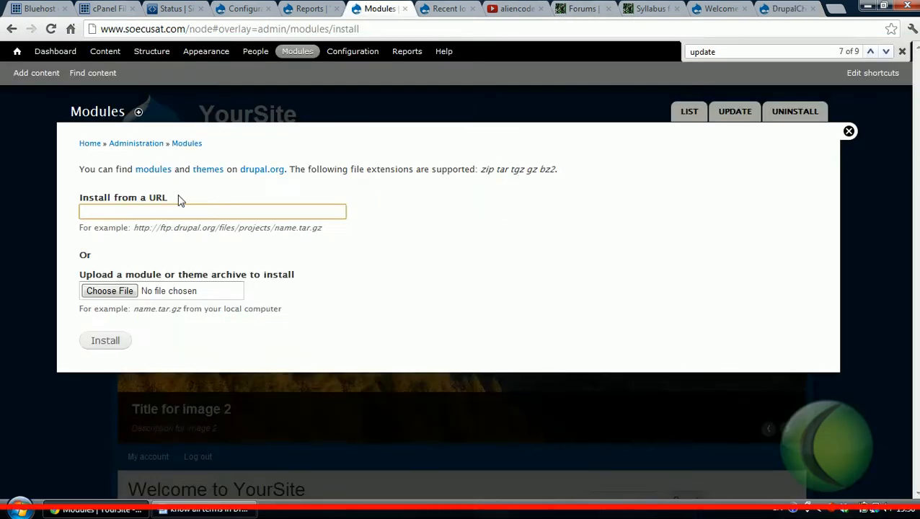
{"action": "key", "text": "ctrl+v"}
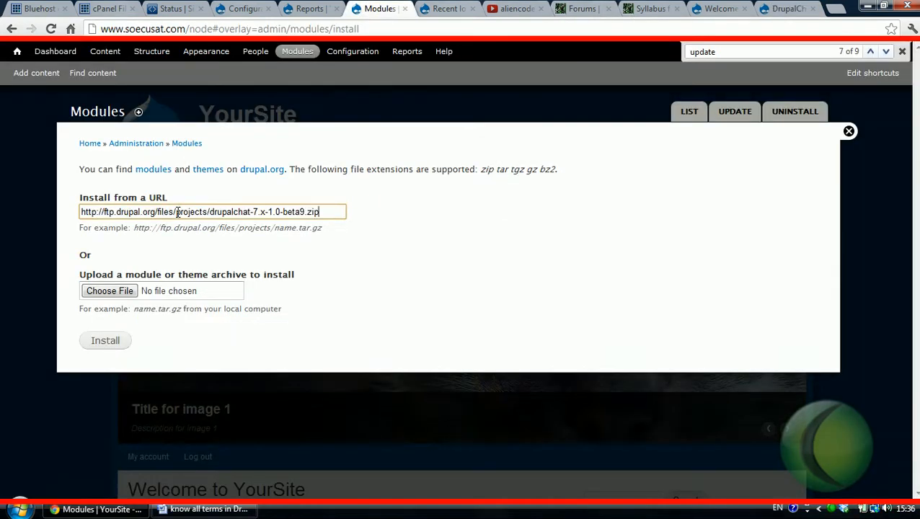
{"action": "left_click", "coordinate": [104, 350]}
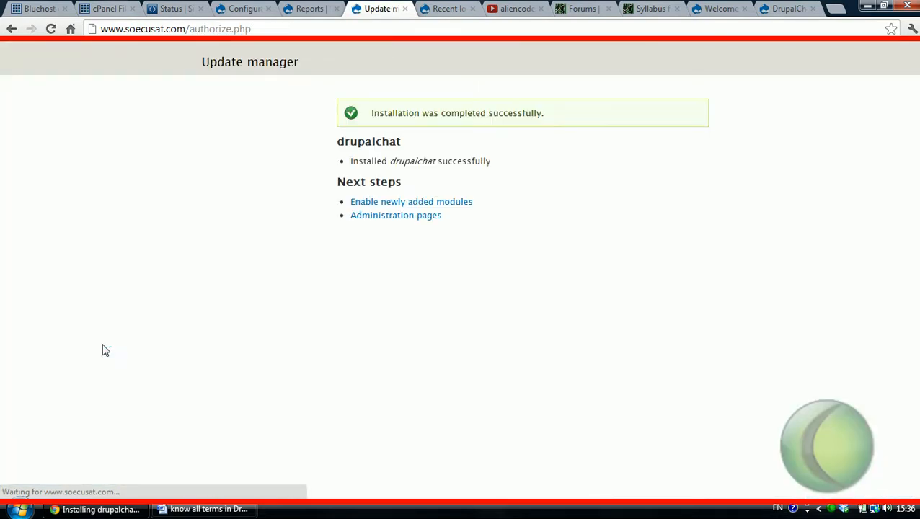
- Continue to enable newly added modules and search 'drupal' to reach the DrupalChat section
{"action": "left_click", "coordinate": [386, 204]}
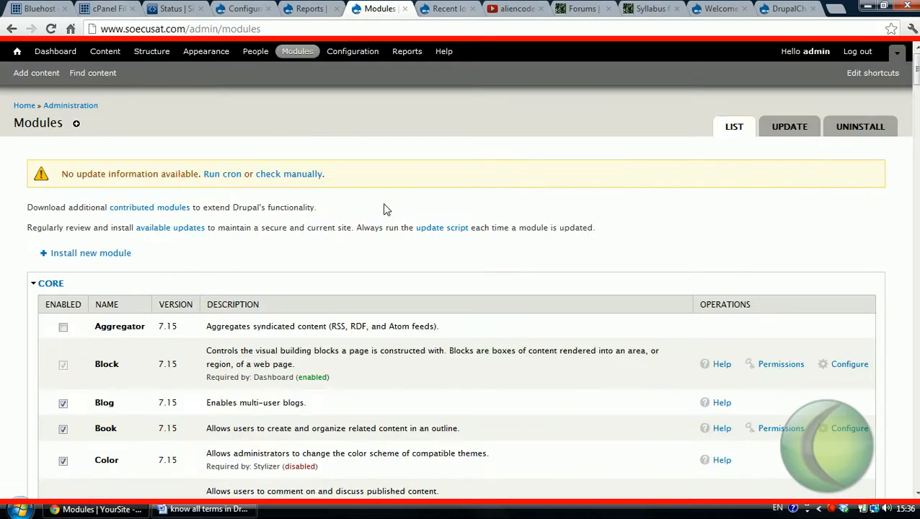
{"action": "key", "text": "ctrl+f"}
{"action": "type", "text": "drupal"}
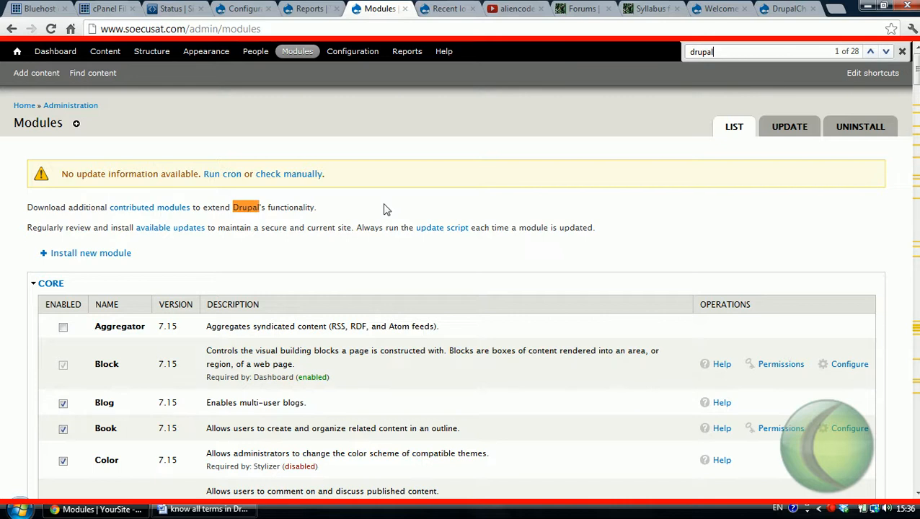
{"action": "key", "text": "Return"}
{"action": "key", "text": "Return"}
{"action": "key", "text": "Return"}
{"action": "key", "text": "Return"}
{"action": "key", "text": "Return"}
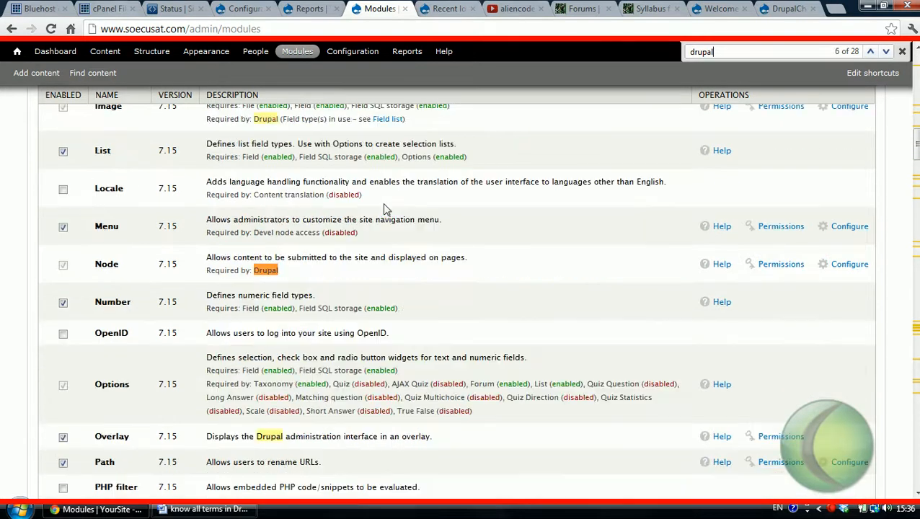
{"action": "key", "text": "Return"}
{"action": "key", "text": "Return"}
{"action": "key", "text": "Return"}
{"action": "key", "text": "Return"}
{"action": "key", "text": "Return"}
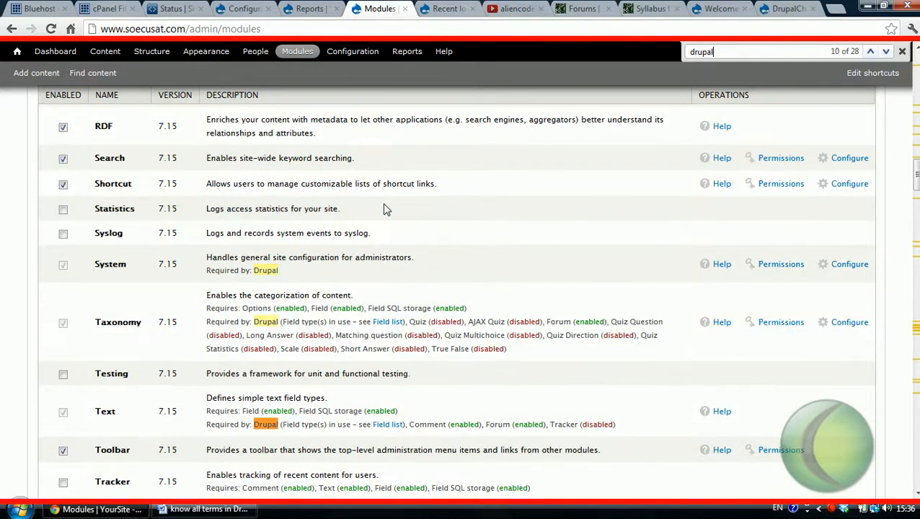
{"action": "key", "text": "Return"}
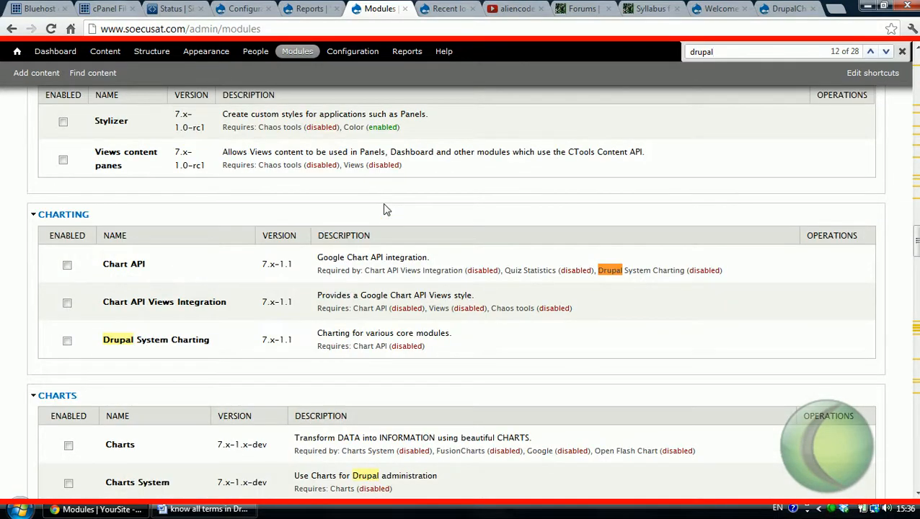
{"action": "key", "text": "Return"}
{"action": "key", "text": "Return"}
{"action": "key", "text": "Return"}
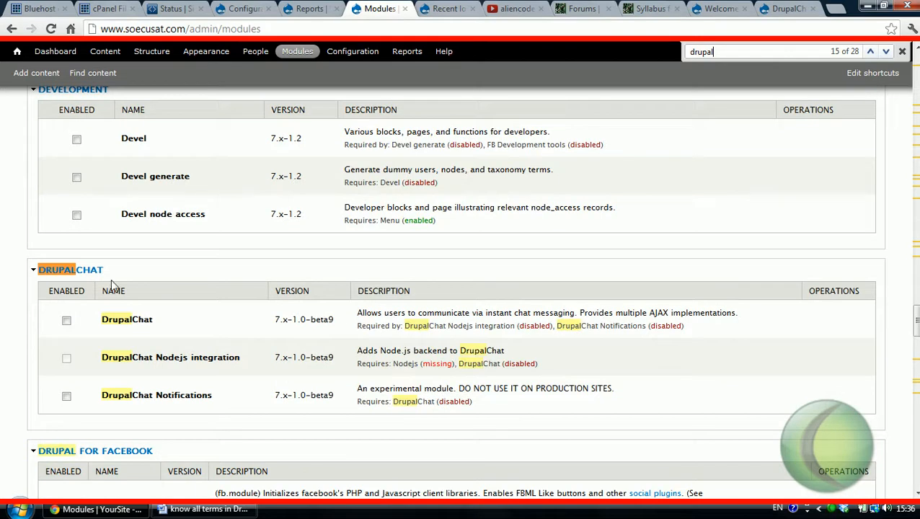
- Tick DrupalChat and DrupalChat Notifications, and select the missing Nodejs dependency name
{"action": "left_click", "coordinate": [66, 320]}
{"action": "left_click", "coordinate": [66, 397]}
{"action": "left_click_drag", "start_coordinate": [395, 364], "coordinate": [417, 368]}
- Load the nodejs project page by replacing 'drupalchat' with 'nodejs' in the DrupalChat address
{"action": "left_click", "coordinate": [721, 9]}
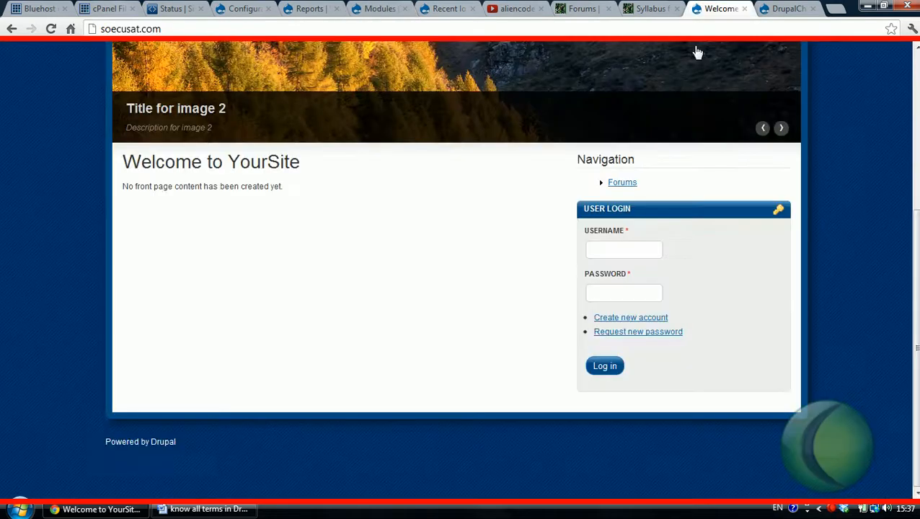
{"action": "left_click", "coordinate": [787, 12]}
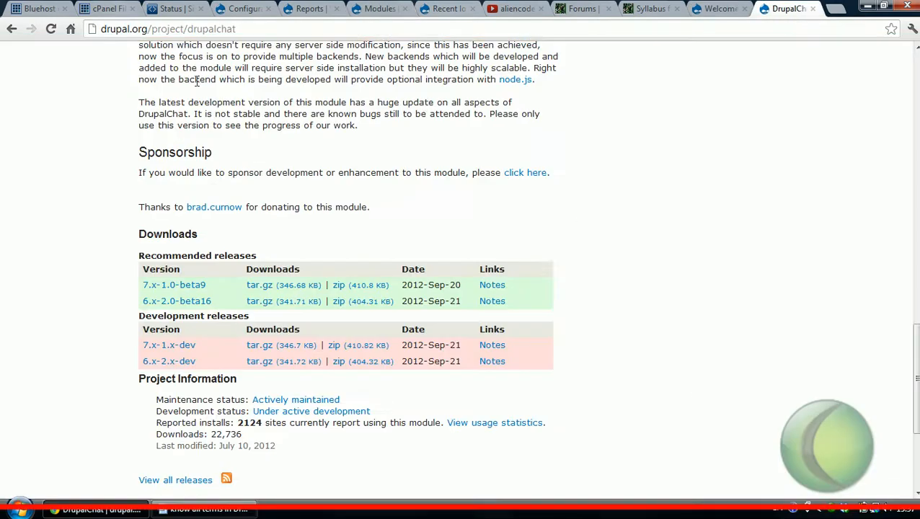
{"action": "left_click_drag", "start_coordinate": [188, 29], "coordinate": [230, 29]}
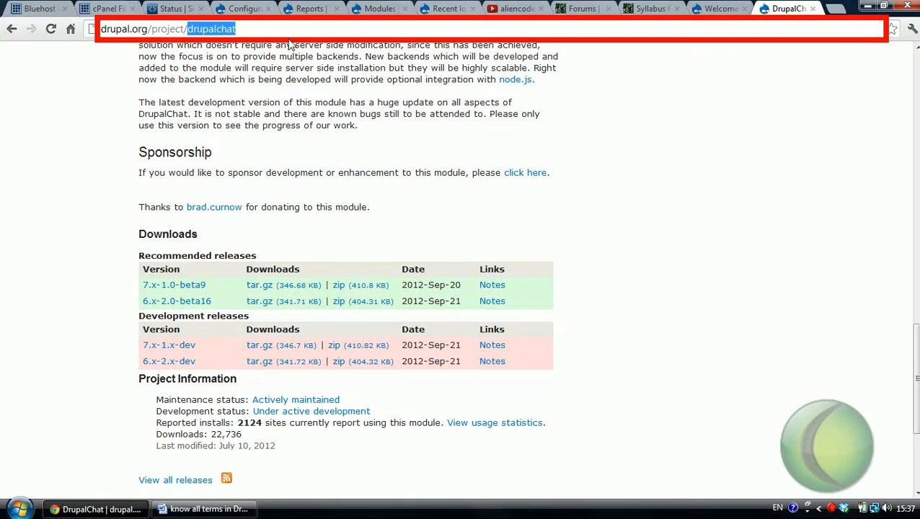
{"action": "type", "text": "node"}
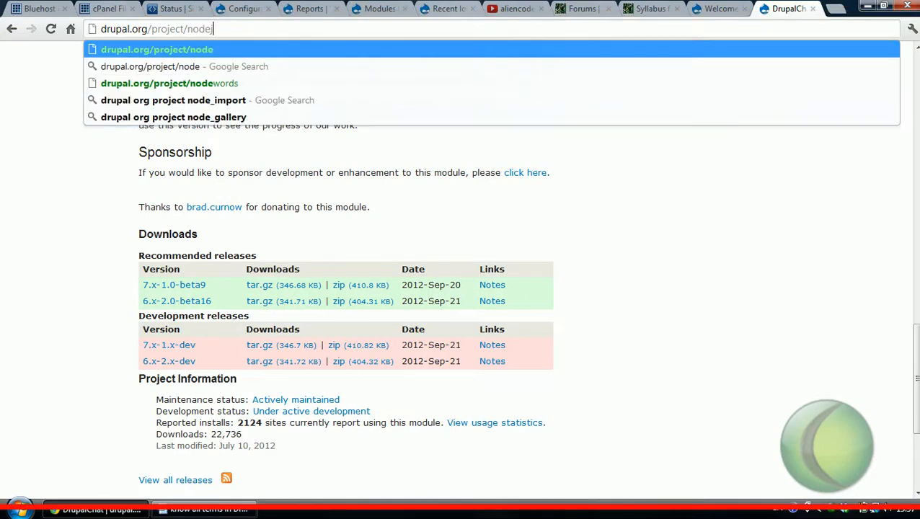
{"action": "type", "text": "js"}
{"action": "key", "text": "Return"}
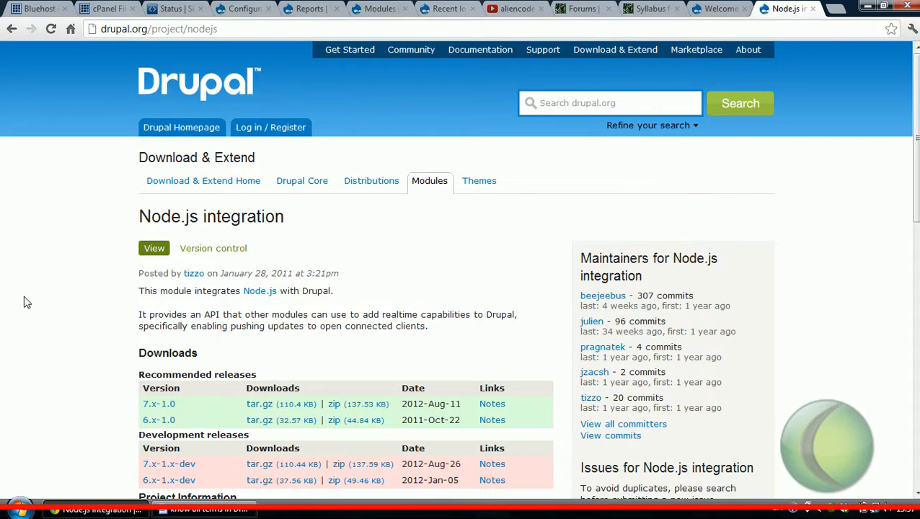
- Inspect the Node.js zip link options, then close the Node.js project tab
{"action": "right_click", "coordinate": [336, 409]}
{"action": "left_click", "coordinate": [80, 247]}
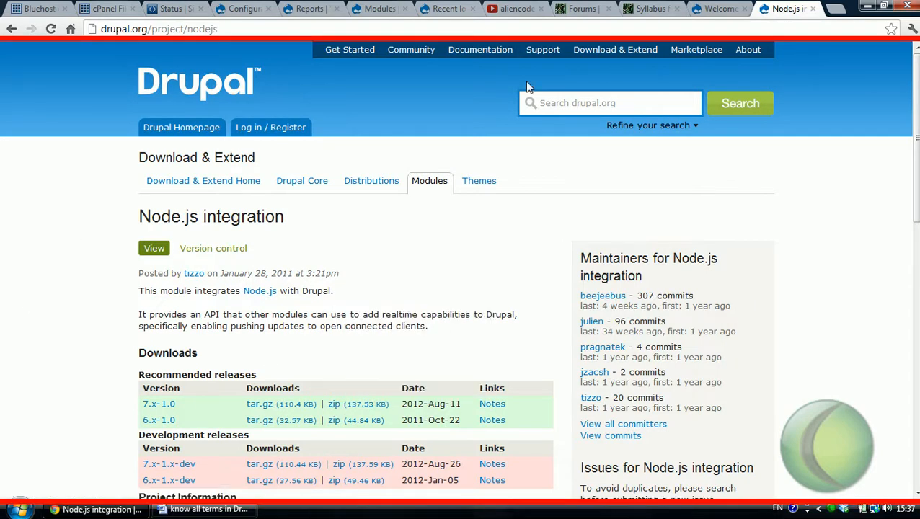
{"action": "left_click", "coordinate": [813, 9]}
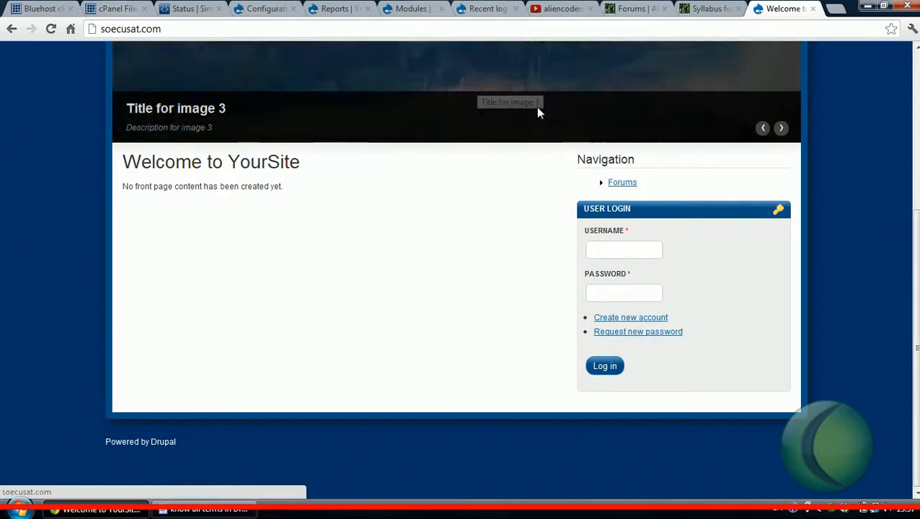
{"action": "left_click_drag", "start_coordinate": [913, 216], "coordinate": [915, 47]}
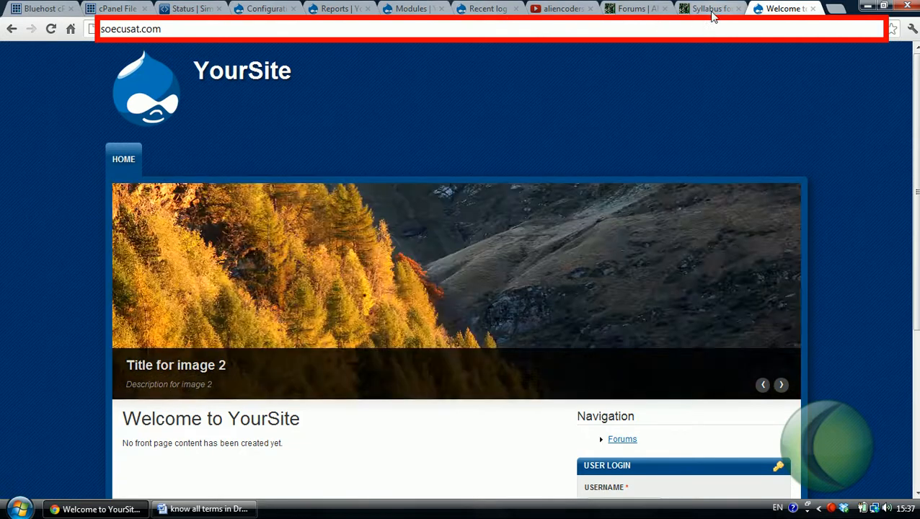
- Close the Status | SimpleScripts tab and go to HOME from the Alien Coders Forums tab
{"action": "left_click", "coordinate": [710, 10]}
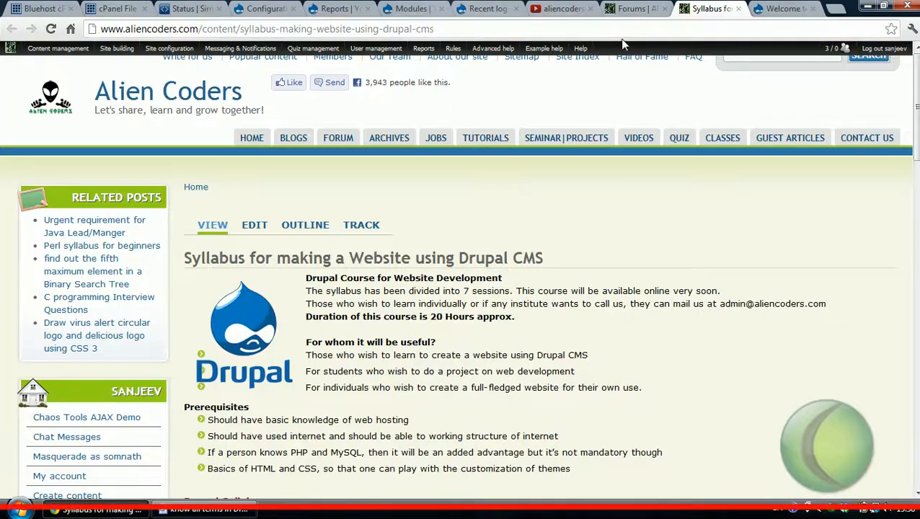
{"action": "left_click", "coordinate": [209, 11]}
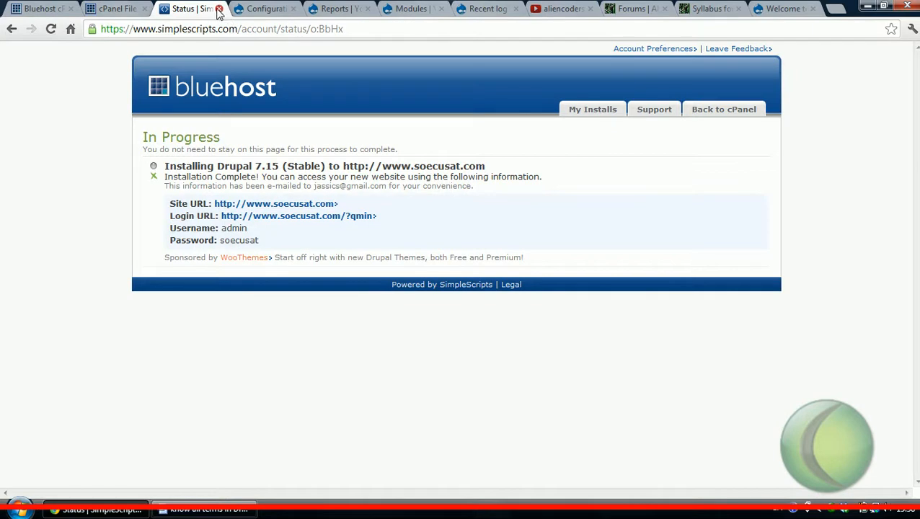
{"action": "left_click", "coordinate": [218, 10]}
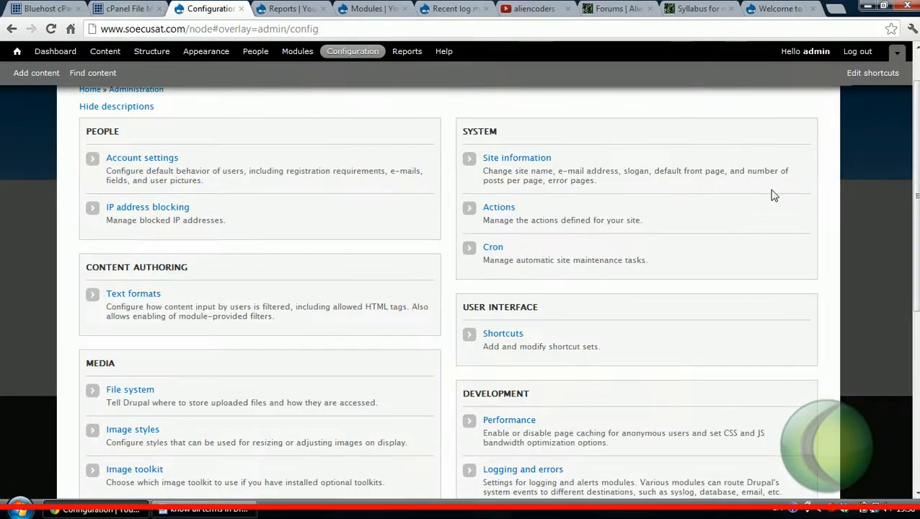
{"action": "scroll", "coordinate": [773, 194], "scroll_direction": "up", "scroll_amount": 1}
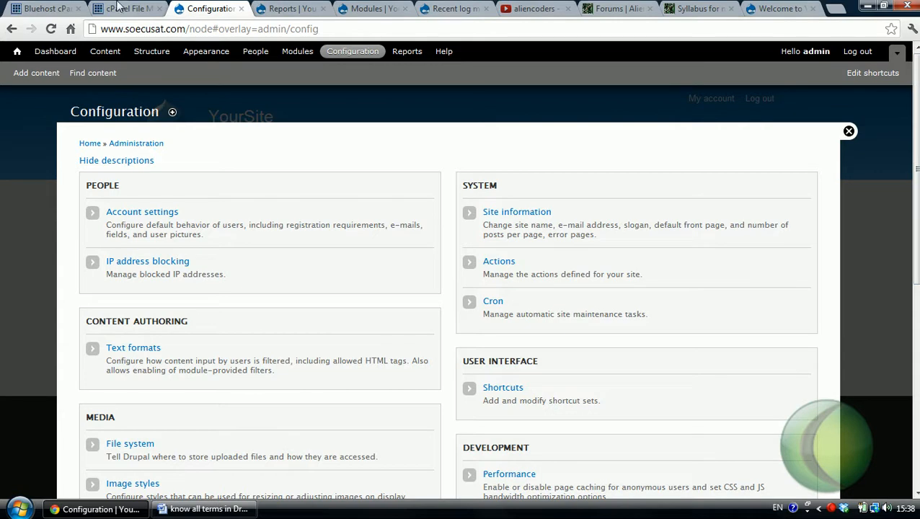
{"action": "left_click", "coordinate": [619, 10]}
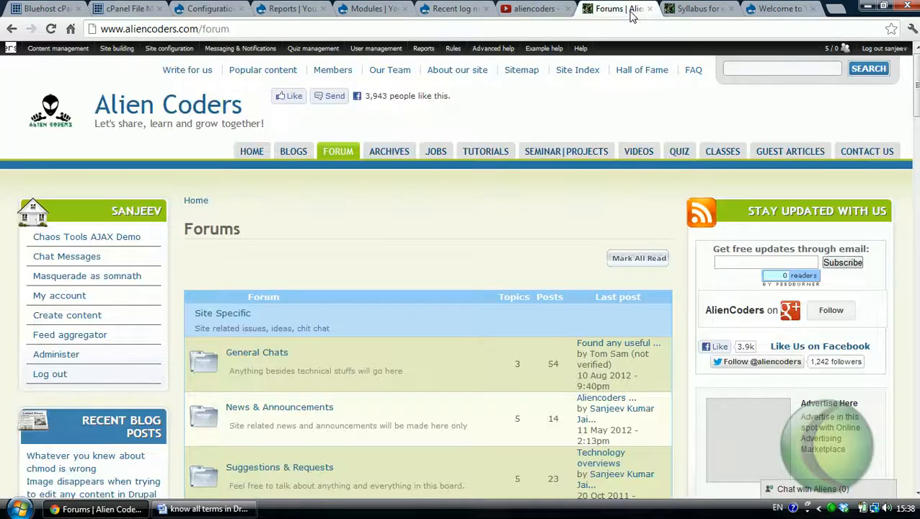
{"action": "left_click", "coordinate": [252, 153]}
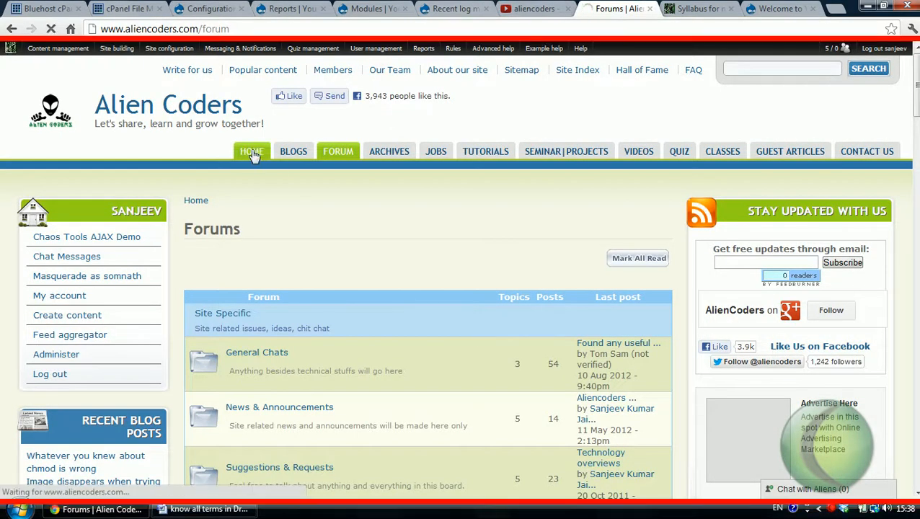